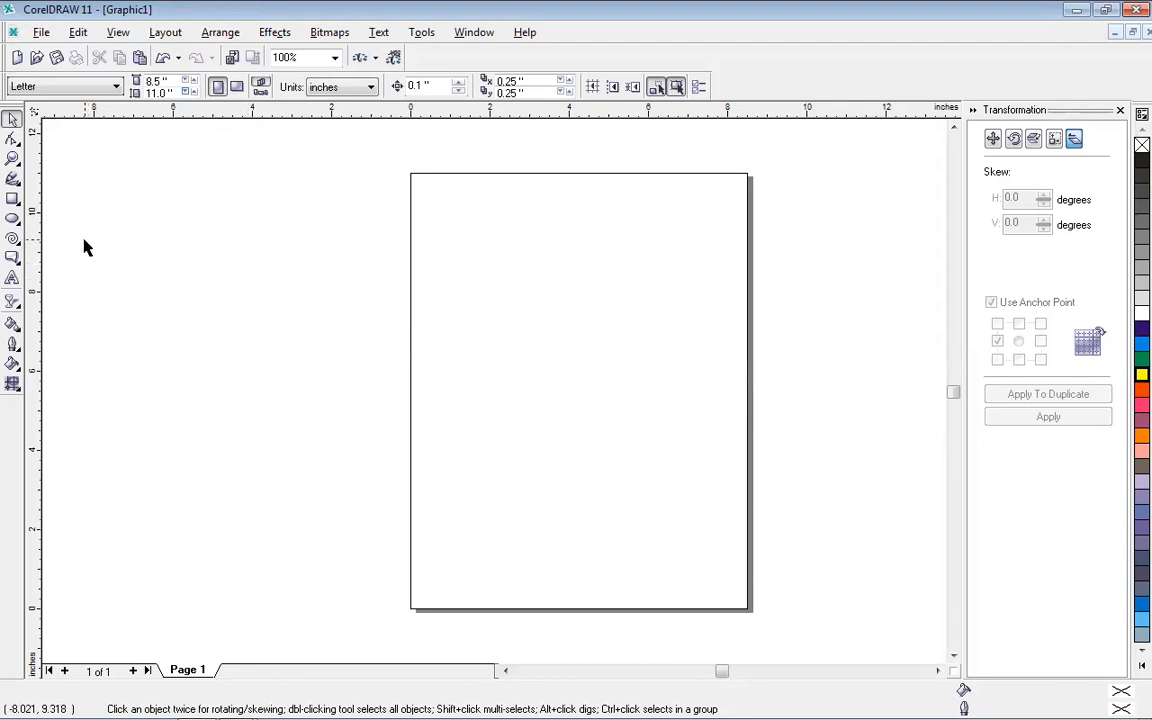
right_click(219, 247)
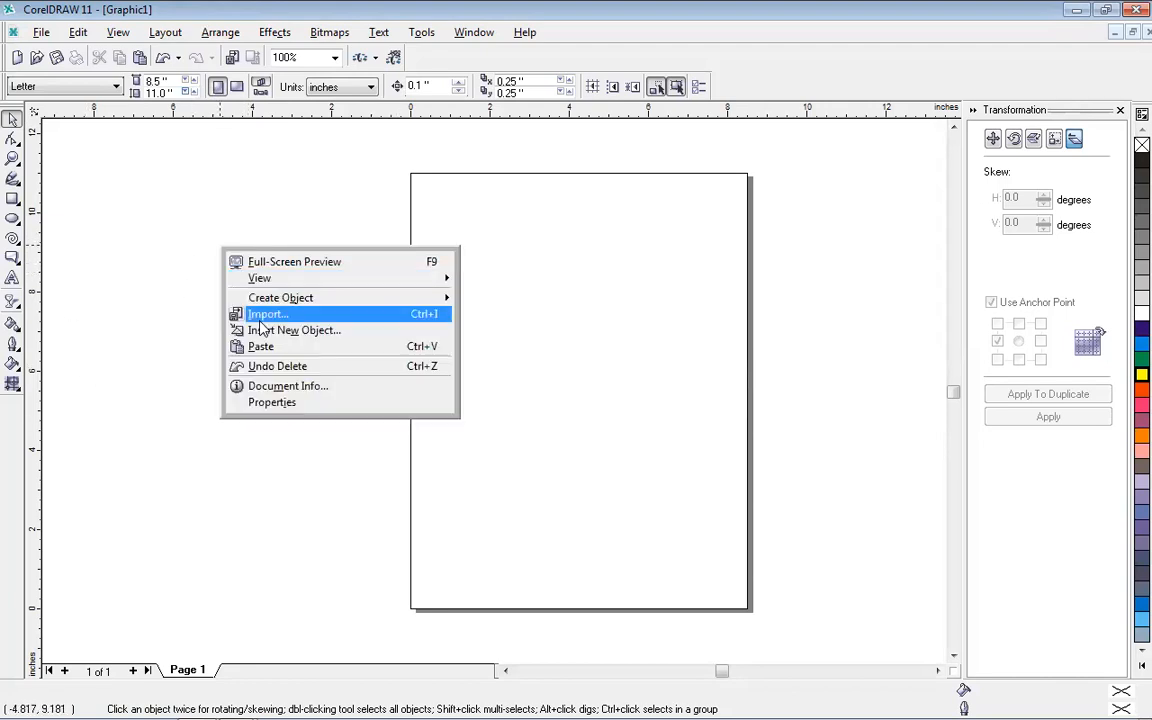
left_click(262, 318)
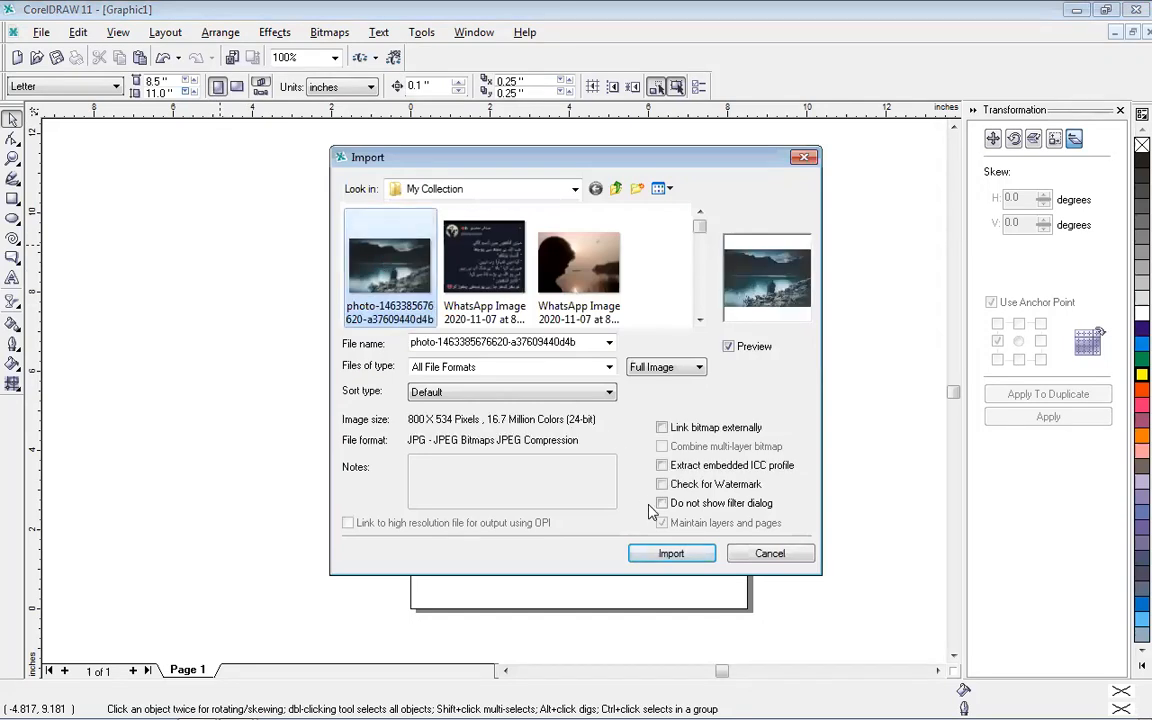
left_click(660, 555)
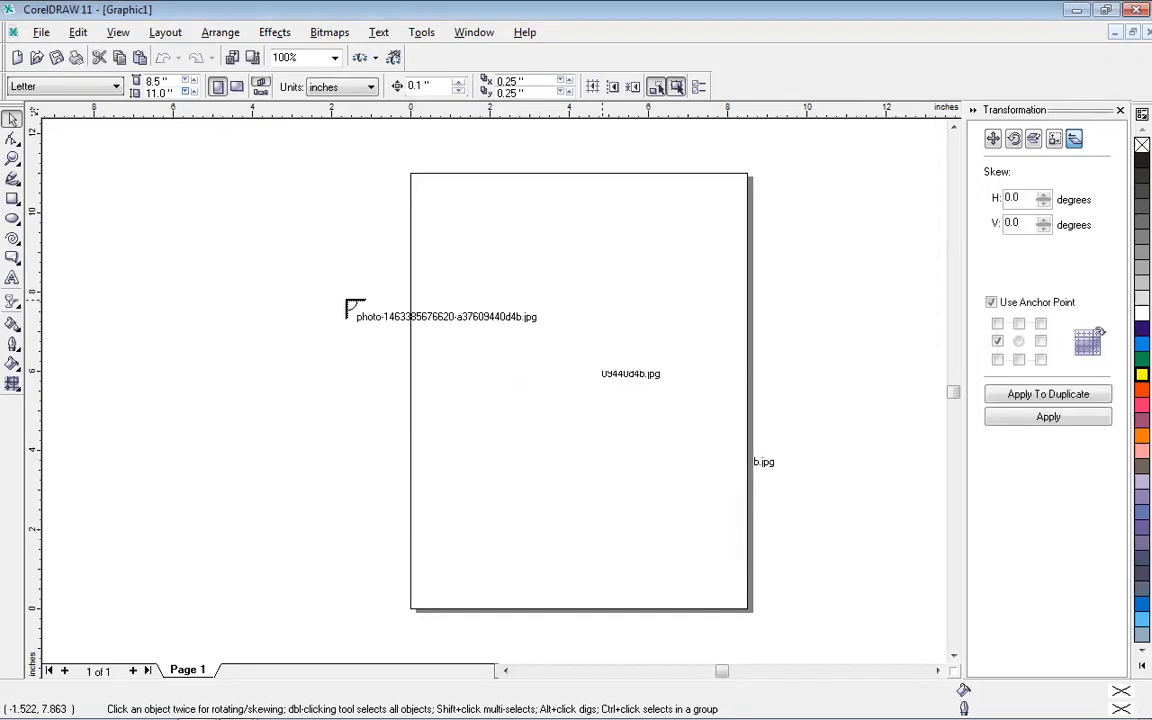
left_click(270, 247)
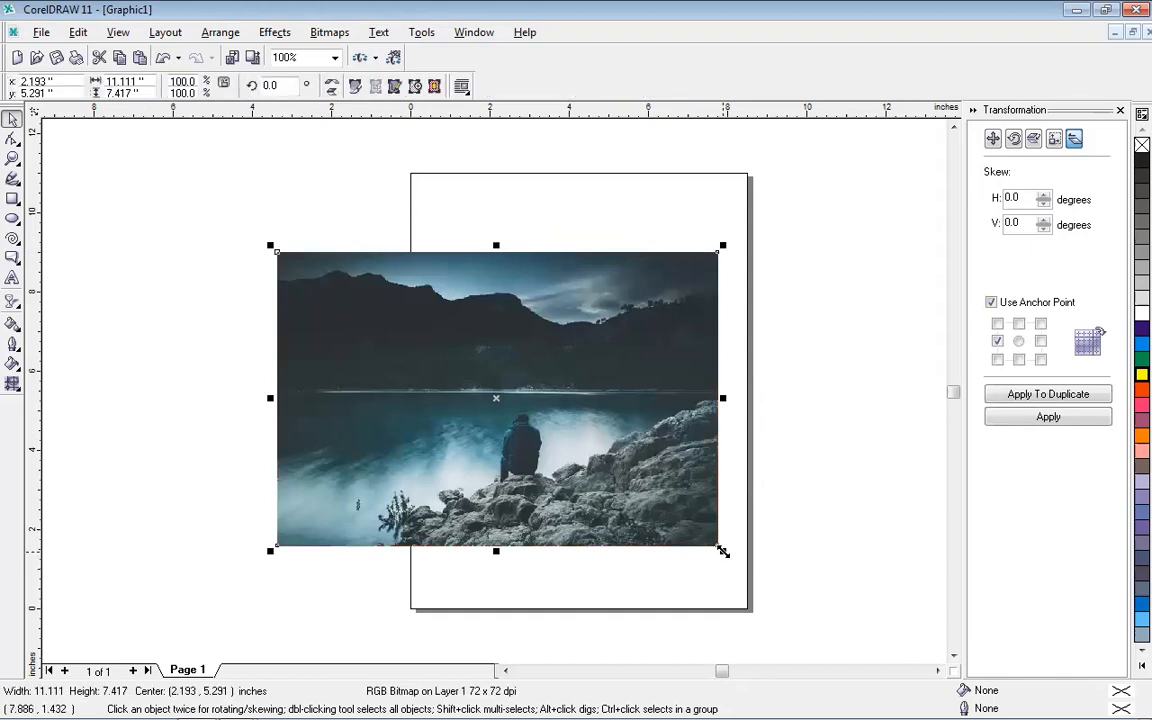
left_click_drag(723, 551, 486, 392)
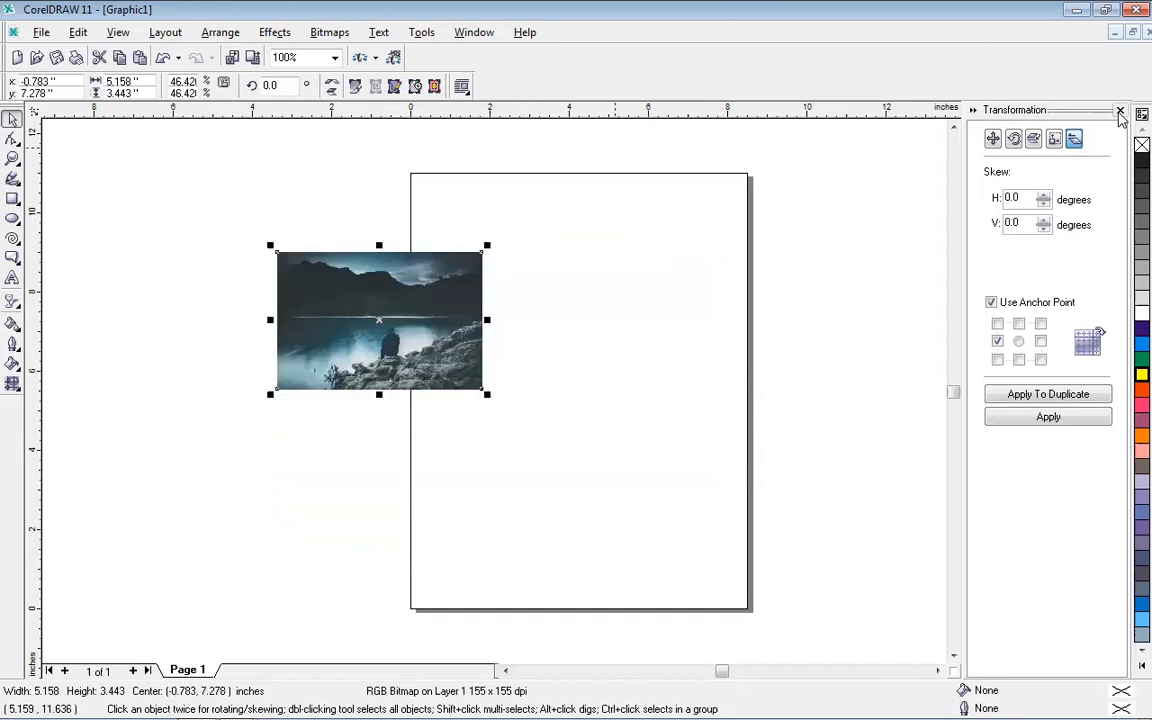
left_click(1121, 111)
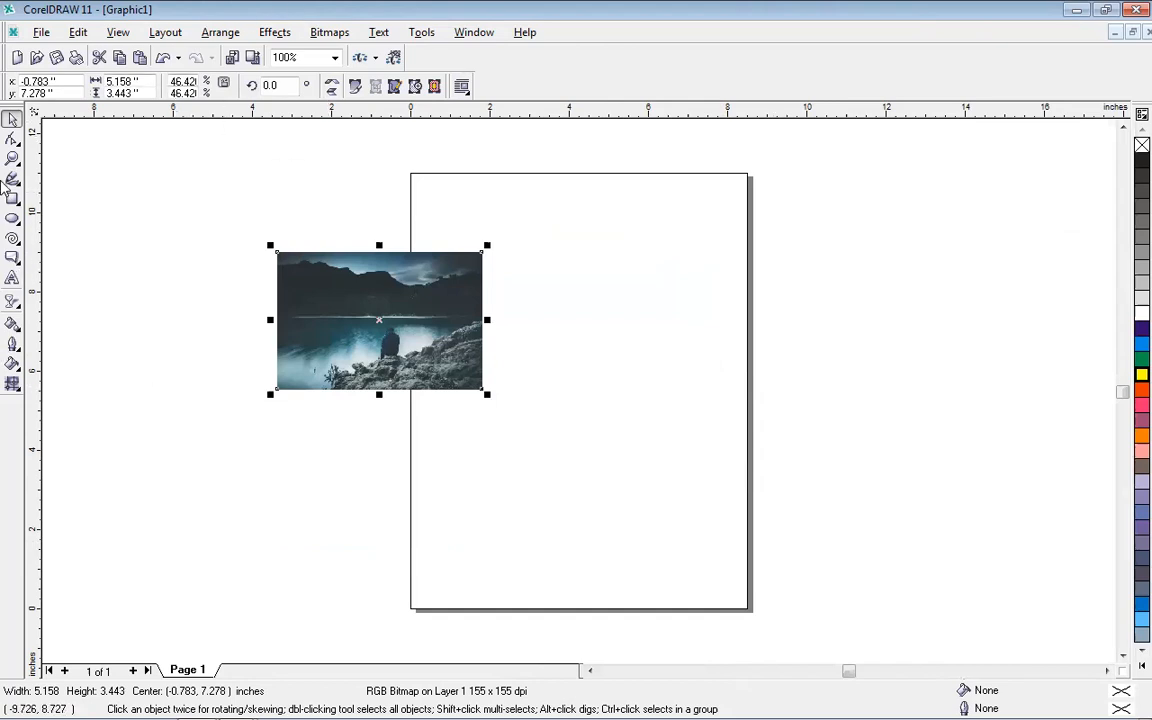
- Draw a rectangle about 4.45 by 3.45 inches beside the photo and fill it with red
left_click(12, 198)
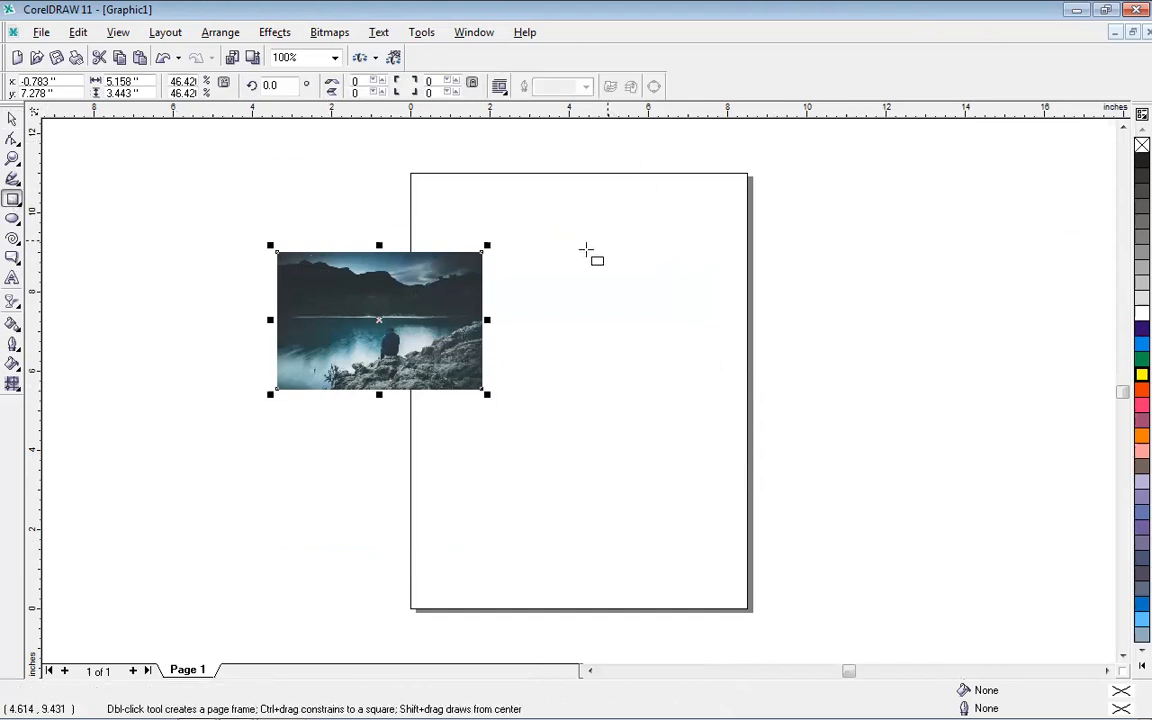
left_click_drag(570, 257, 750, 397)
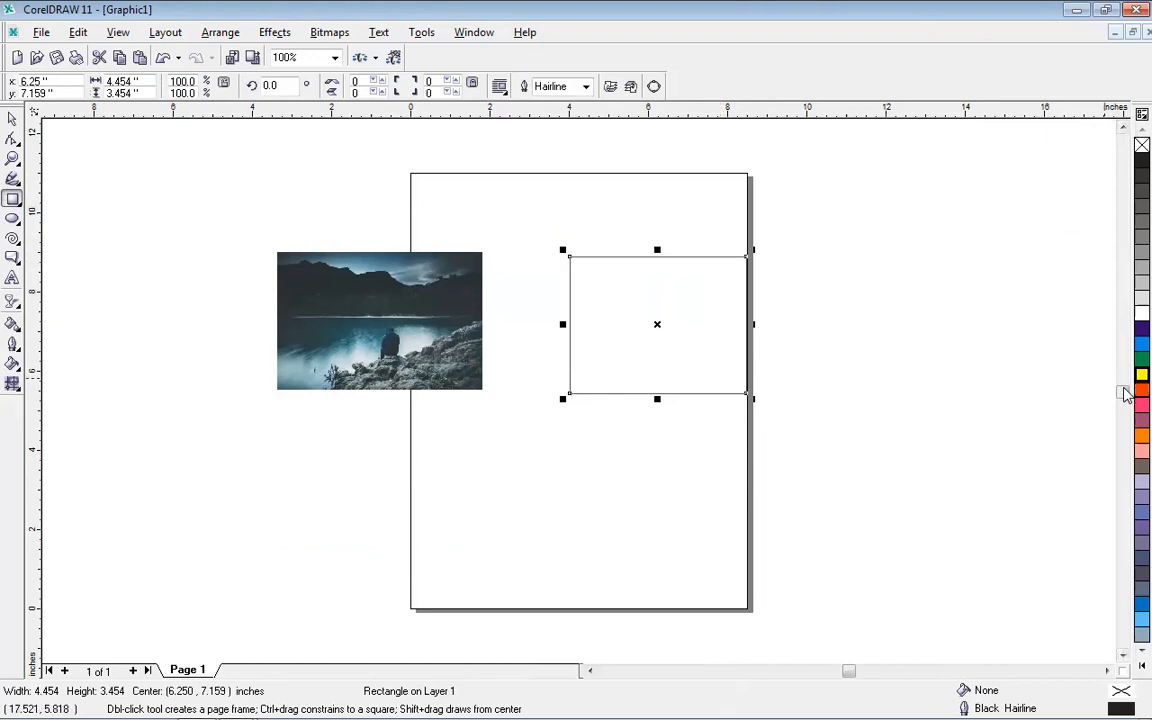
left_click(1140, 390)
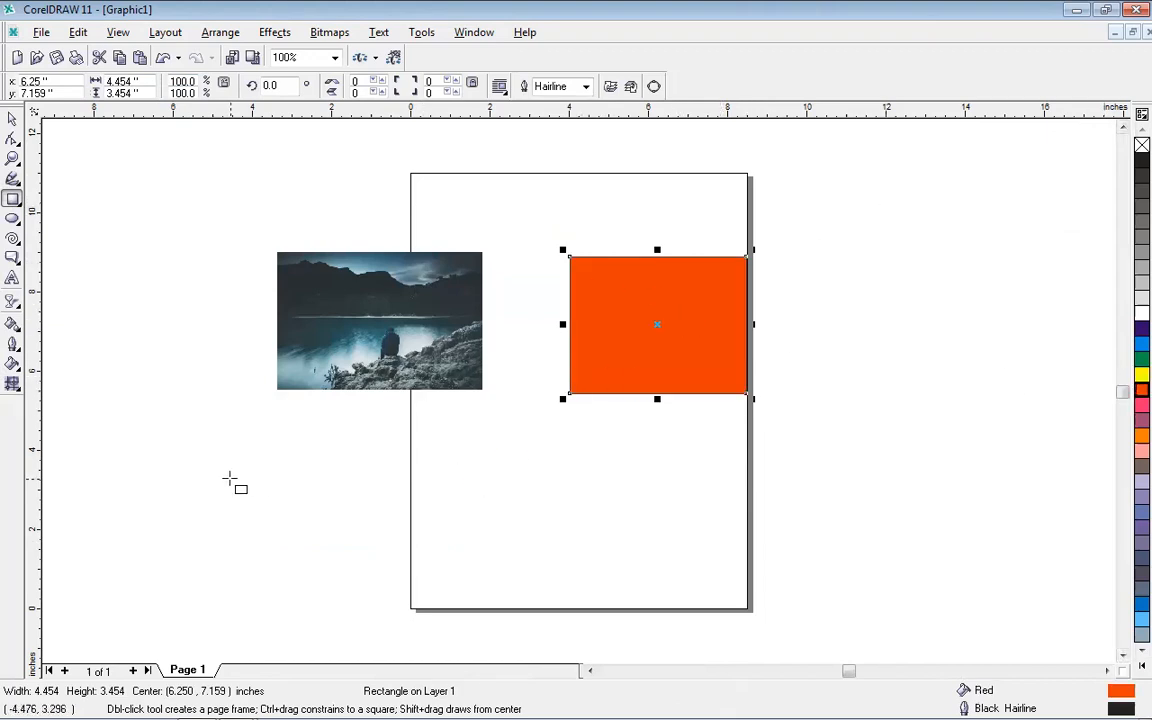
- Apply a linear two-color fountain fill from red to white to the rectangle
left_click(15, 368)
left_click(60, 338)
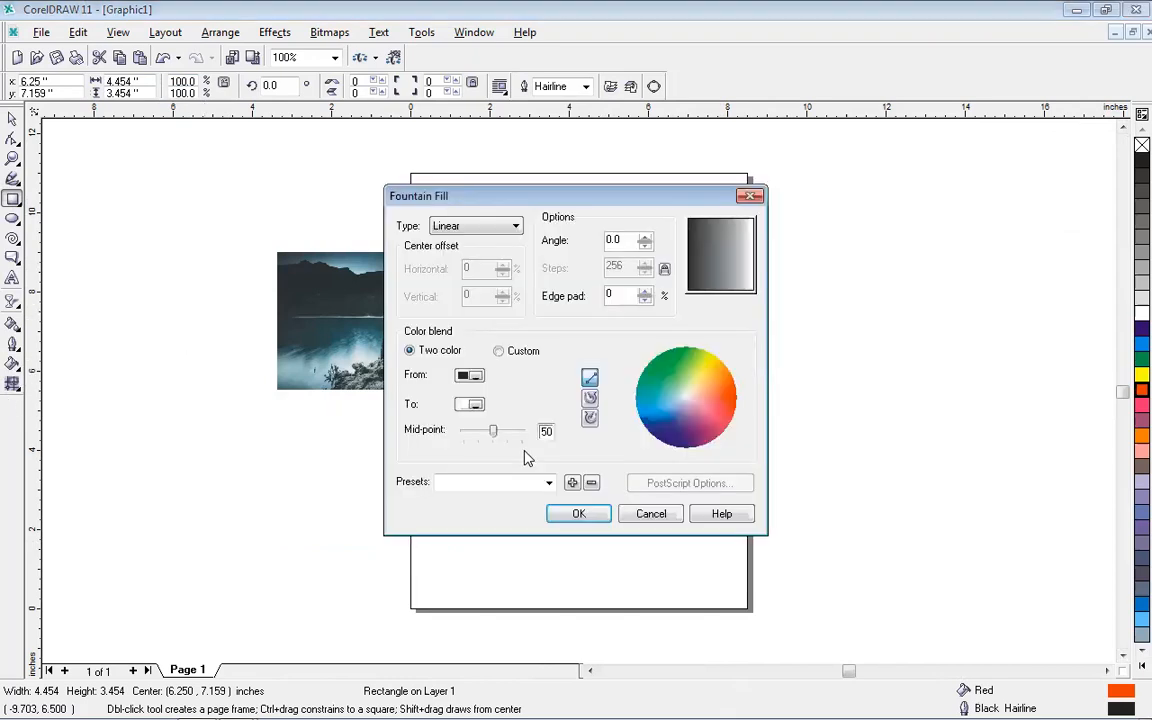
left_click(476, 376)
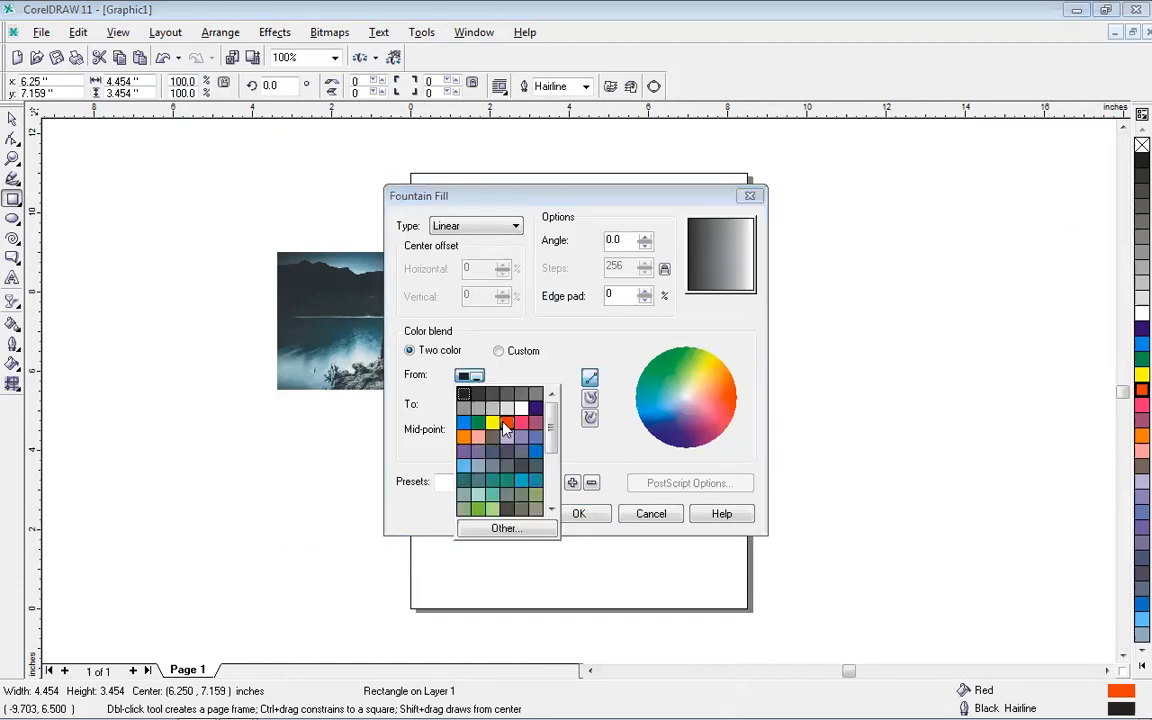
left_click(506, 421)
left_click(577, 516)
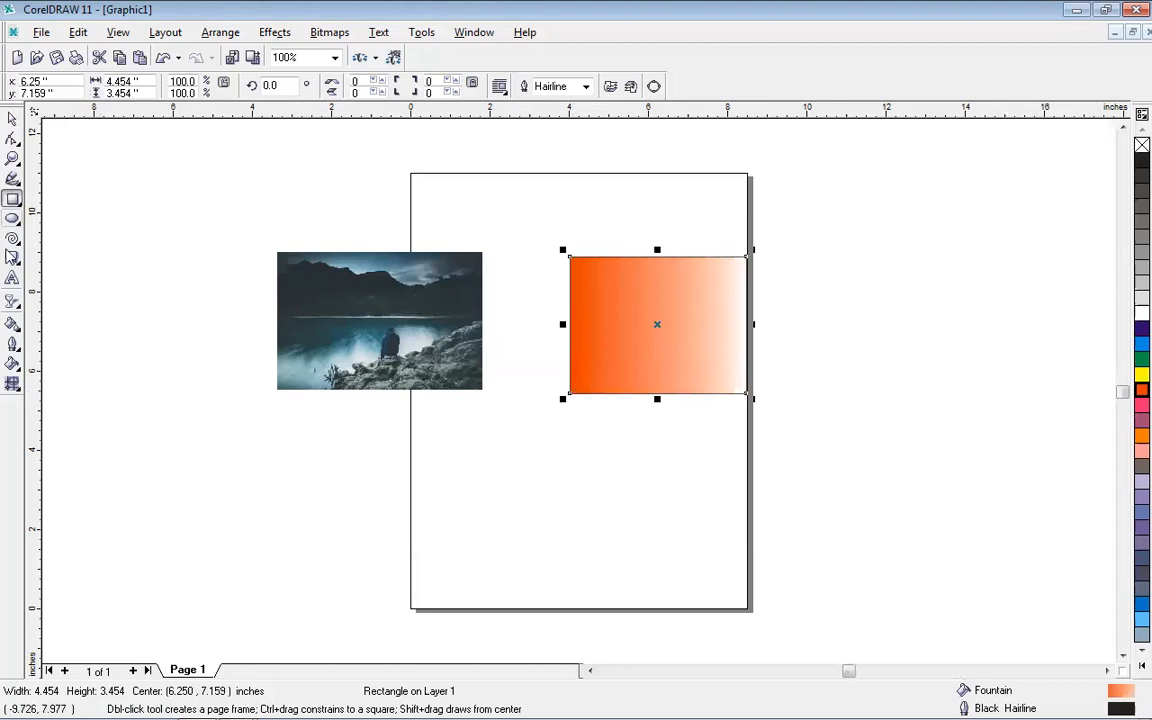
- Add the artistic text "MZS sKILLS tECH." below the photo
left_click(12, 279)
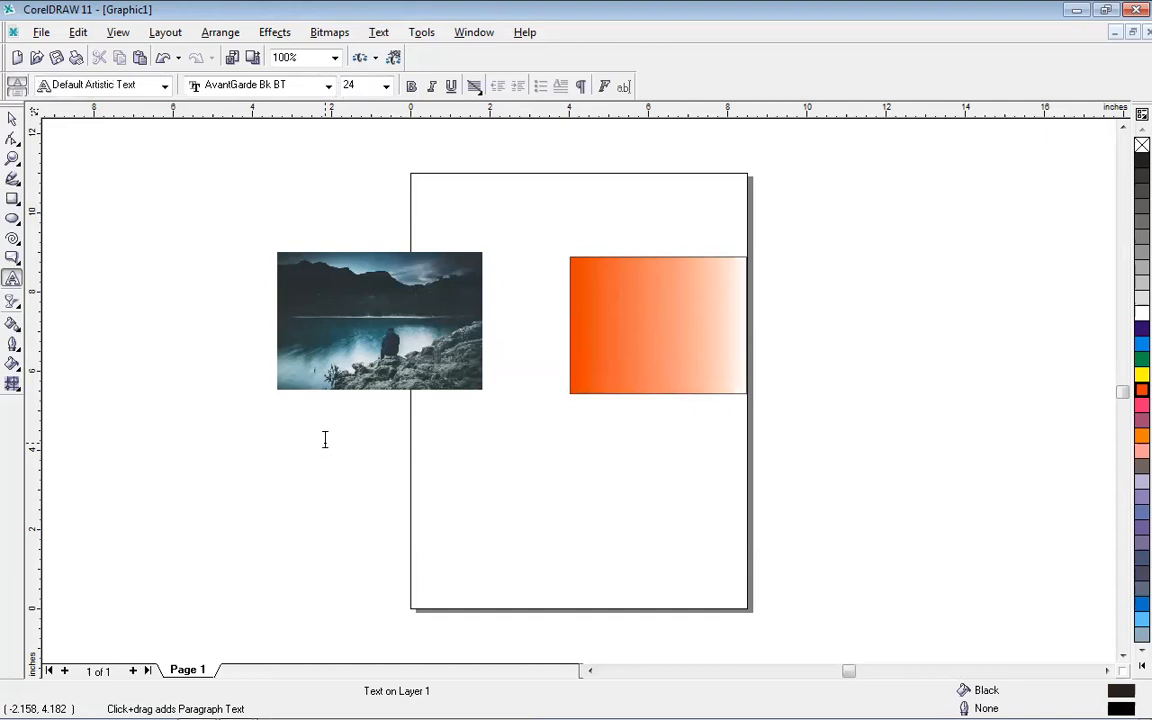
left_click(325, 440)
left_click(210, 36)
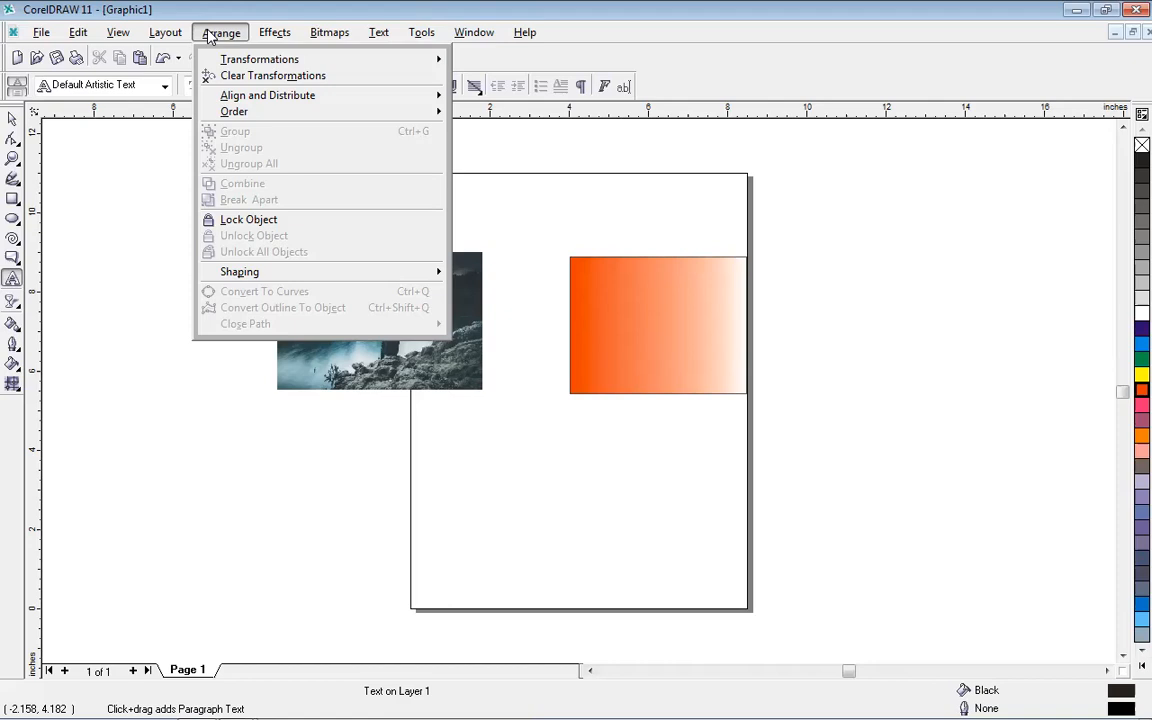
left_click(187, 164)
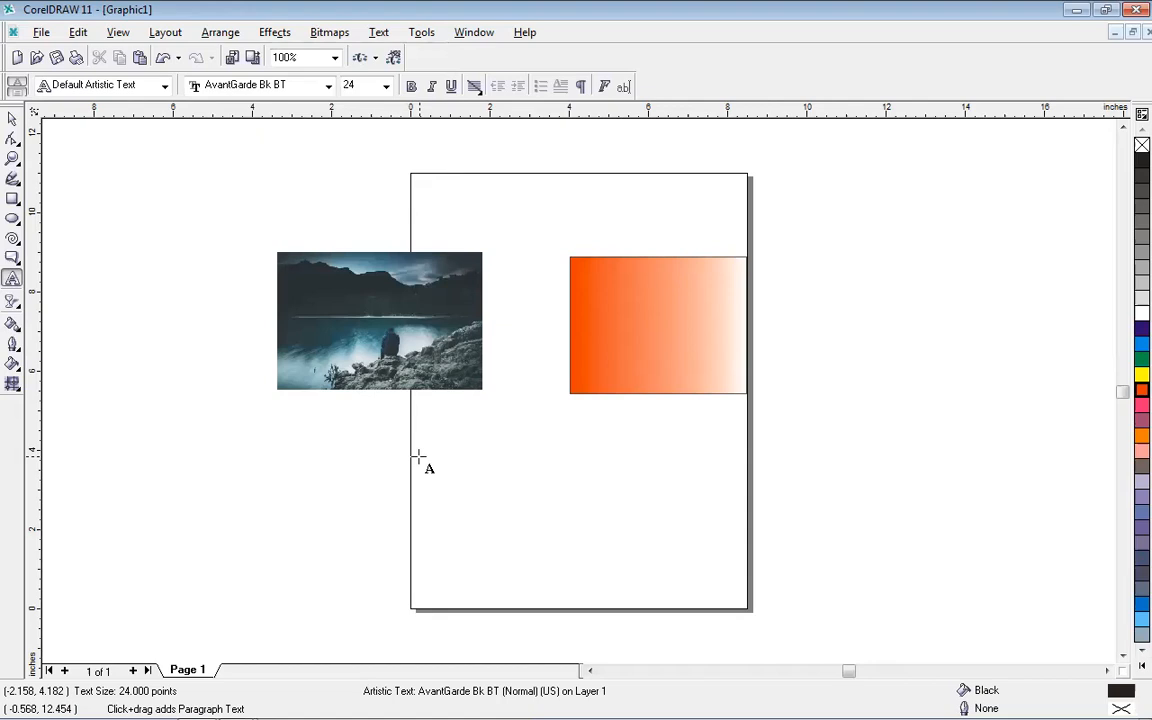
type("MZS sKILLS tECH")
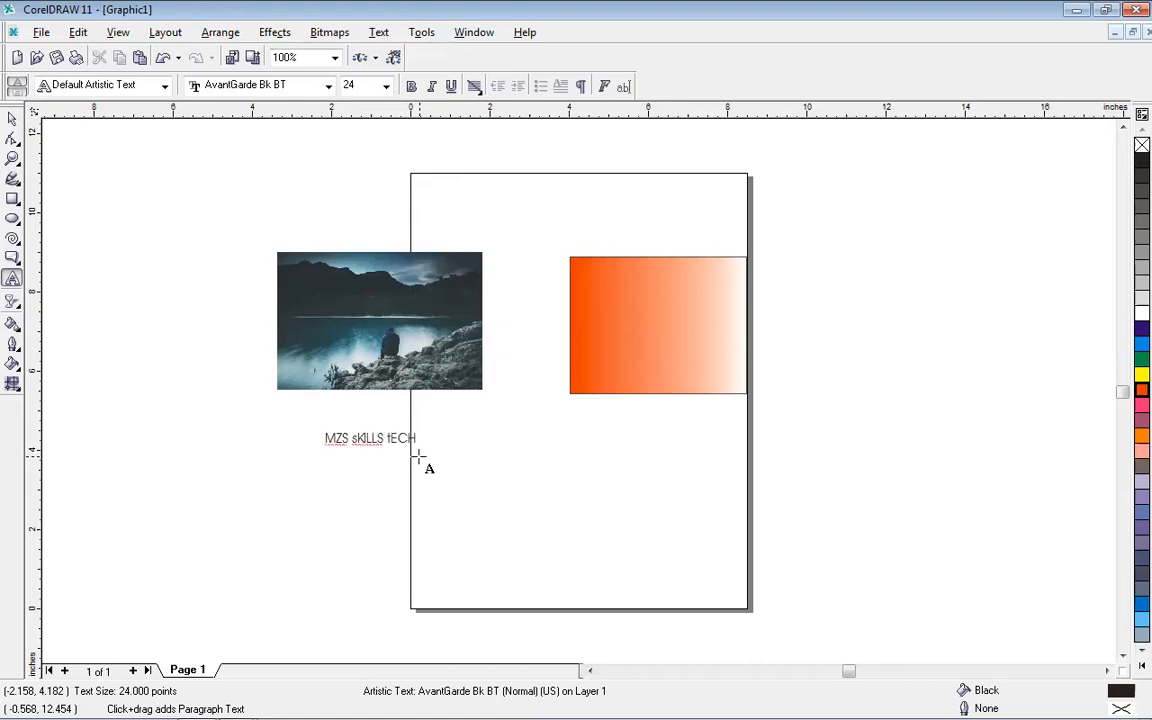
type(".")
- Make the text bold and enlarge it to about 71 points
left_click(12, 118)
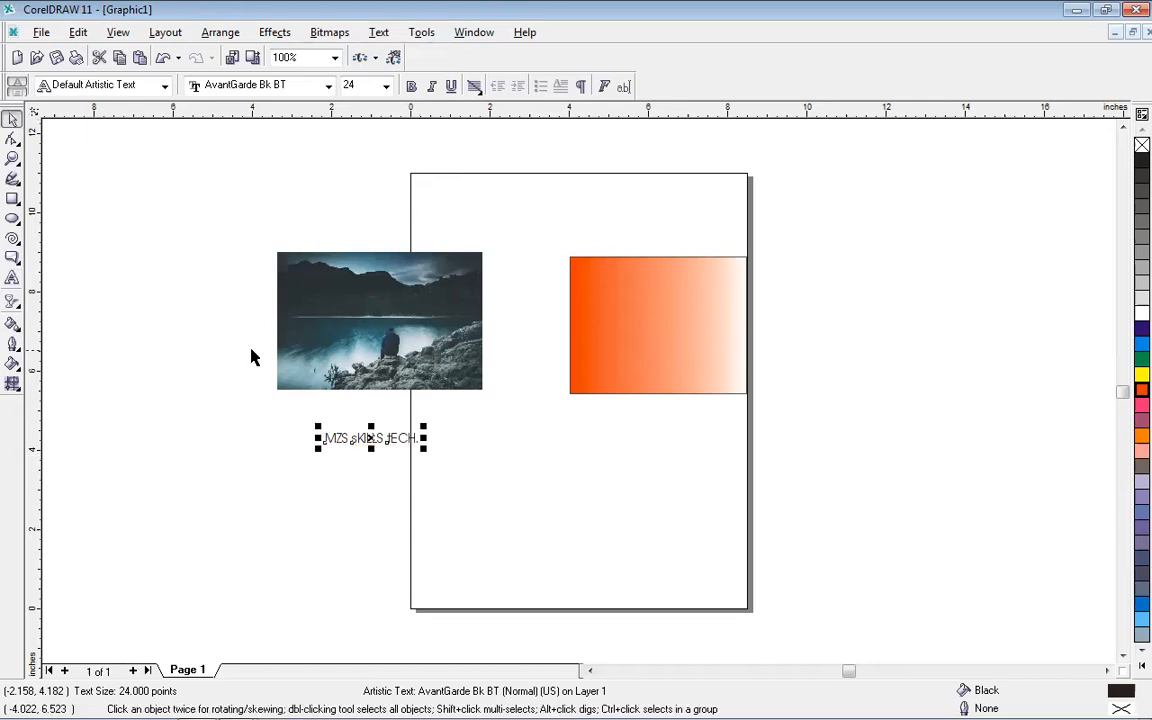
left_click(412, 87)
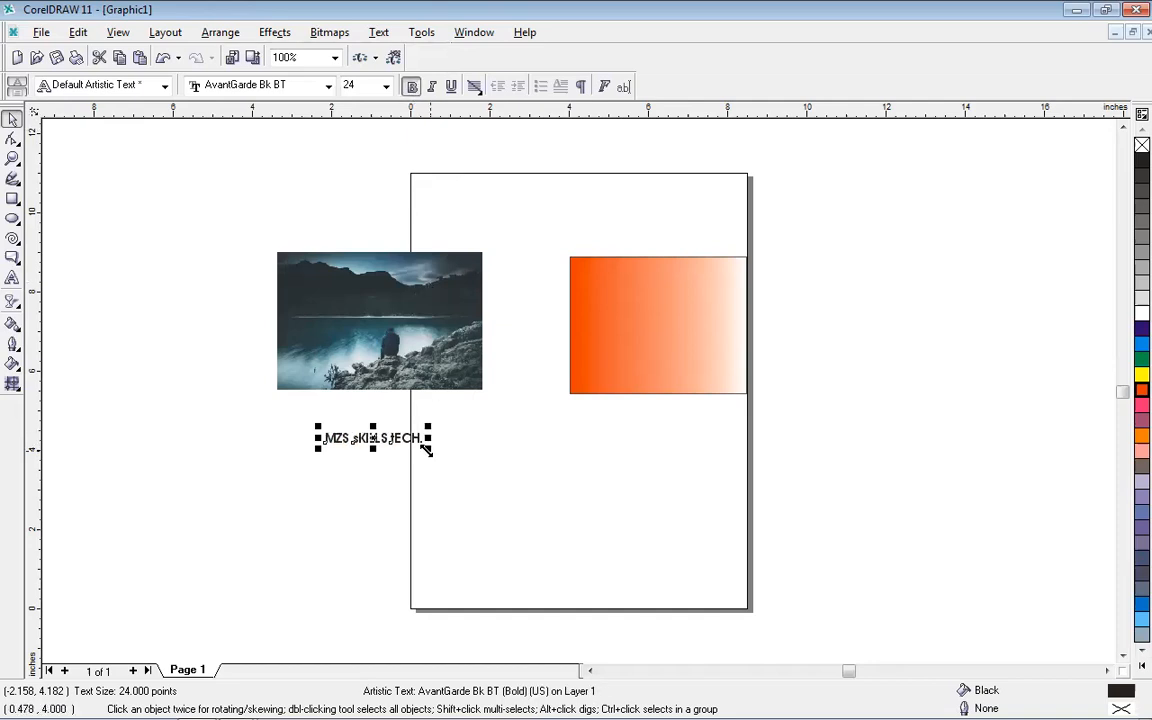
left_click_drag(427, 450, 615, 565)
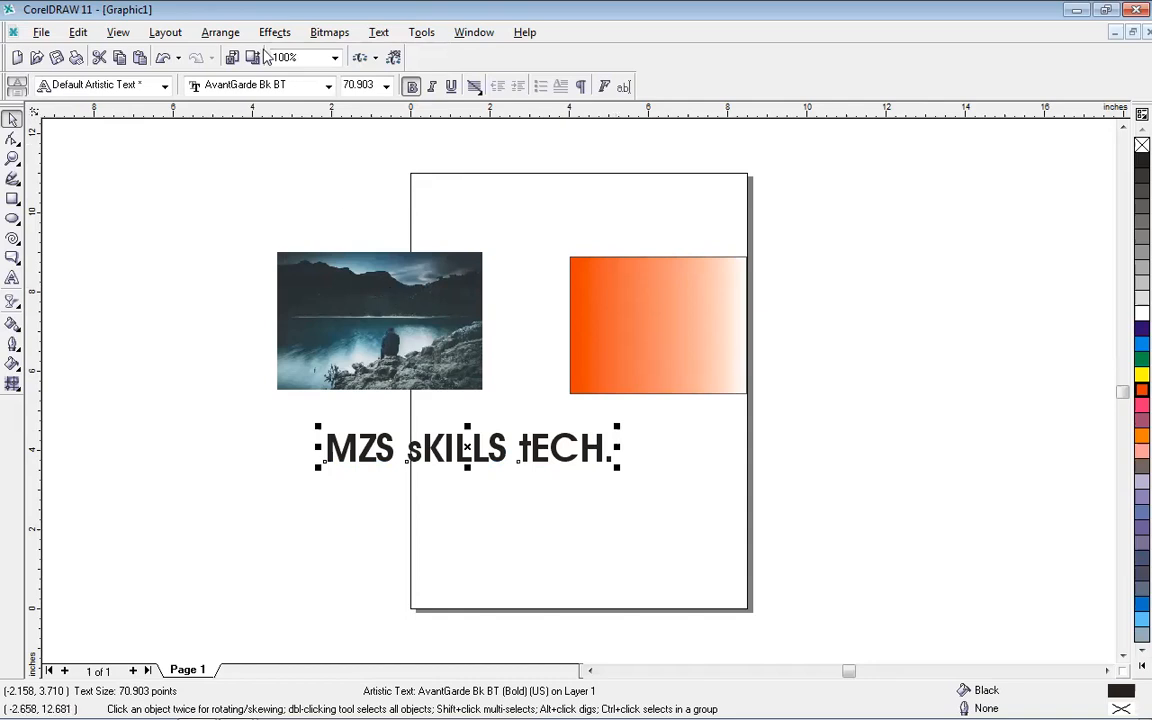
left_click(222, 32)
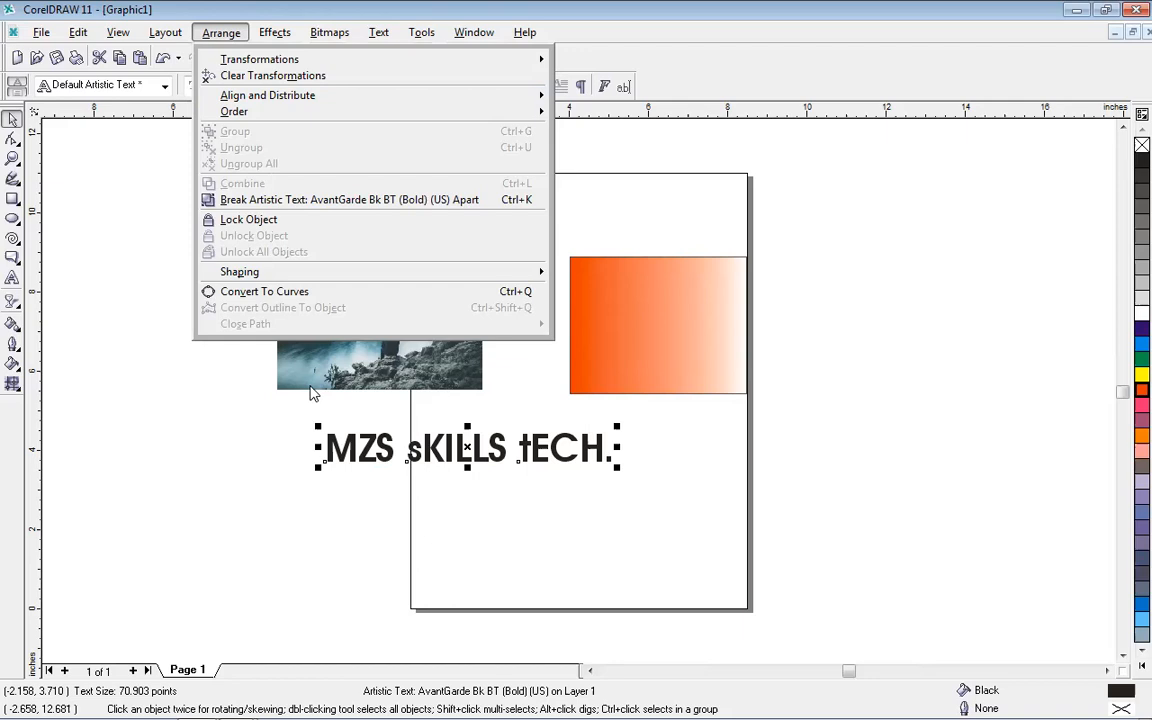
left_click(179, 460)
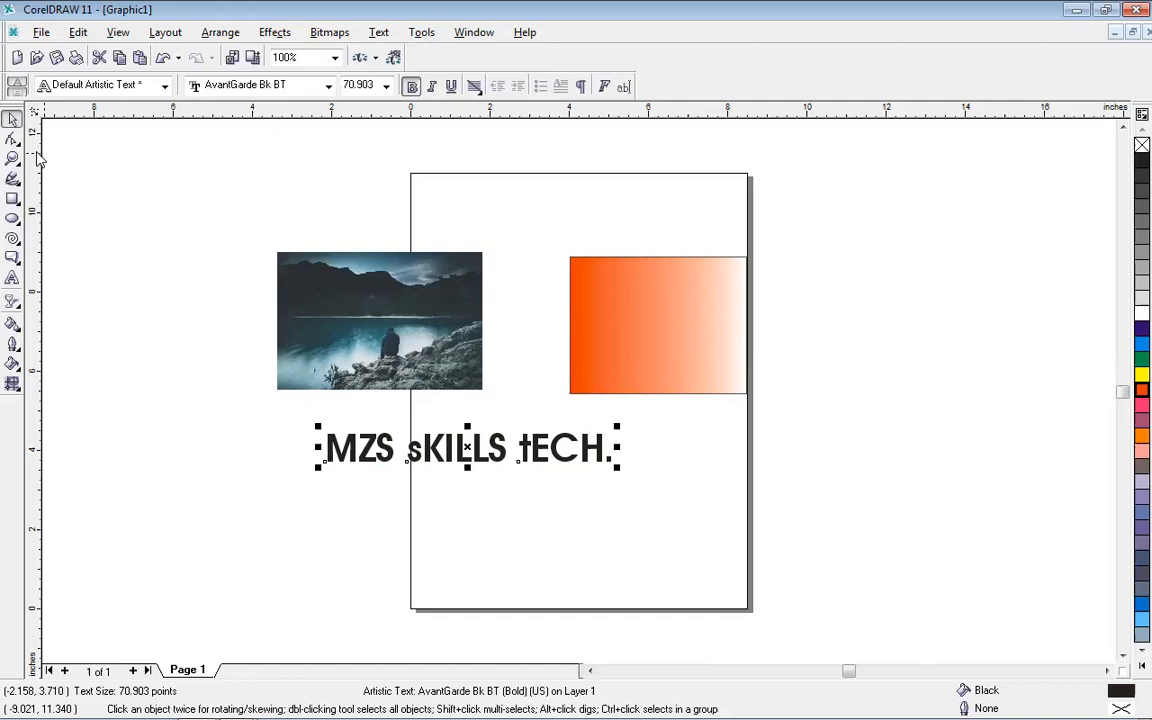
left_click(13, 199)
left_click_drag(125, 520, 232, 559)
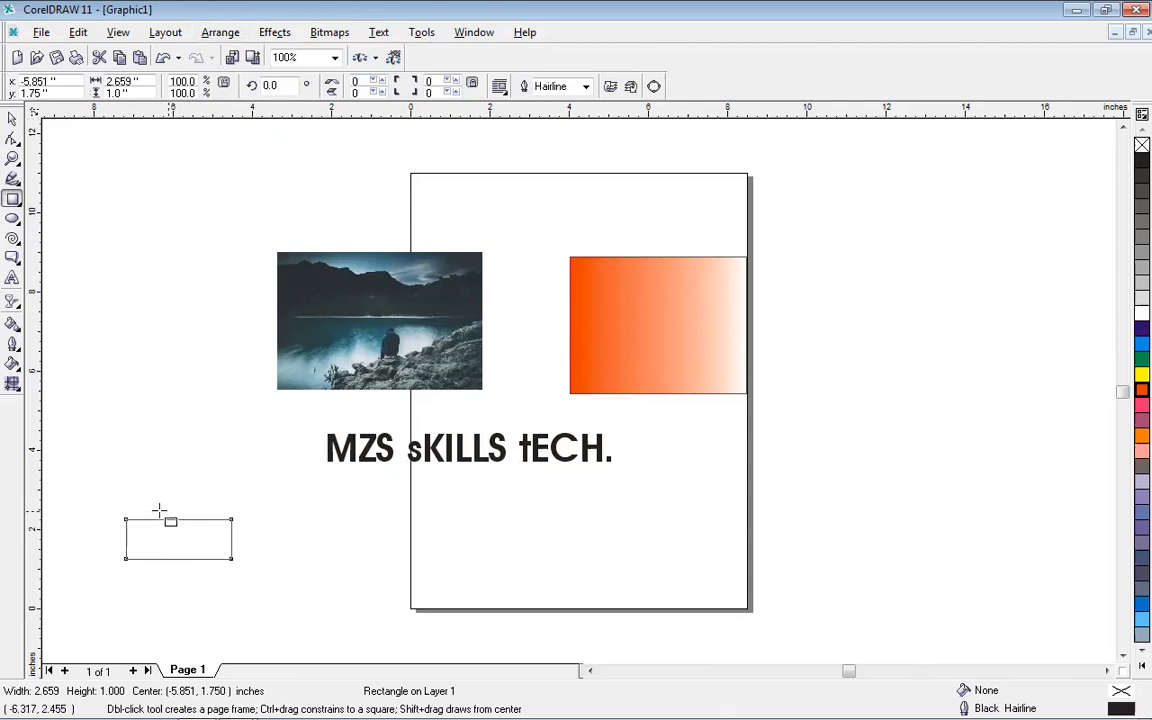
key("Delete")
- Open the Position transformation settings and return to object selection
left_click(234, 32)
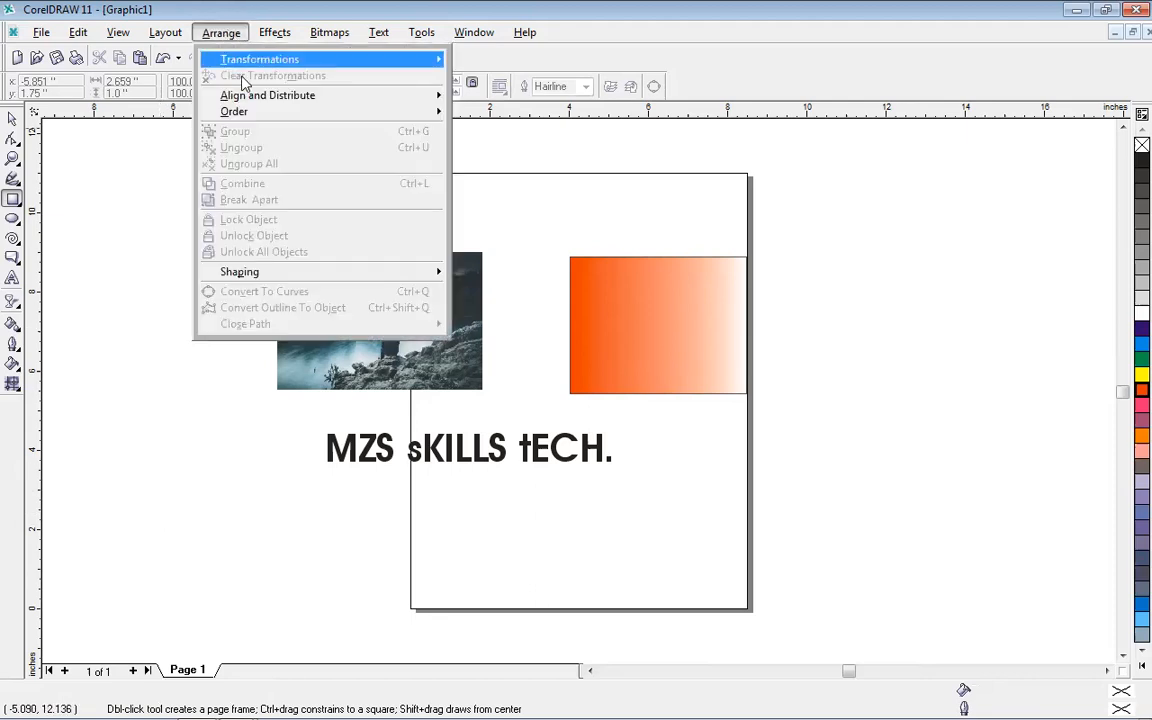
mouse_move(226, 56)
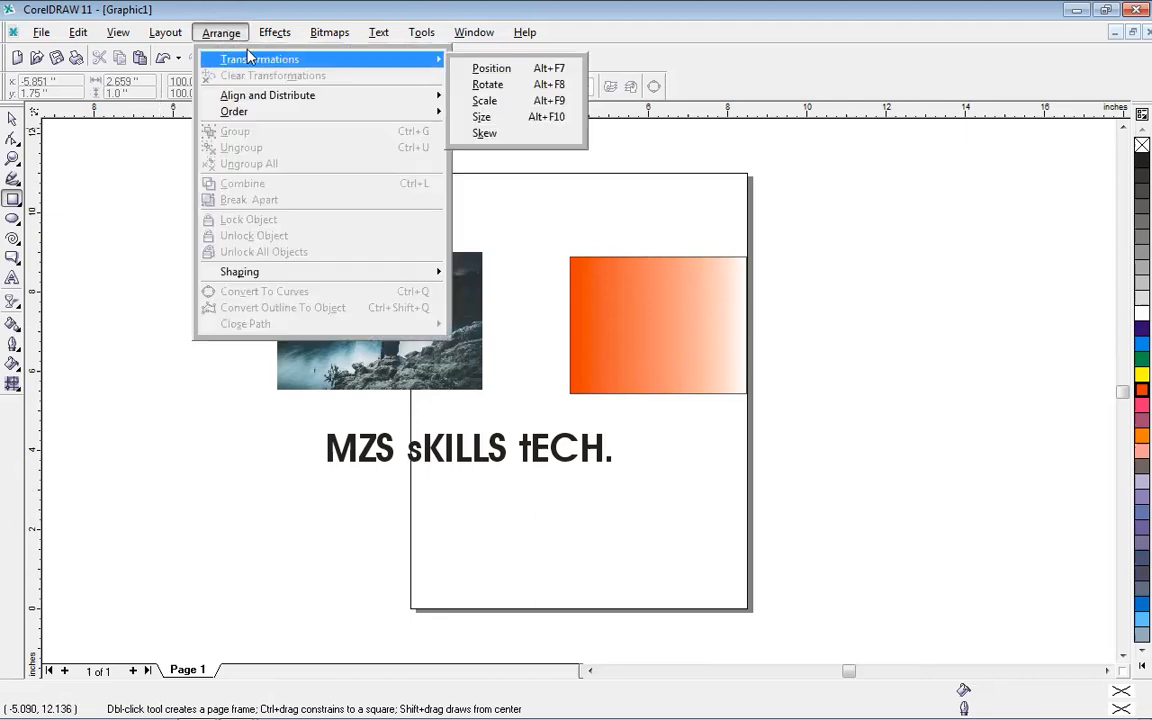
left_click(482, 72)
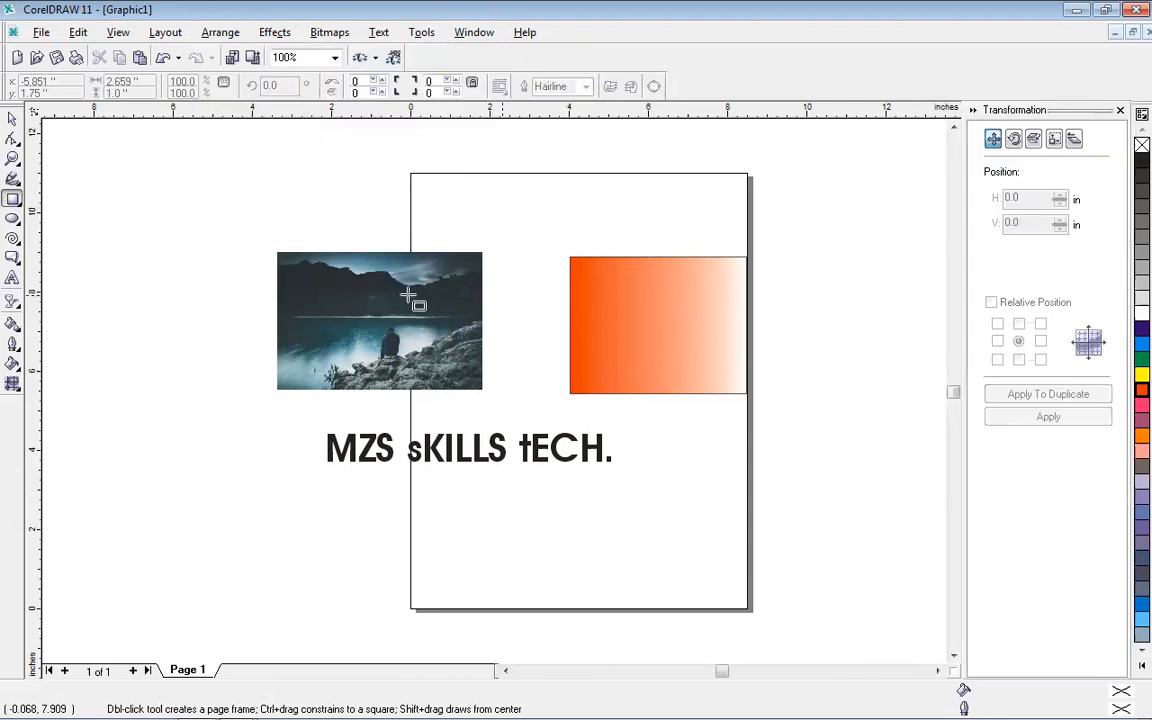
left_click(13, 118)
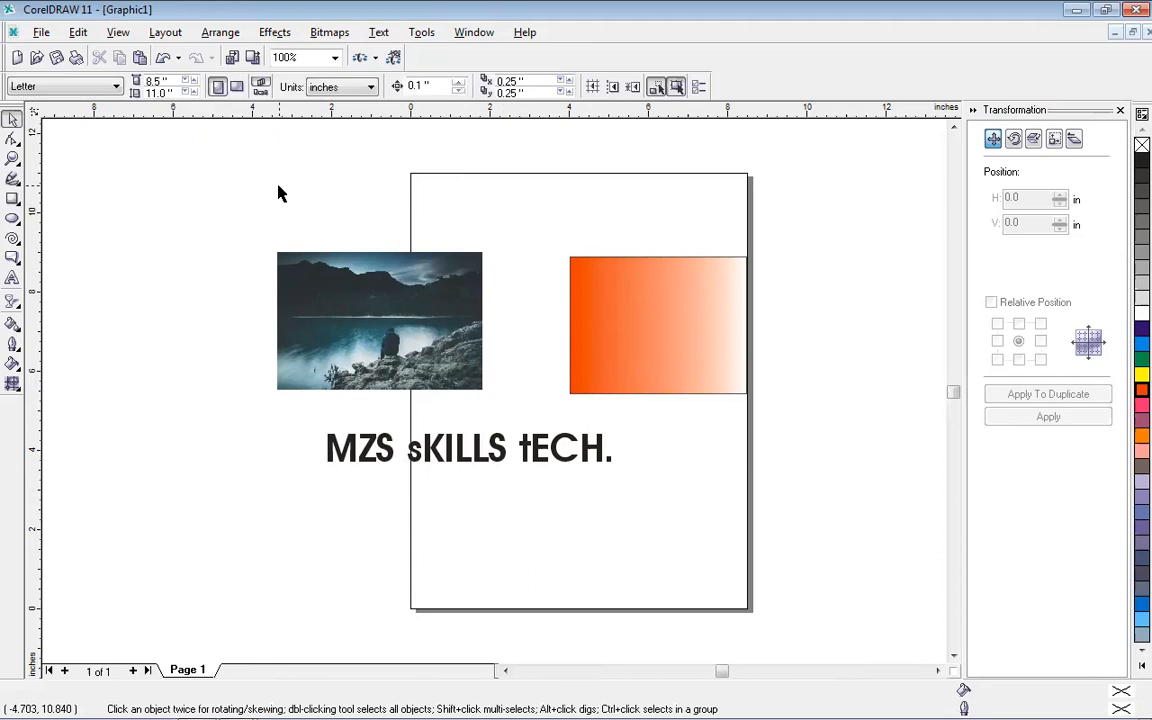
- Select the photo and set the position reference to its lower-right anchor point
left_click(347, 337)
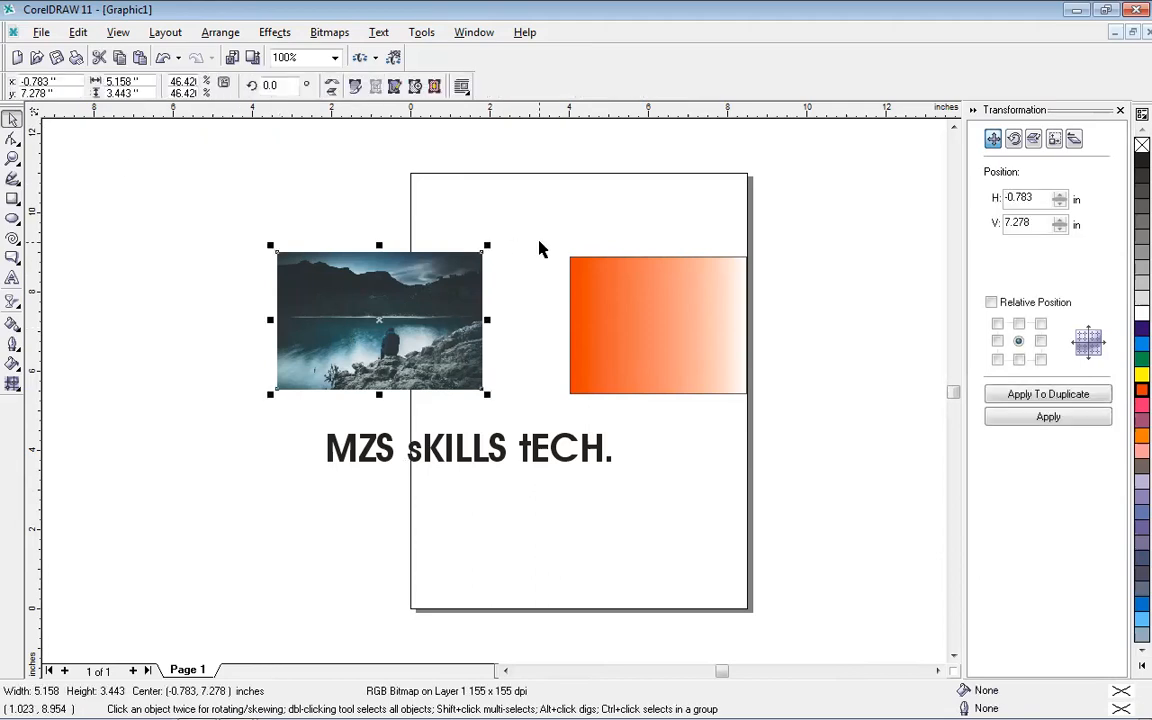
left_click(1060, 197)
left_click(1060, 197)
left_click(1060, 197)
left_click(1041, 361)
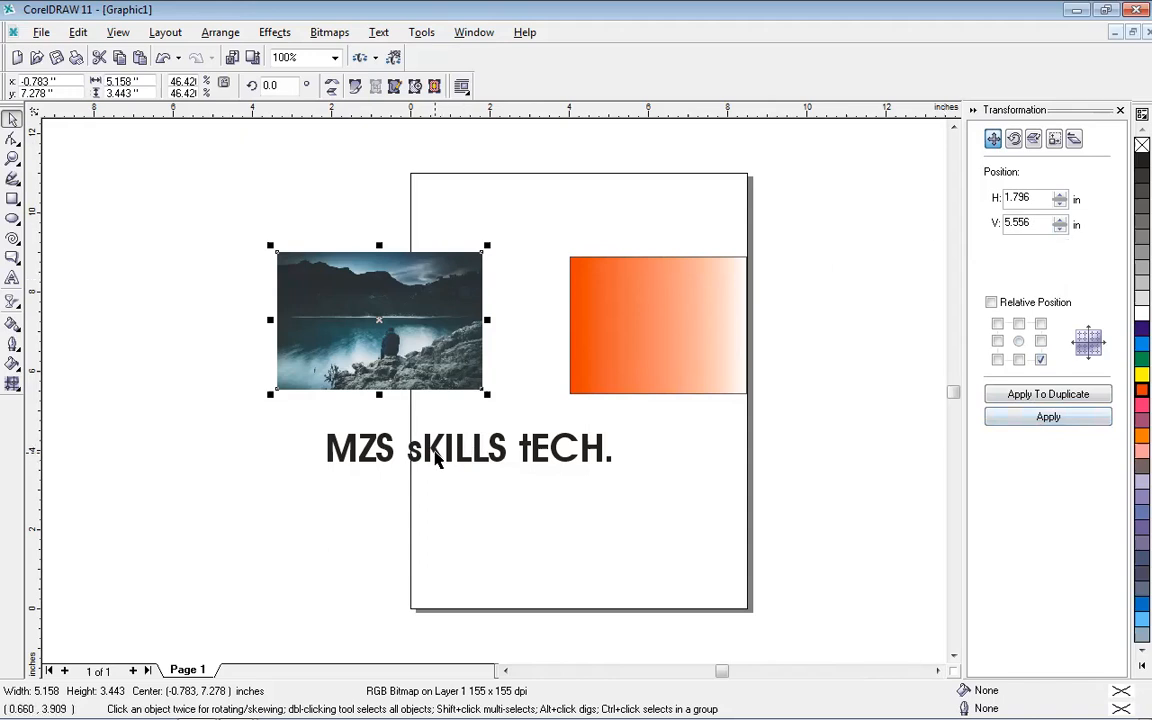
- Move the text by setting its horizontal position to 7.068 inches and applying the transformation
left_click(436, 455)
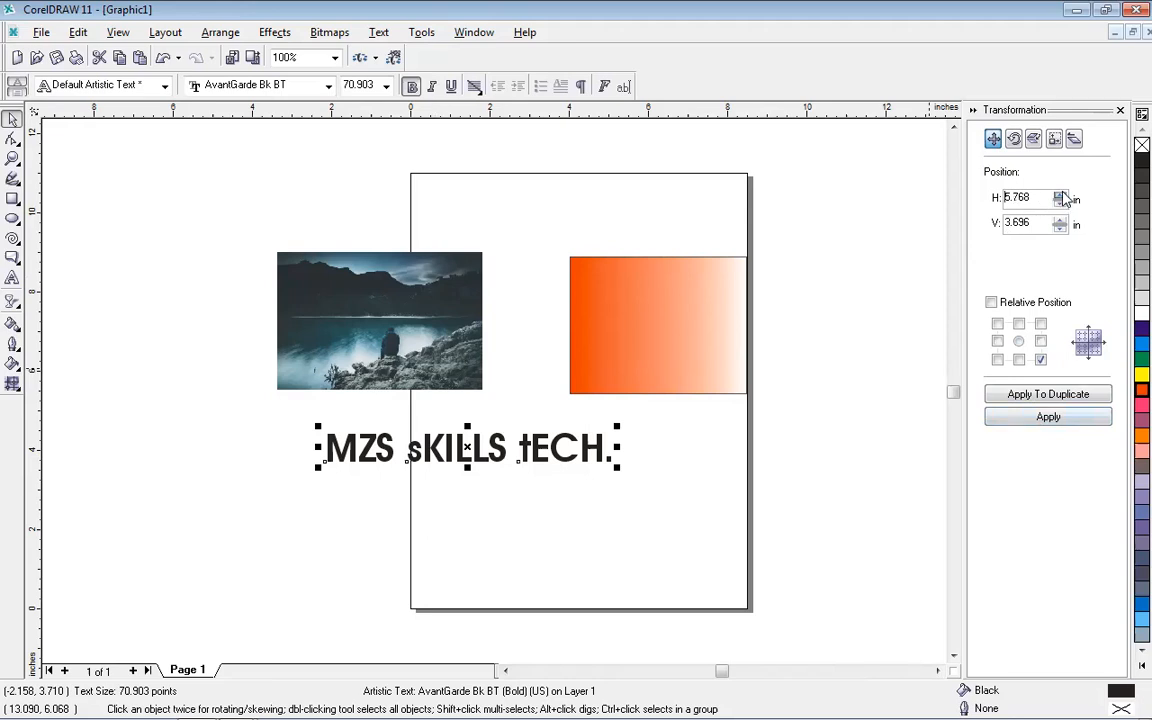
left_click(1060, 194)
left_click(1025, 423)
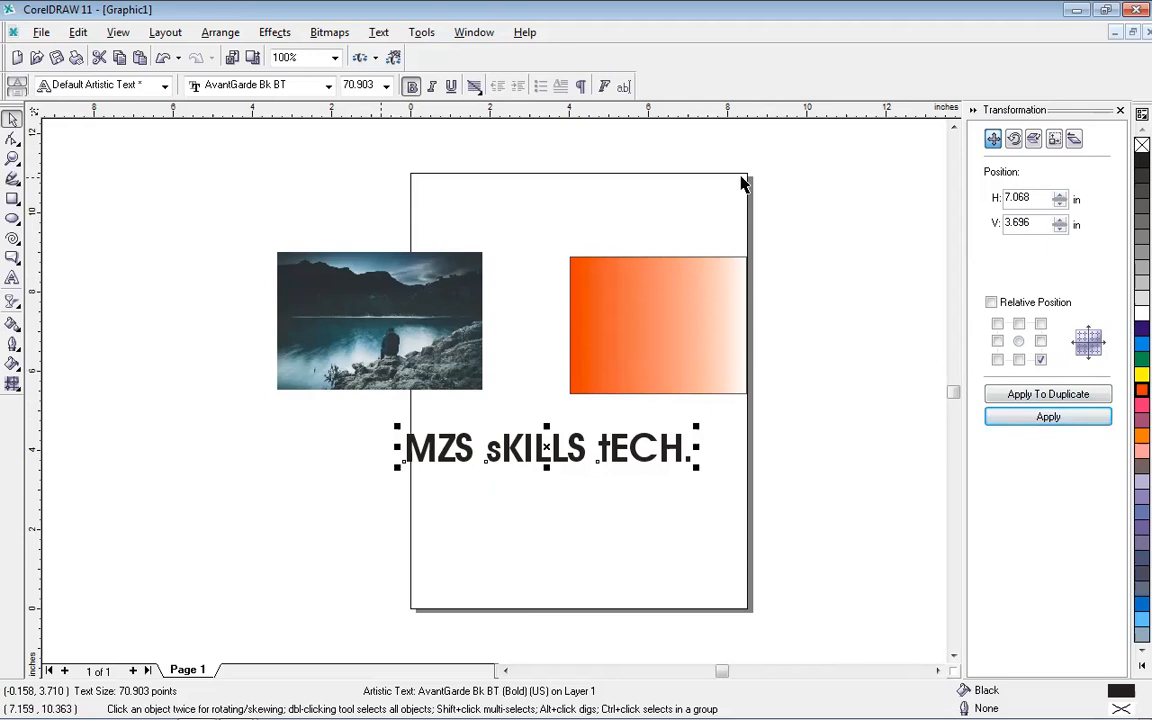
- Rotate the photo 55 degrees about its center with the Rotate transformation
left_click(335, 311)
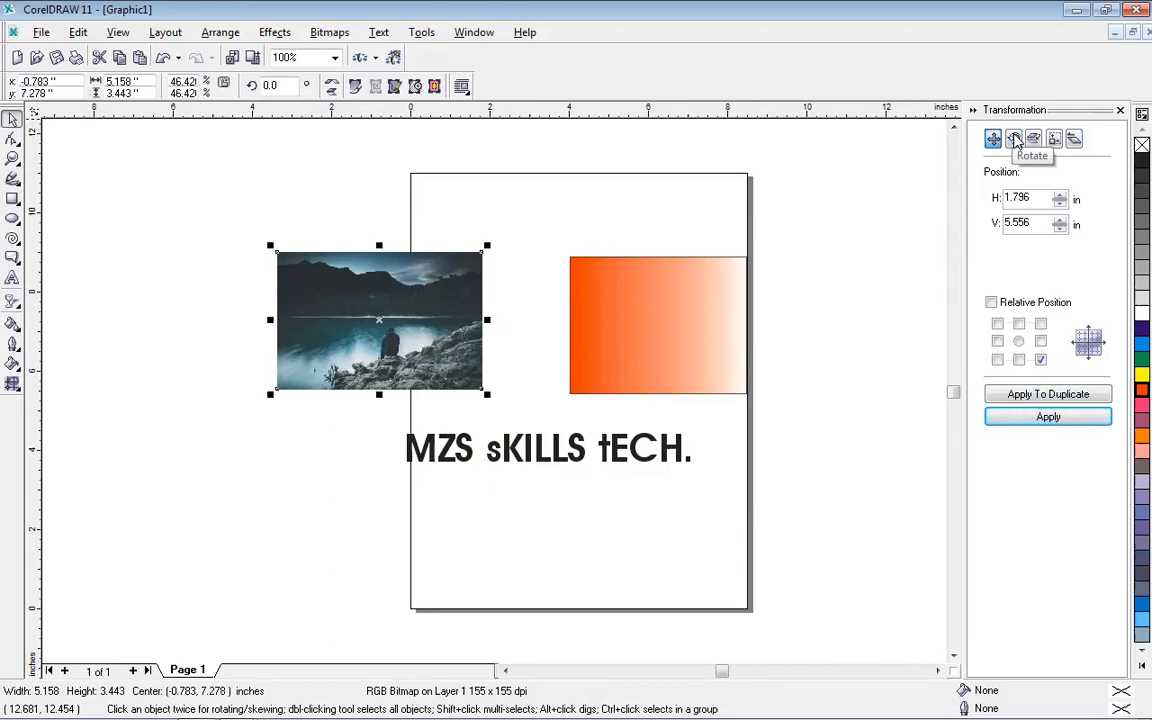
left_click(1015, 140)
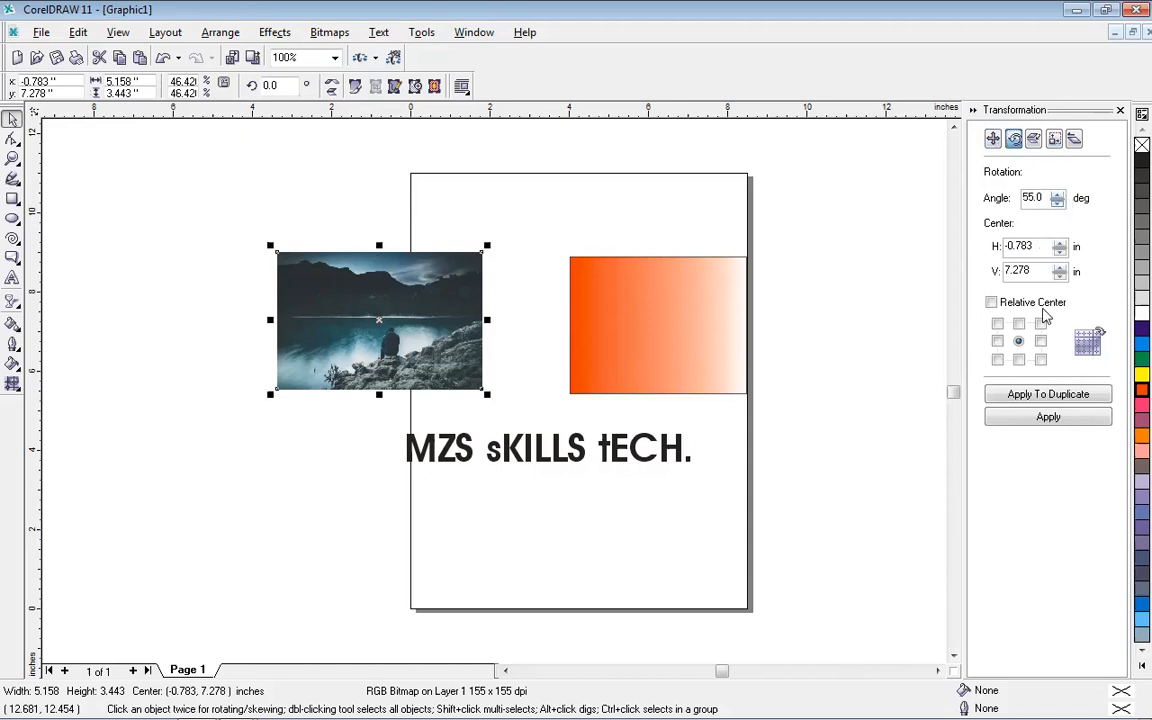
left_click(1045, 418)
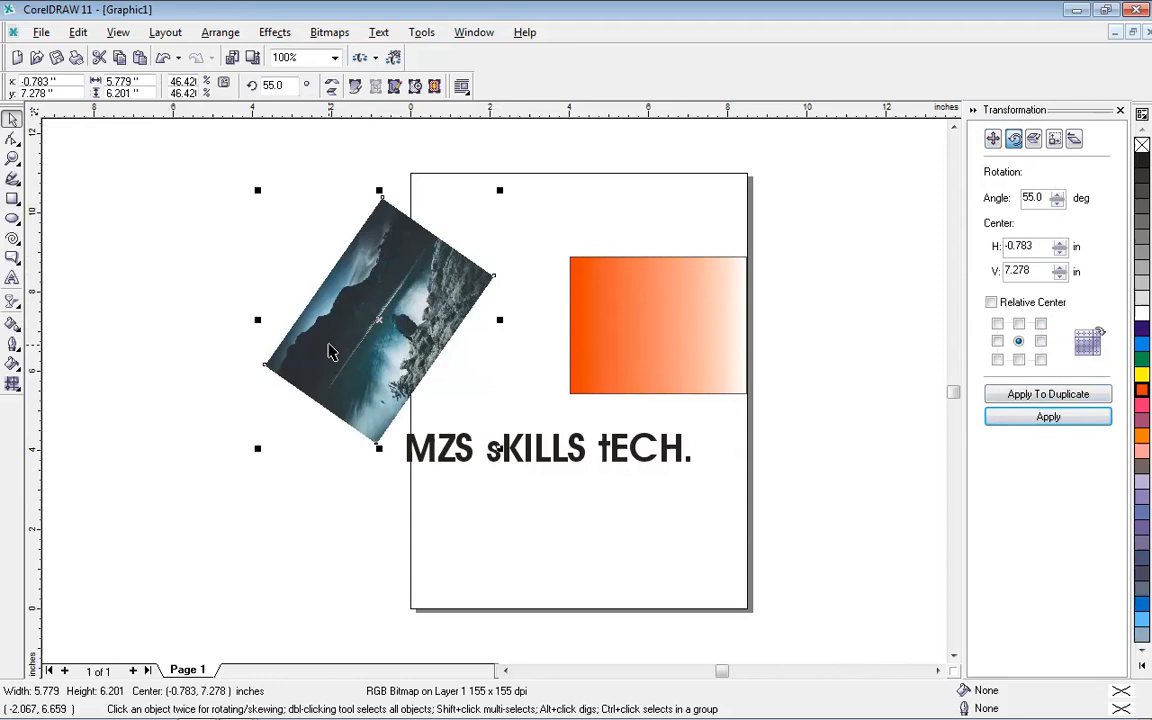
key("ctrl+z")
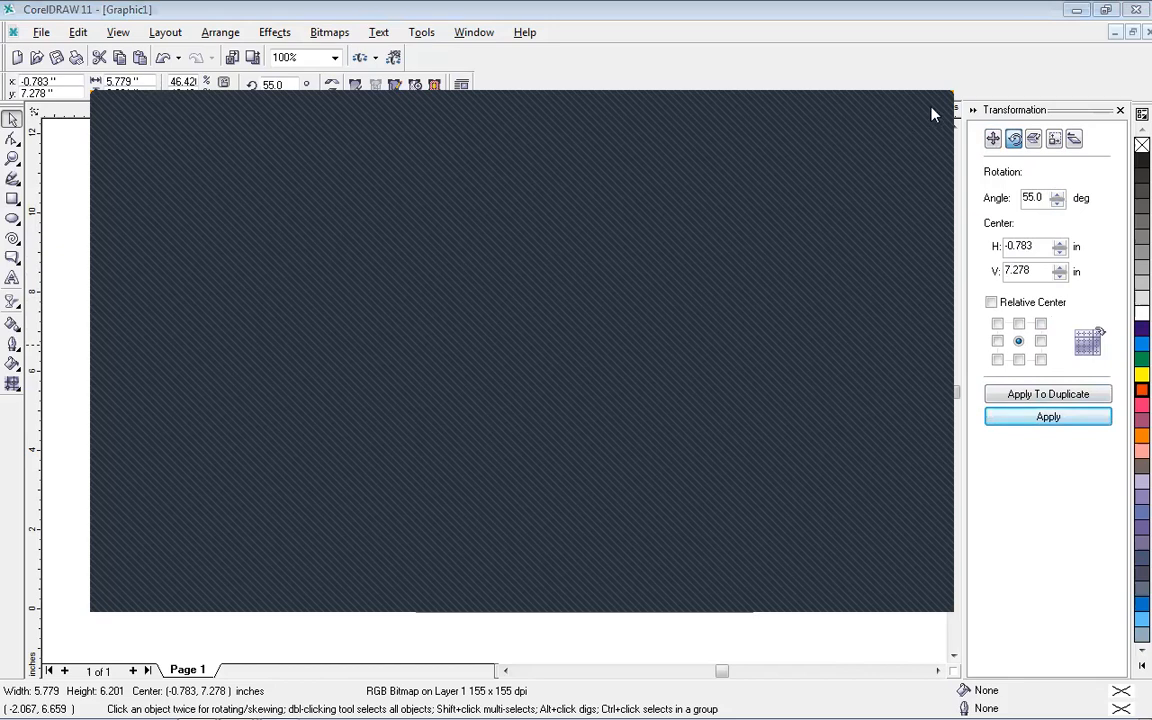
left_click(931, 114)
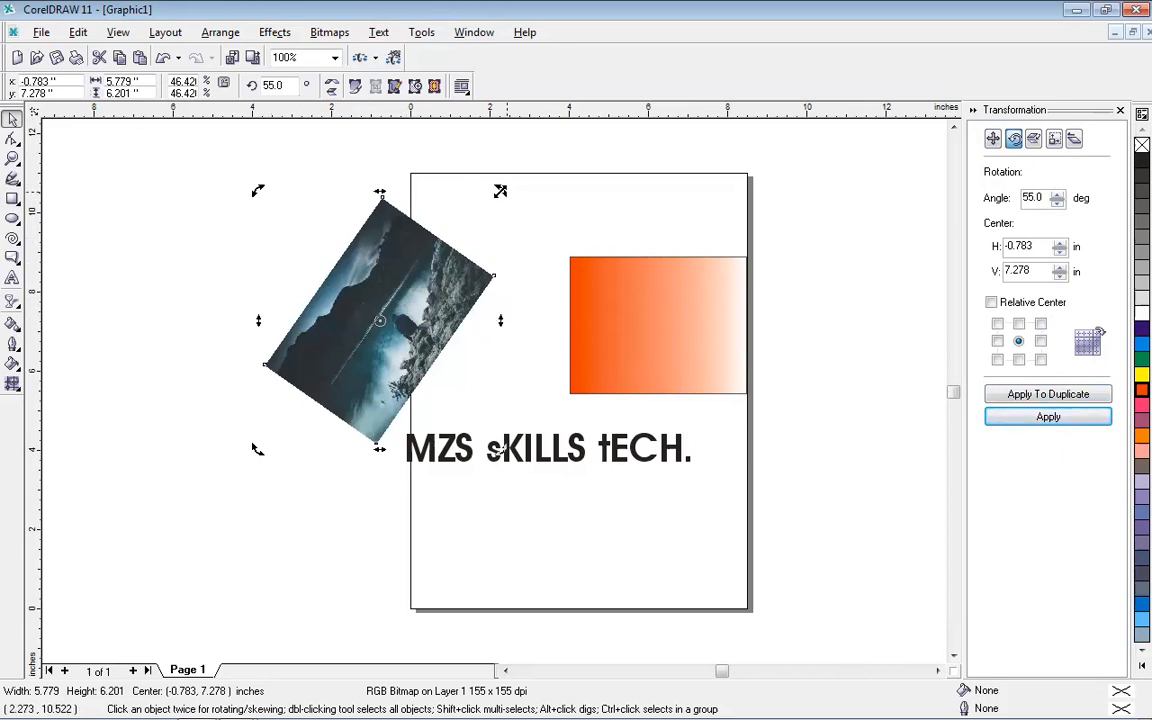
- Move the photo slightly down and to the left, and skew and rotate it nearly upright to about 2.3 degrees
left_click(380, 321)
left_click_drag(380, 321, 349, 336)
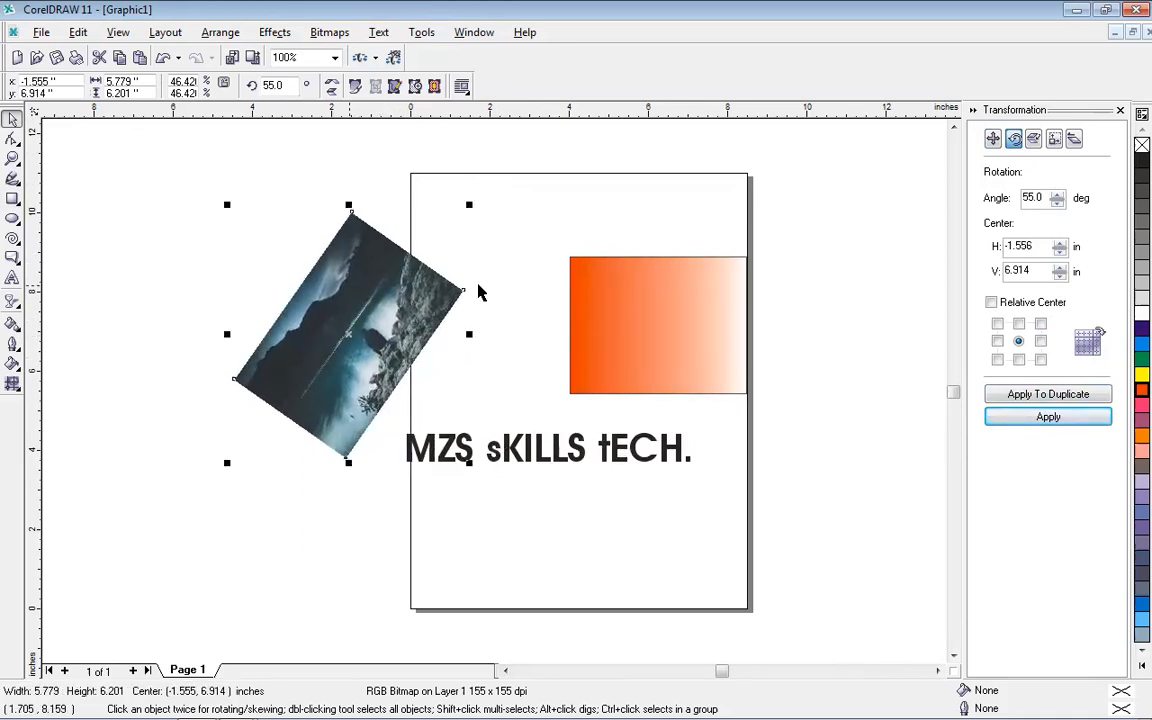
left_click(376, 344)
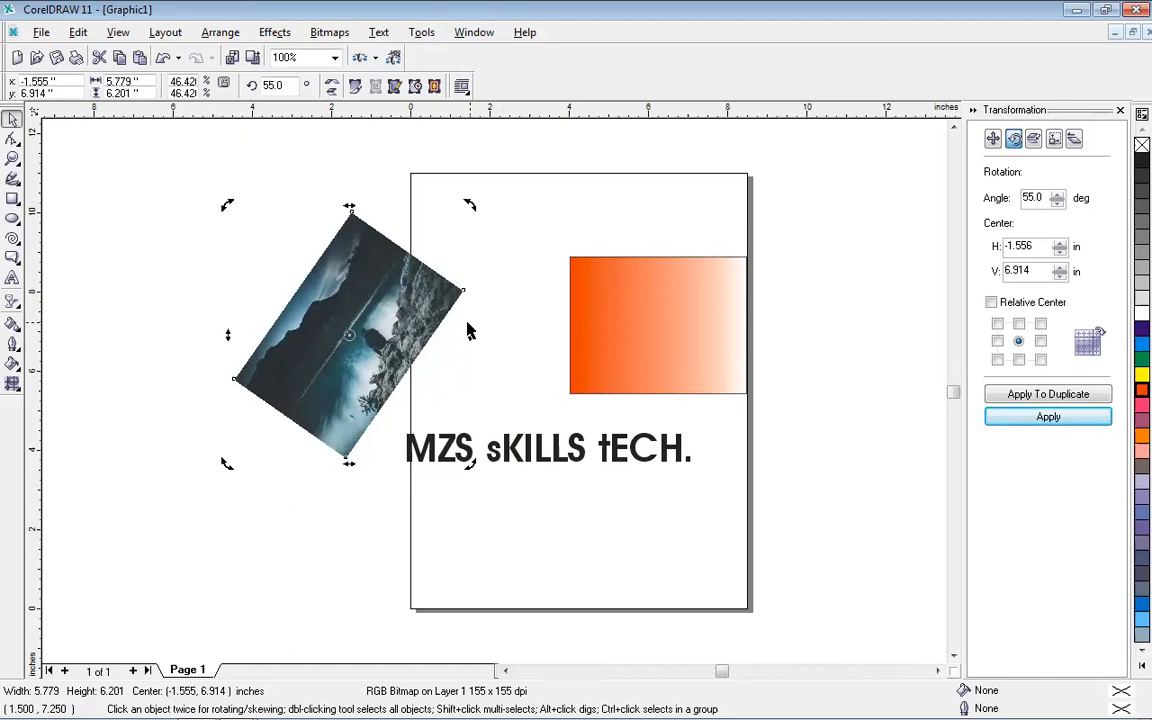
left_click_drag(467, 331, 480, 393)
left_click_drag(470, 231, 521, 367)
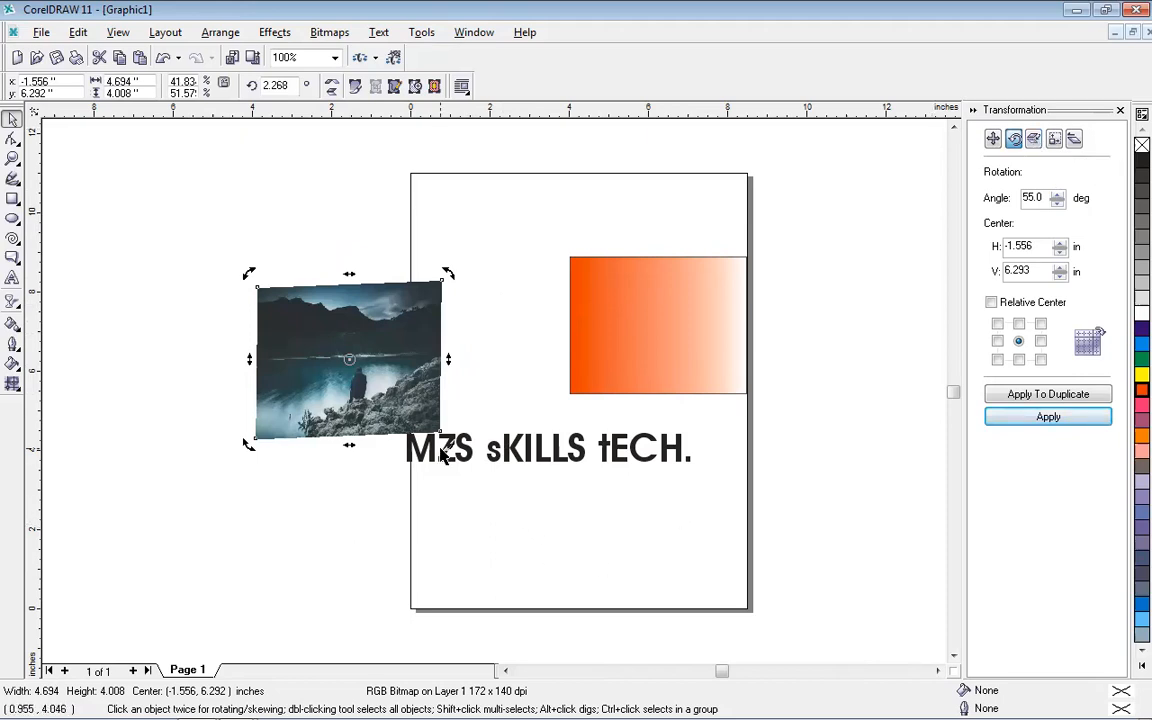
- Nudge the photo upward until its center is at a vertical position of about 6.79 inches
key("Up")
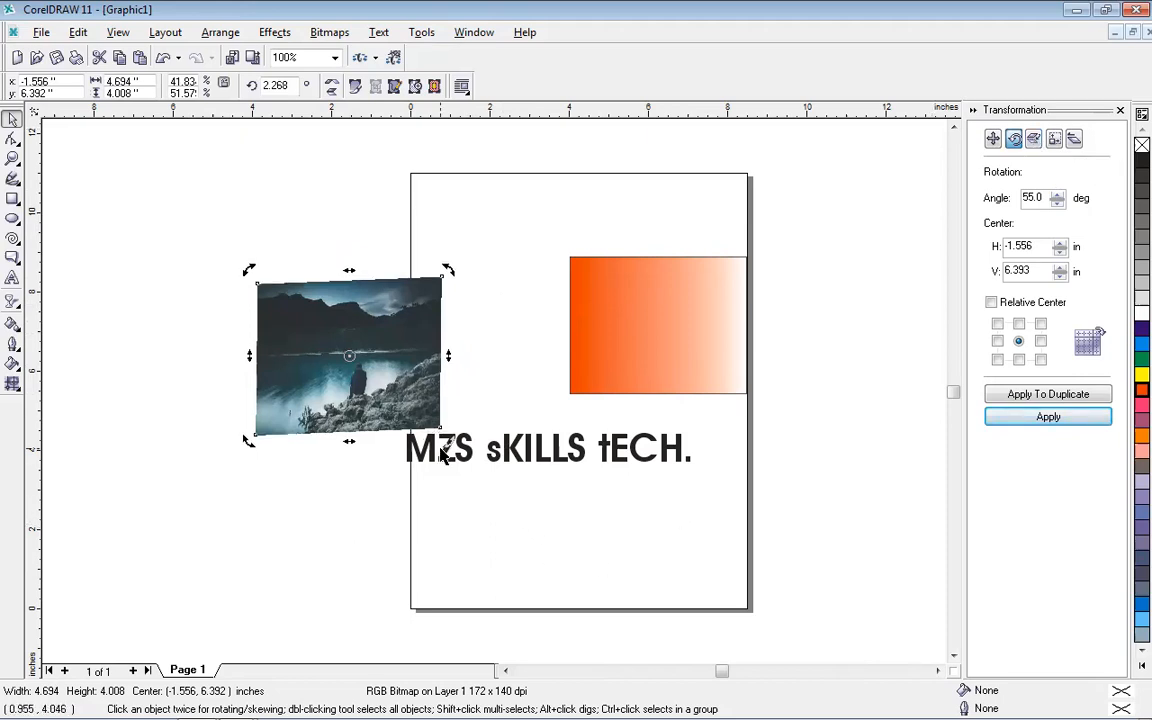
key("Up")
key("Up")
key("Up")
key("Up")
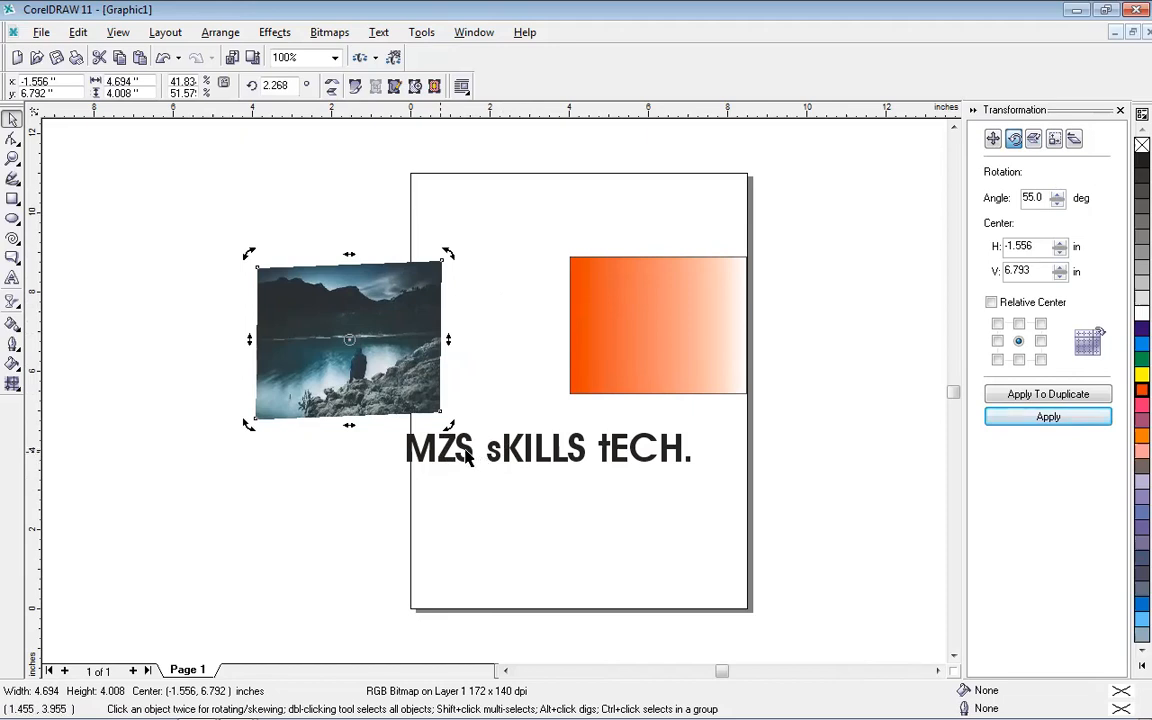
- Scale the text to 145% horizontally and 100% vertically from its lower-right anchor point
left_click(465, 453)
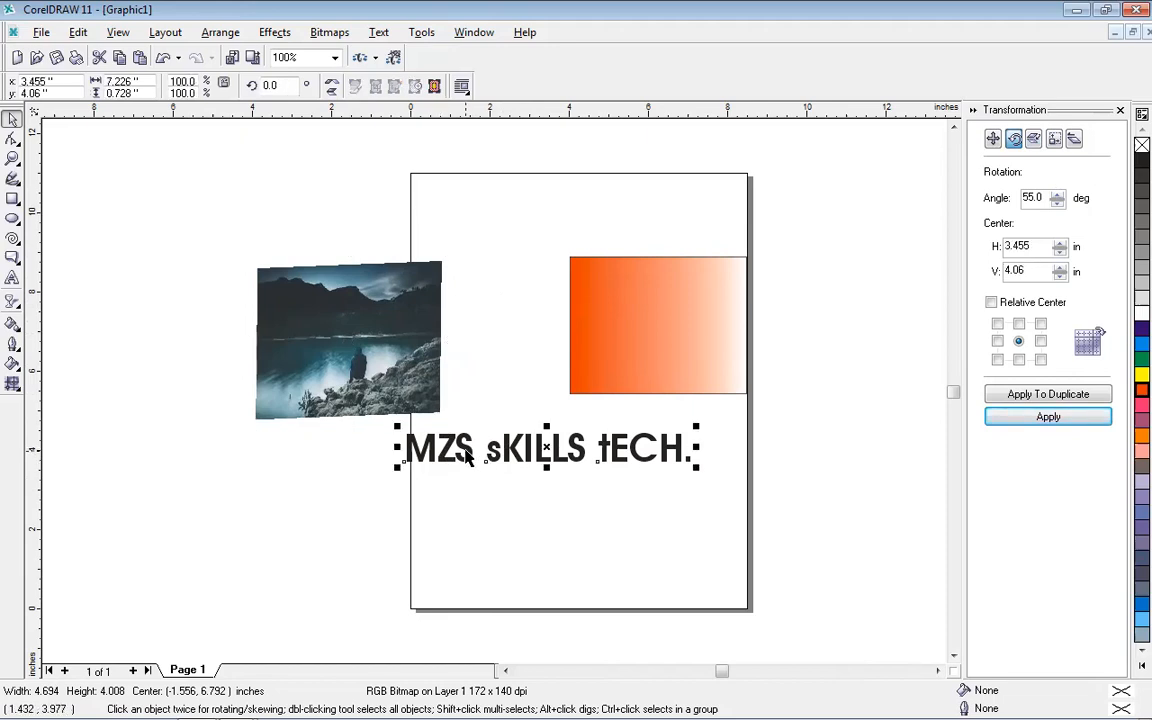
left_click(1034, 140)
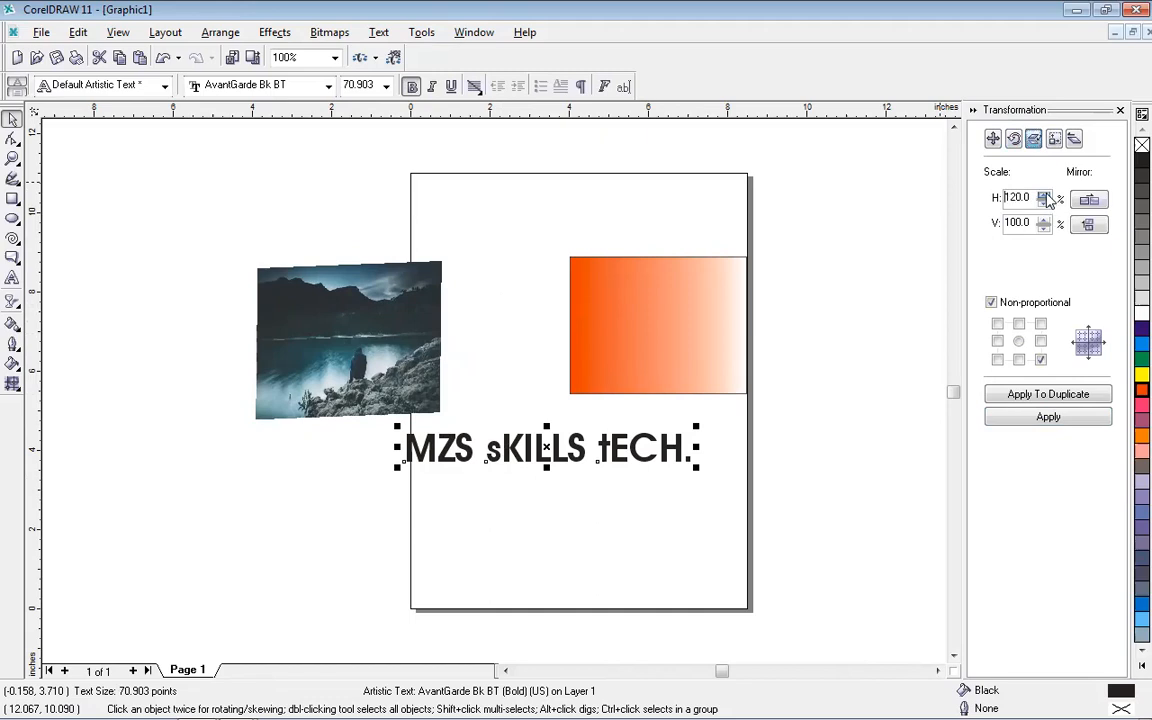
left_click(1044, 418)
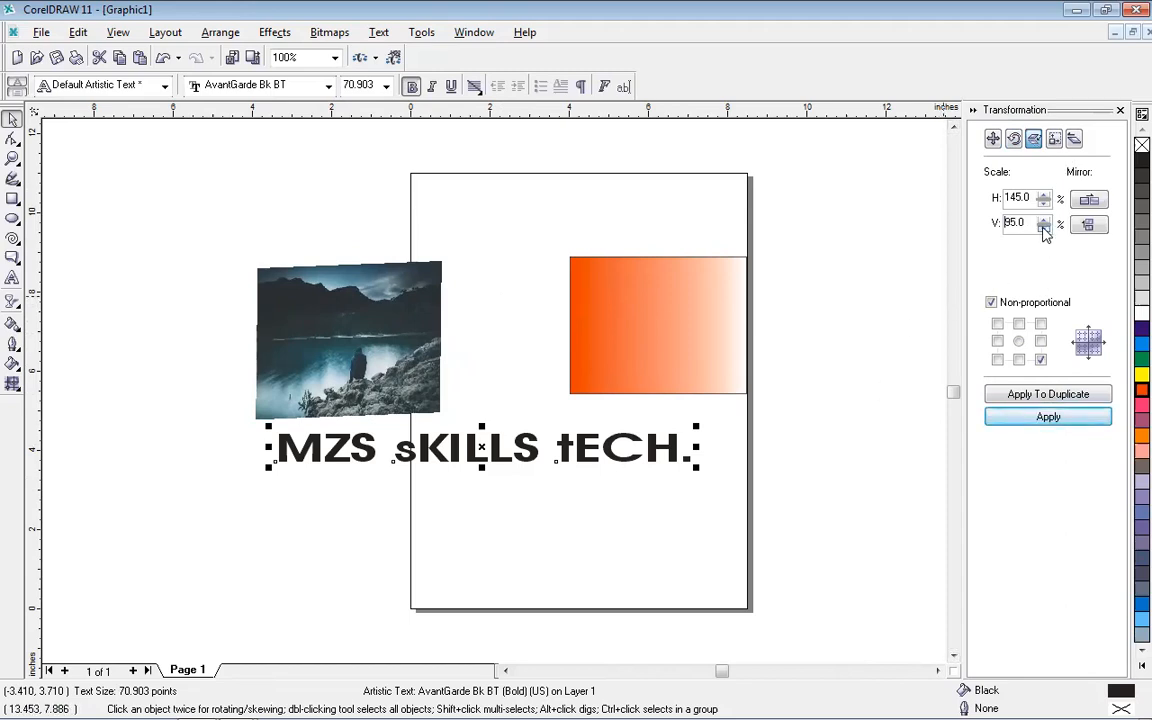
- Scale the text by 145% horizontally and 70% vertically, once from the lower-right anchor and again from the upper-left anchor
left_click(1043, 228)
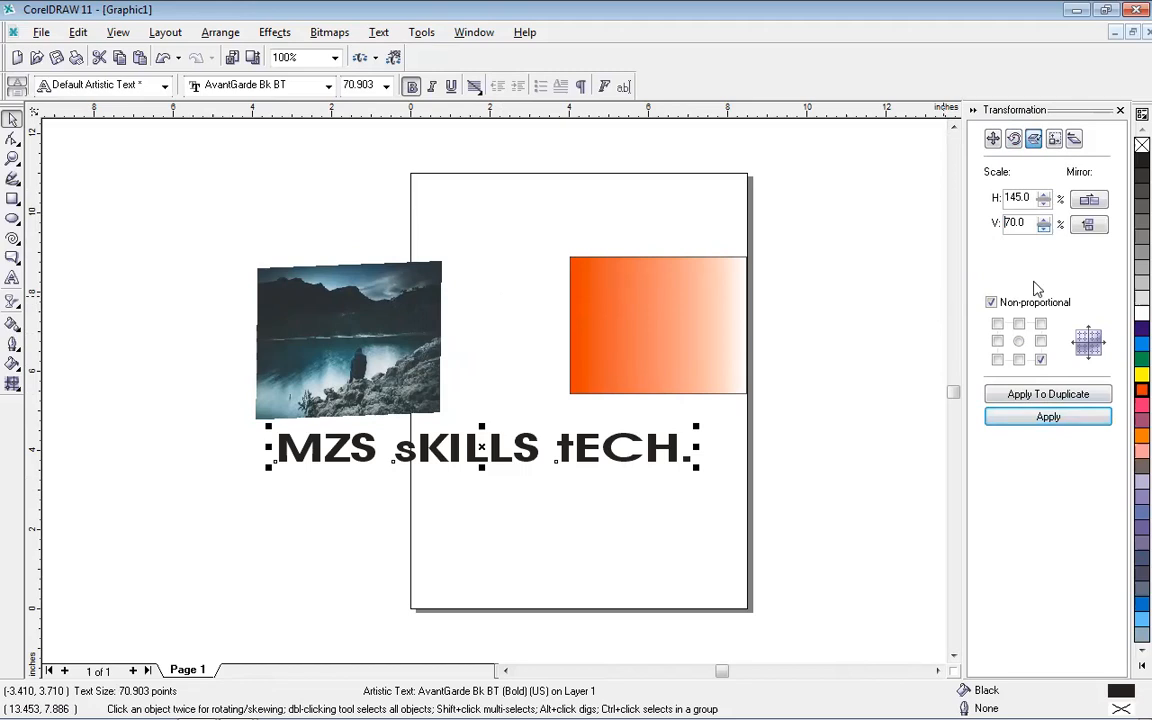
left_click(1046, 417)
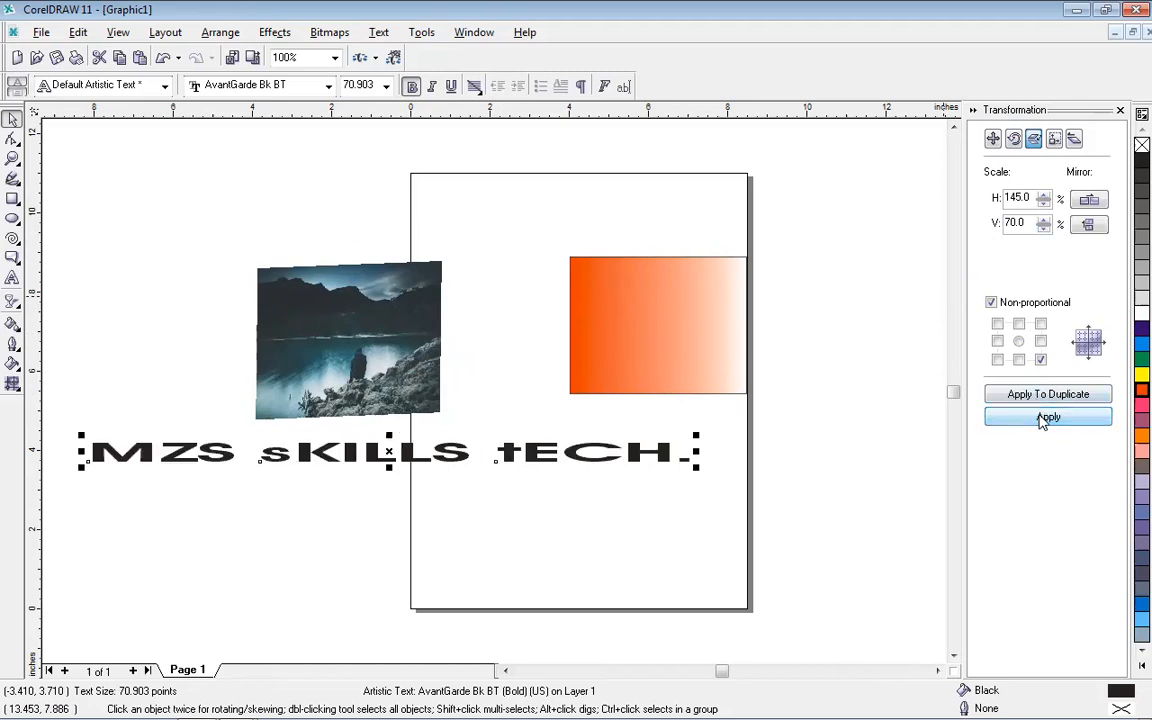
left_click(997, 324)
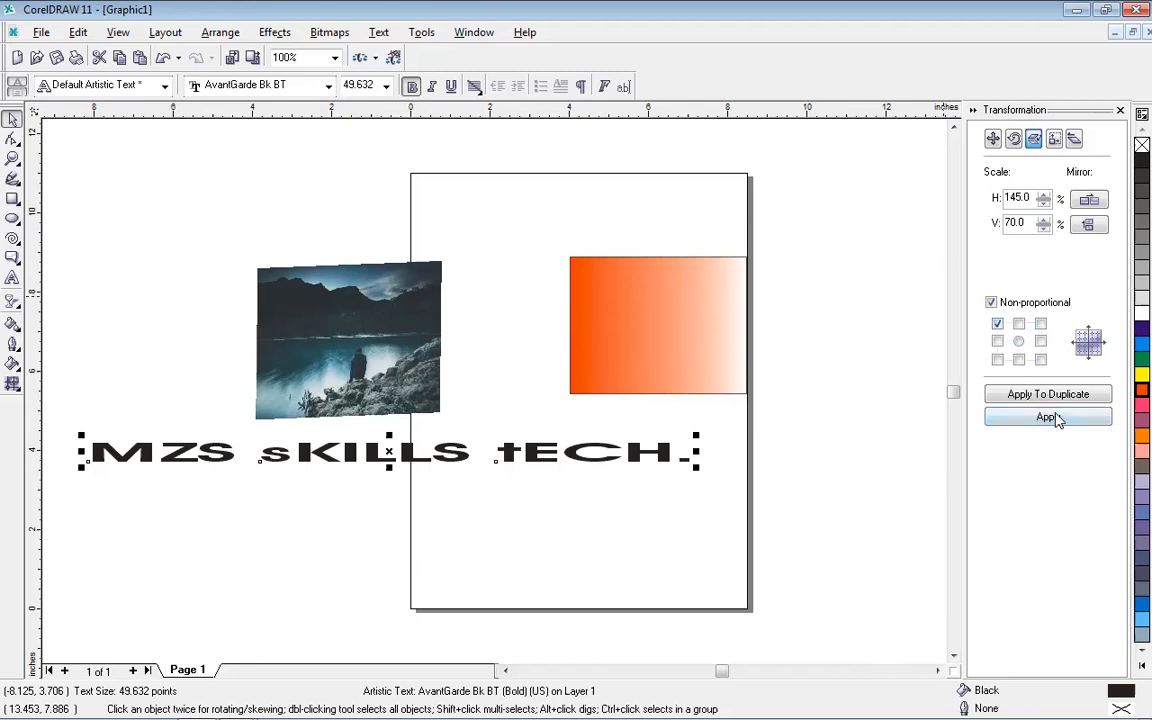
left_click(1046, 417)
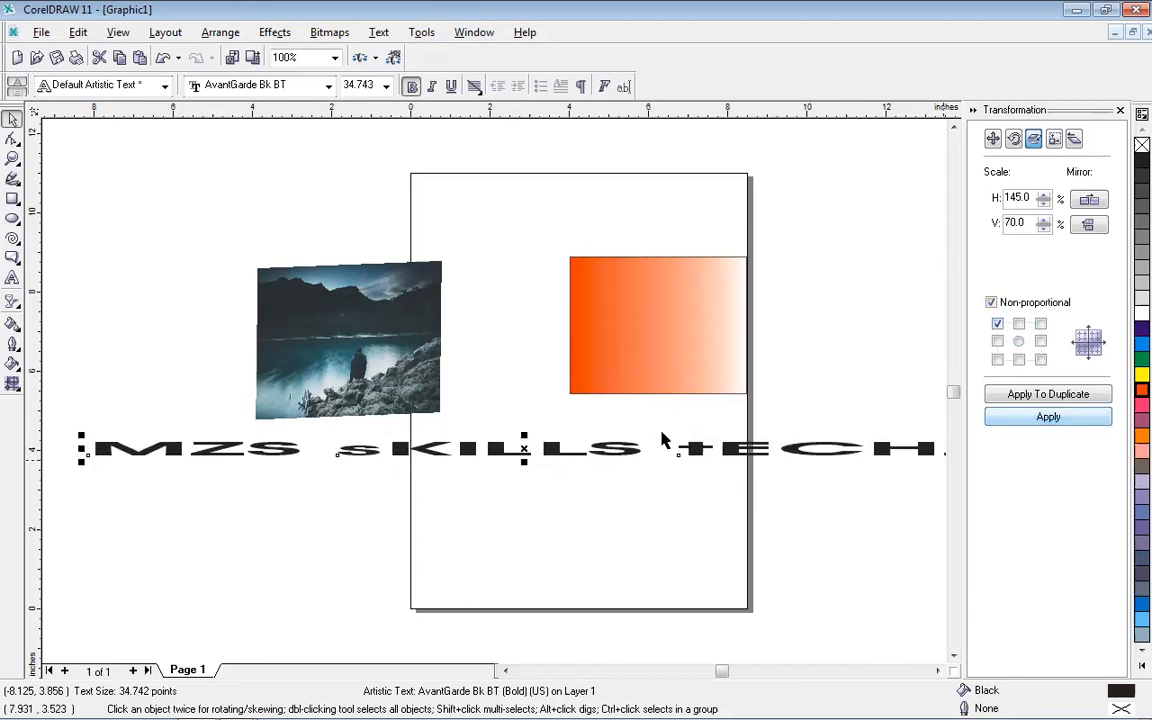
- Stretch the text vertically downward to a text size of about 230 points
left_click_drag(521, 462, 511, 546)
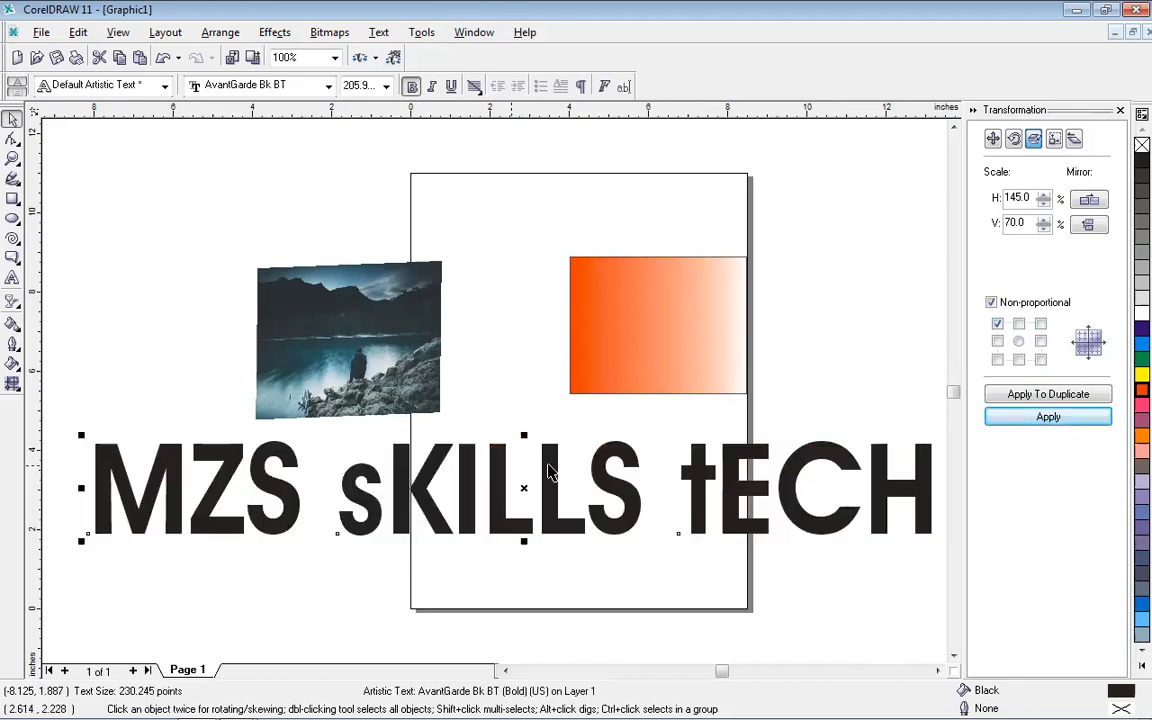
- Skew the text strongly sideways along its lower edge and skew it back upright
left_click(420, 505)
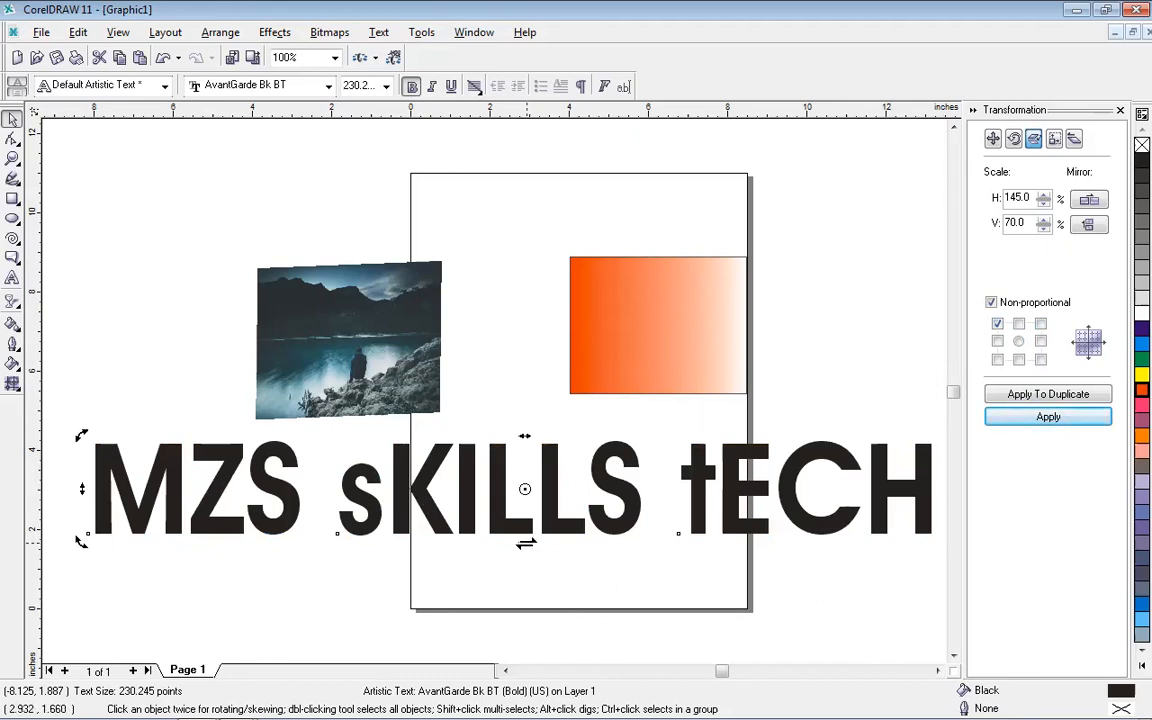
left_click_drag(525, 543, 386, 545)
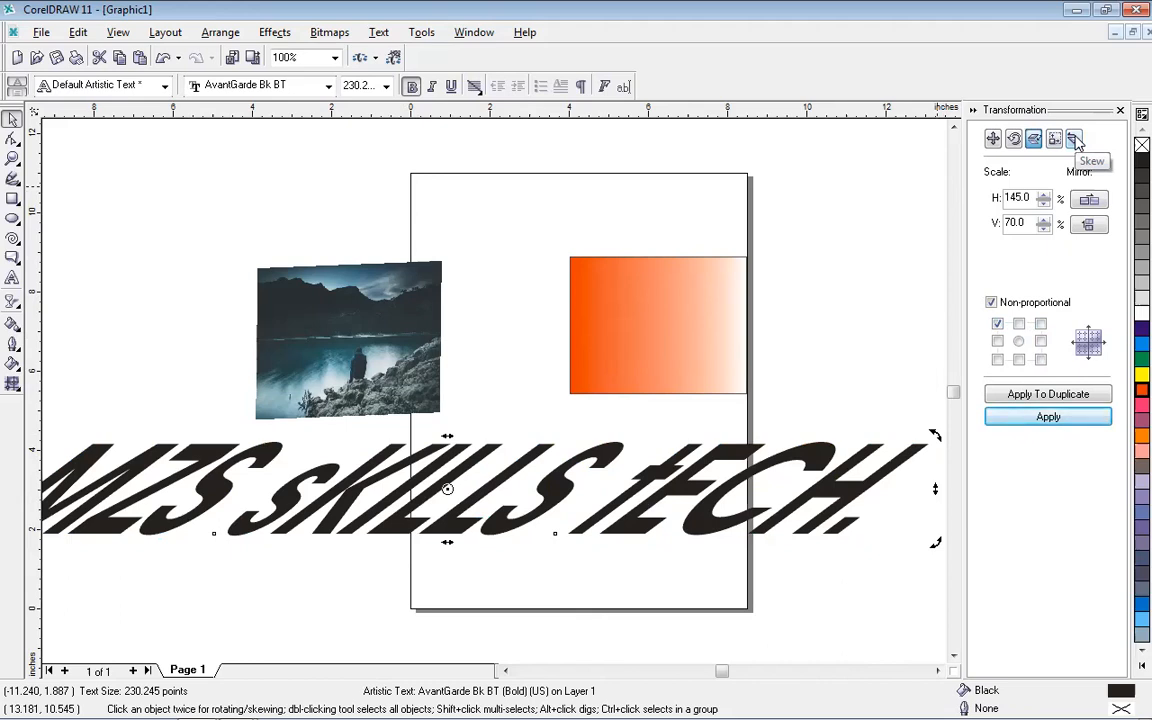
left_click_drag(447, 543, 590, 514)
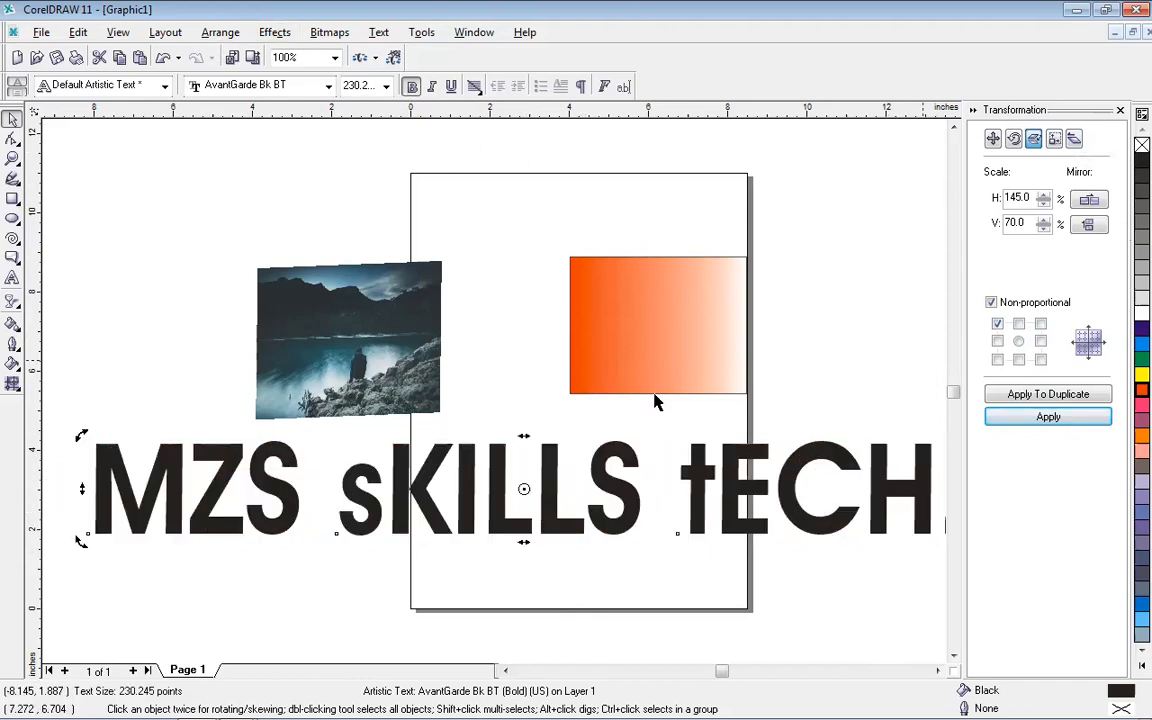
- Shrink the text proportionally to about 137 points and move it across the page below the photo and rectangle
left_click(510, 487)
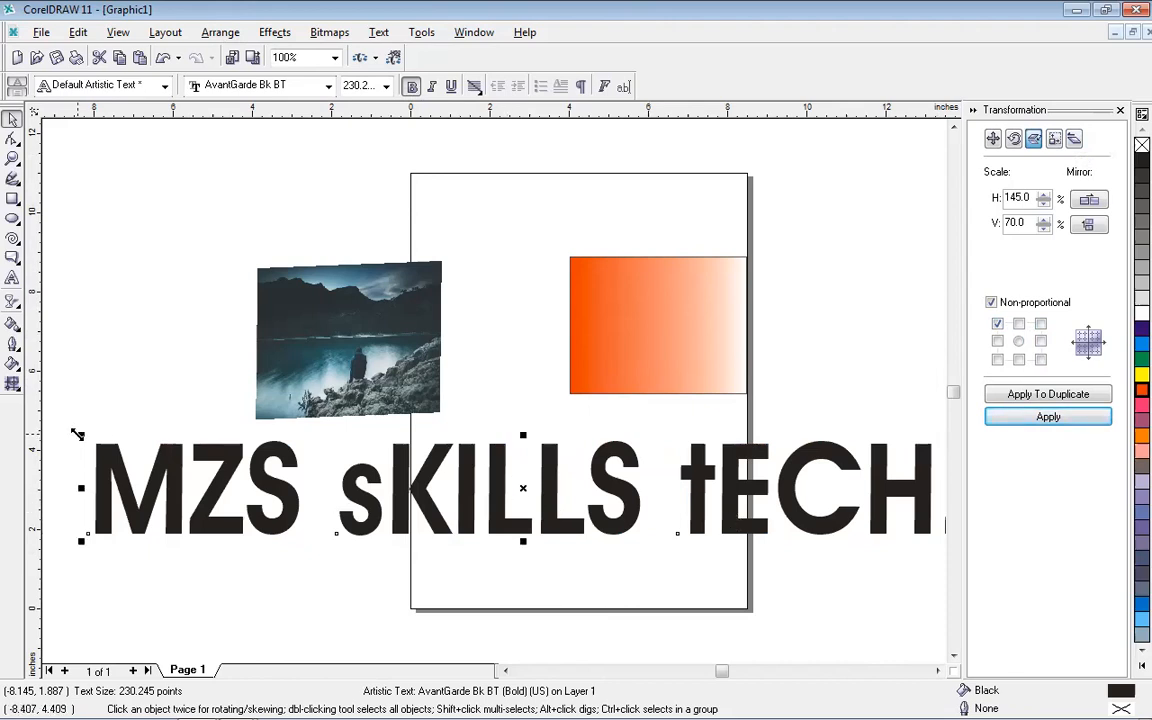
left_click_drag(78, 434, 283, 478)
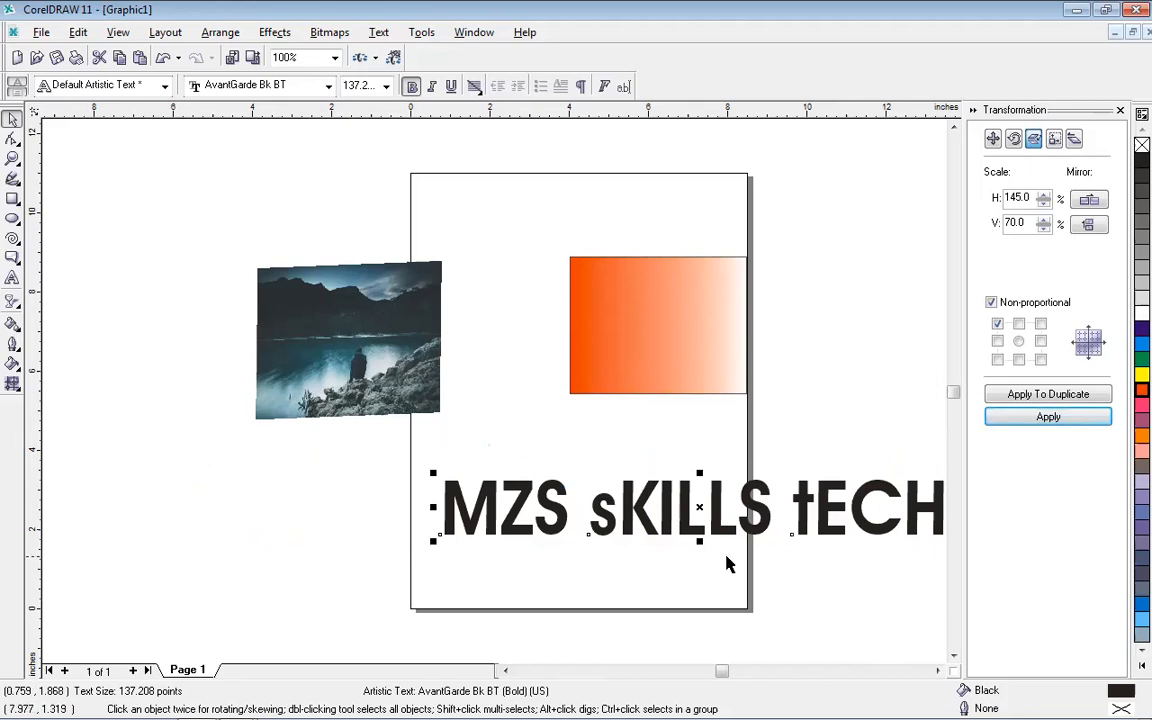
left_click_drag(701, 506, 505, 487)
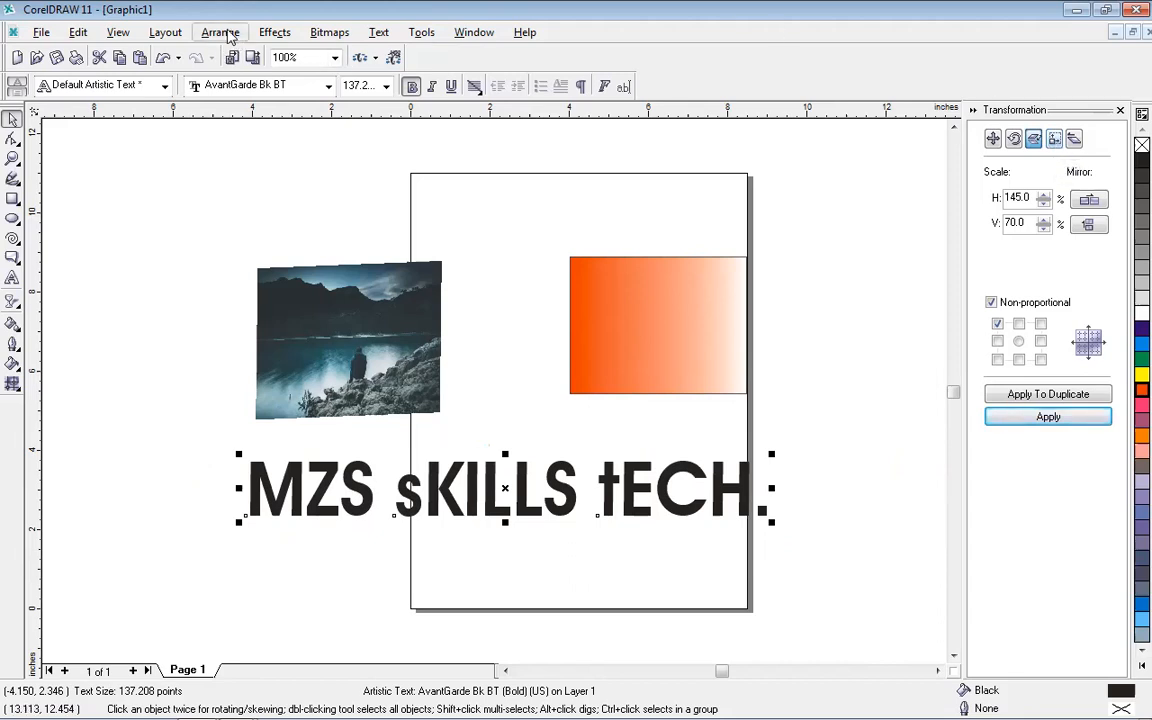
- Open the Size transformation settings and resize the photo freehand to about 4.44 by 3.69 inches
left_click(1054, 140)
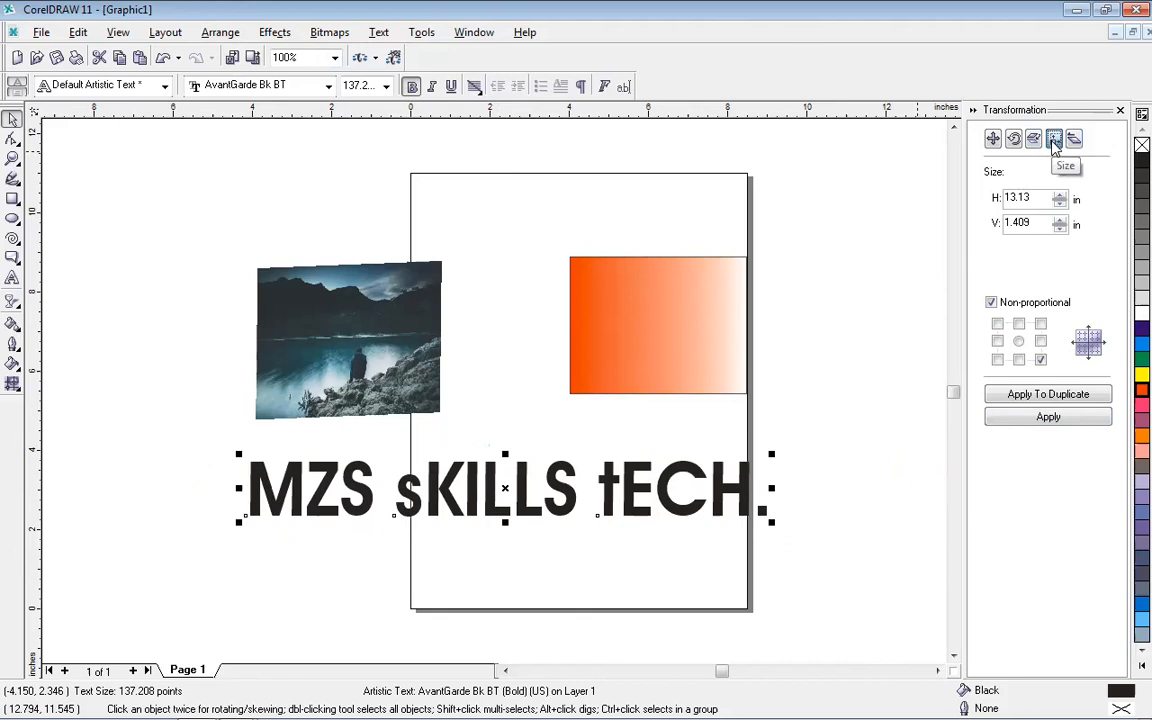
left_click(343, 318)
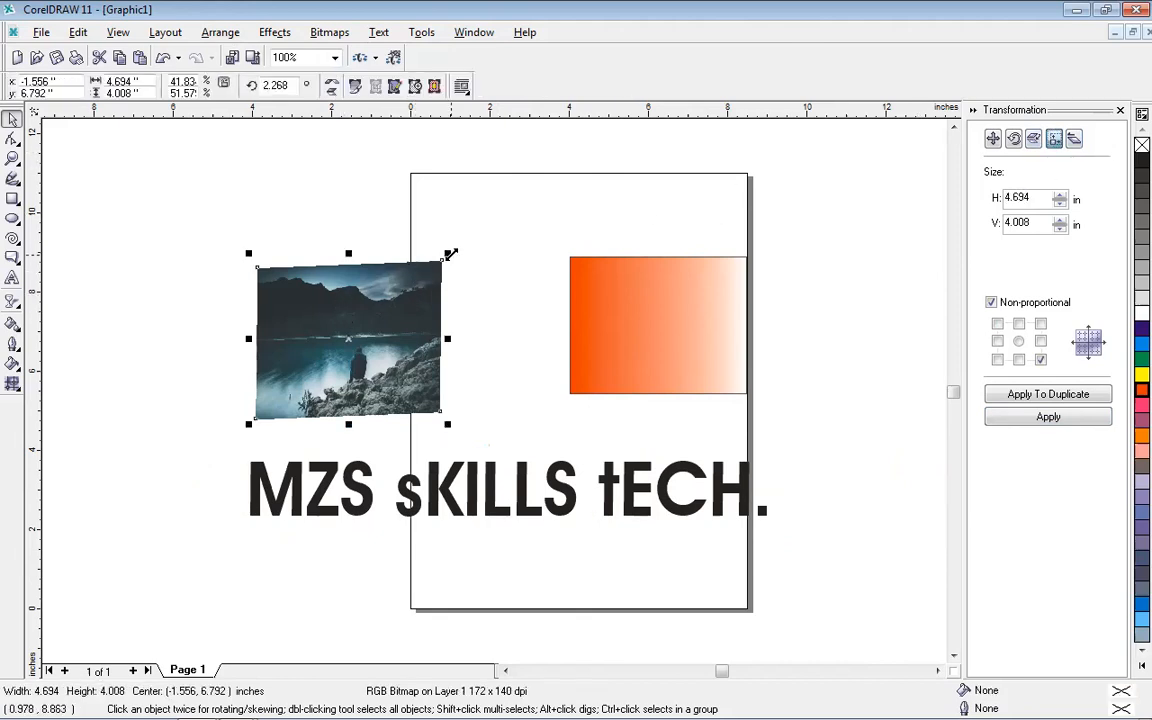
left_click_drag(451, 255, 386, 309)
left_click_drag(386, 366, 433, 366)
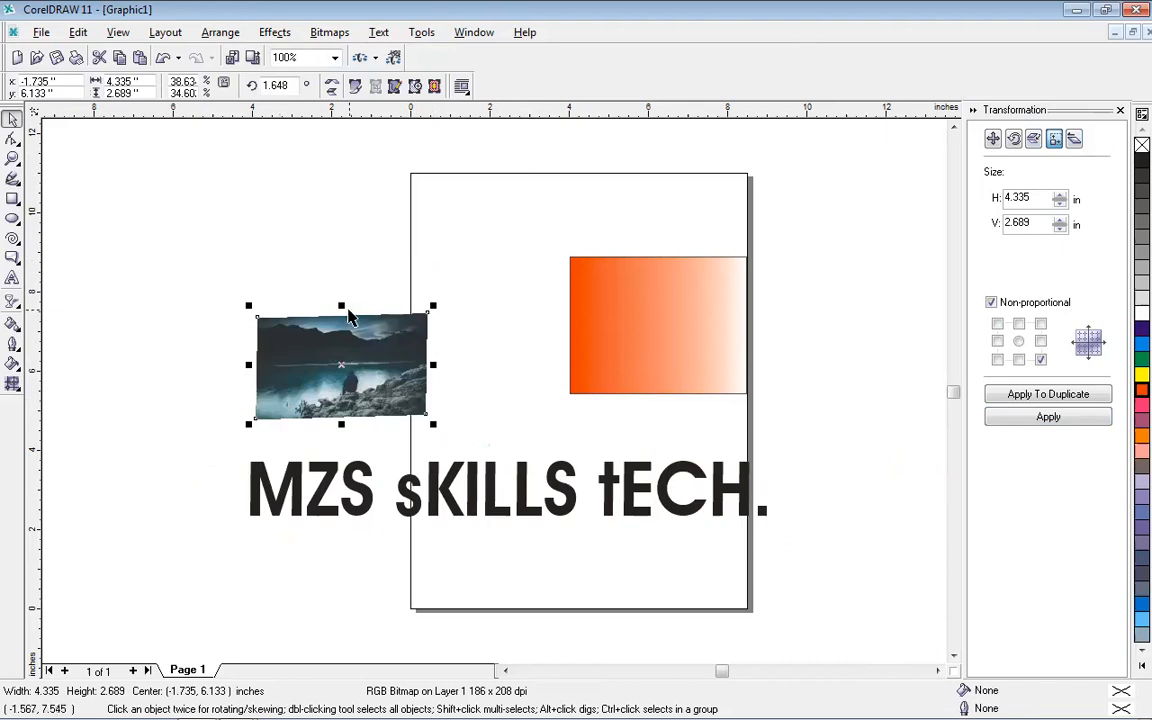
left_click_drag(341, 306, 335, 262)
left_click(336, 312)
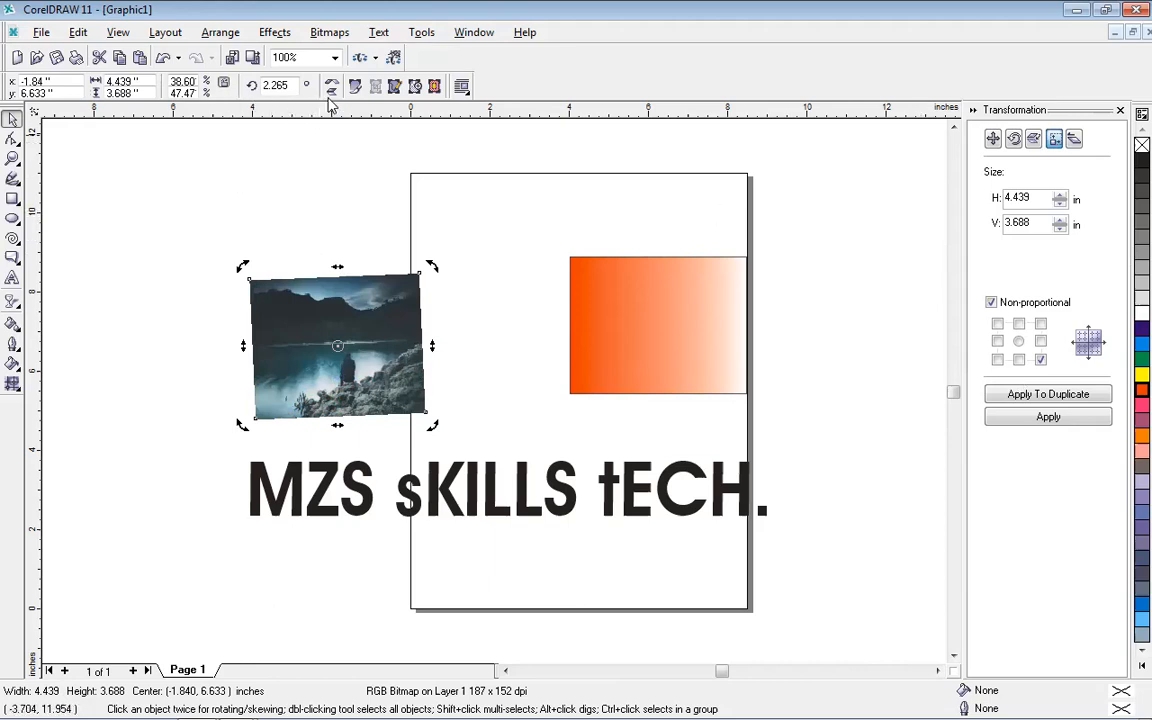
- Enlarge the photo to about 7.92 inches wide and 5.87 inches high
left_click(370, 357)
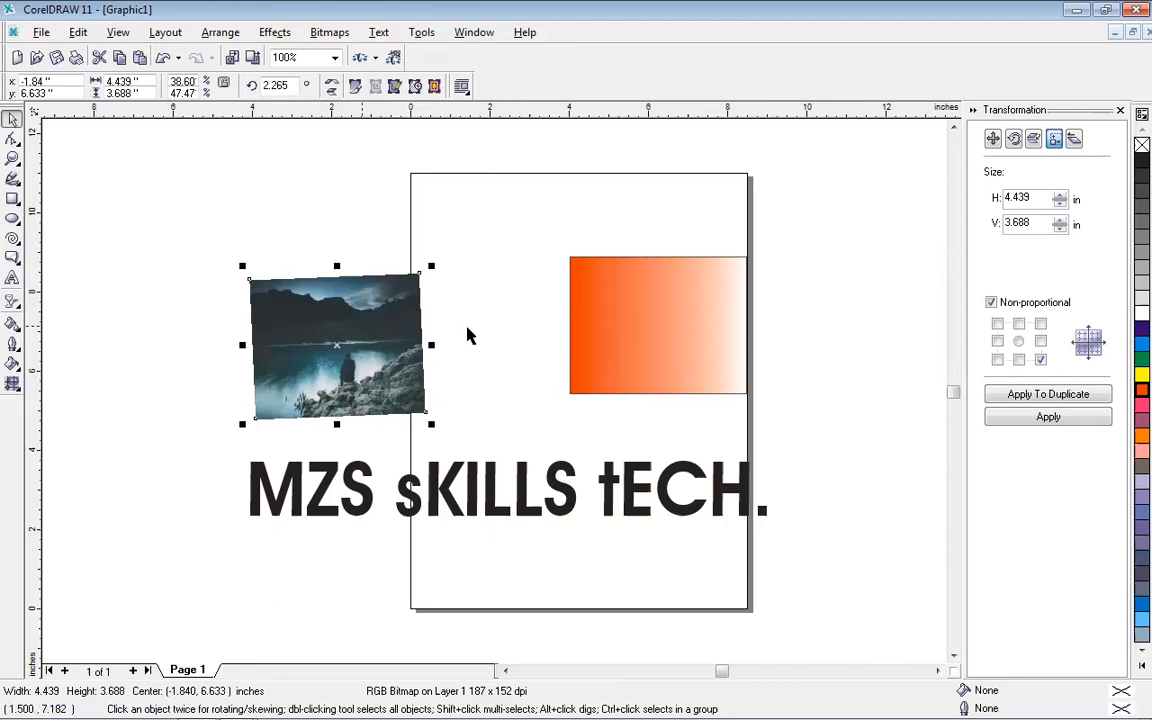
left_click_drag(431, 345, 572, 356)
left_click_drag(405, 266, 405, 182)
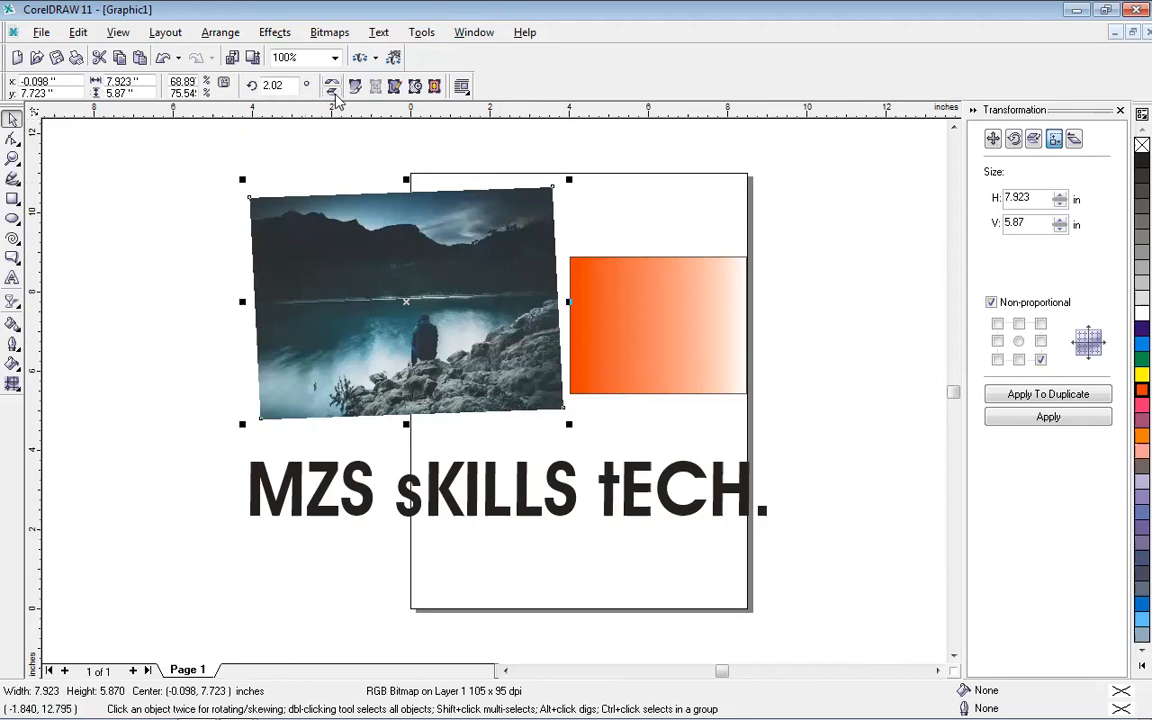
- Mirror the photo vertically and squash its height to about 2.21 inches
left_click(333, 91)
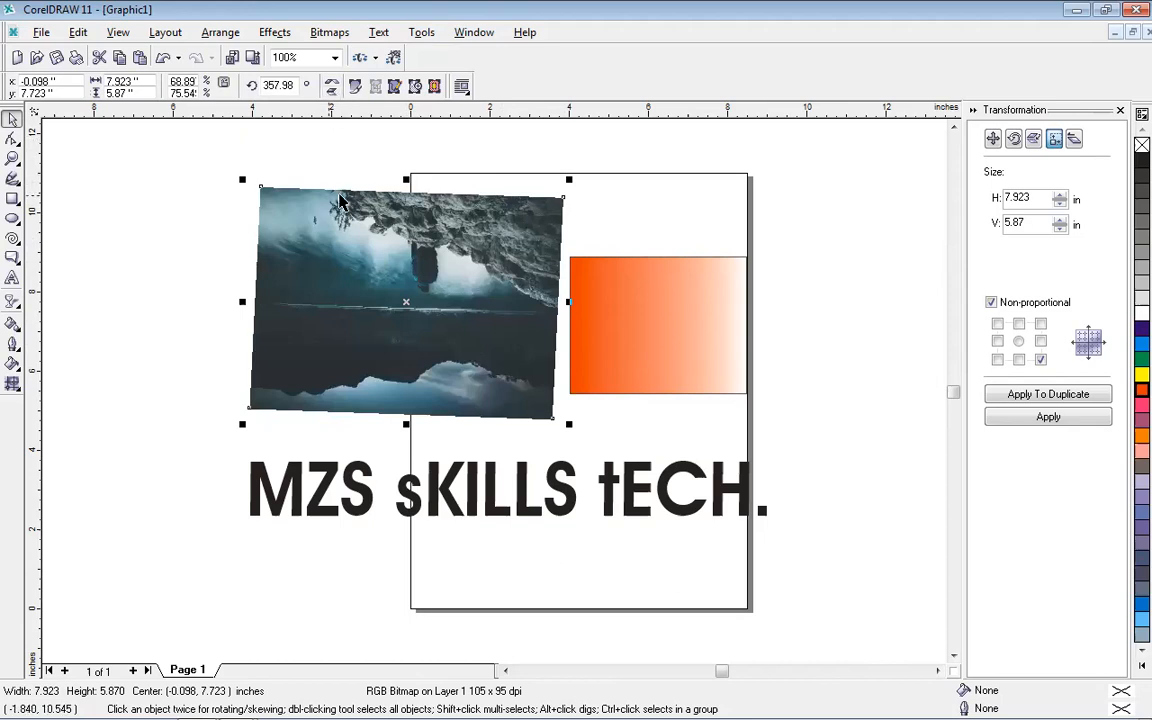
left_click_drag(406, 178, 386, 330)
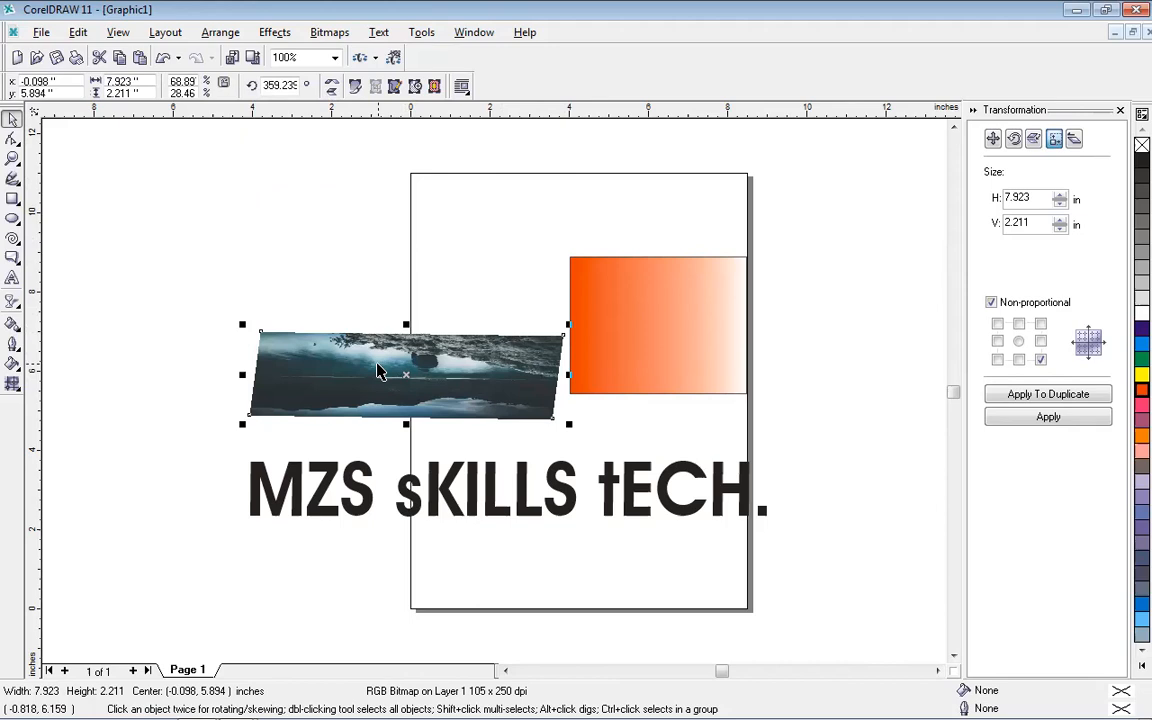
left_click(229, 34)
mouse_move(276, 66)
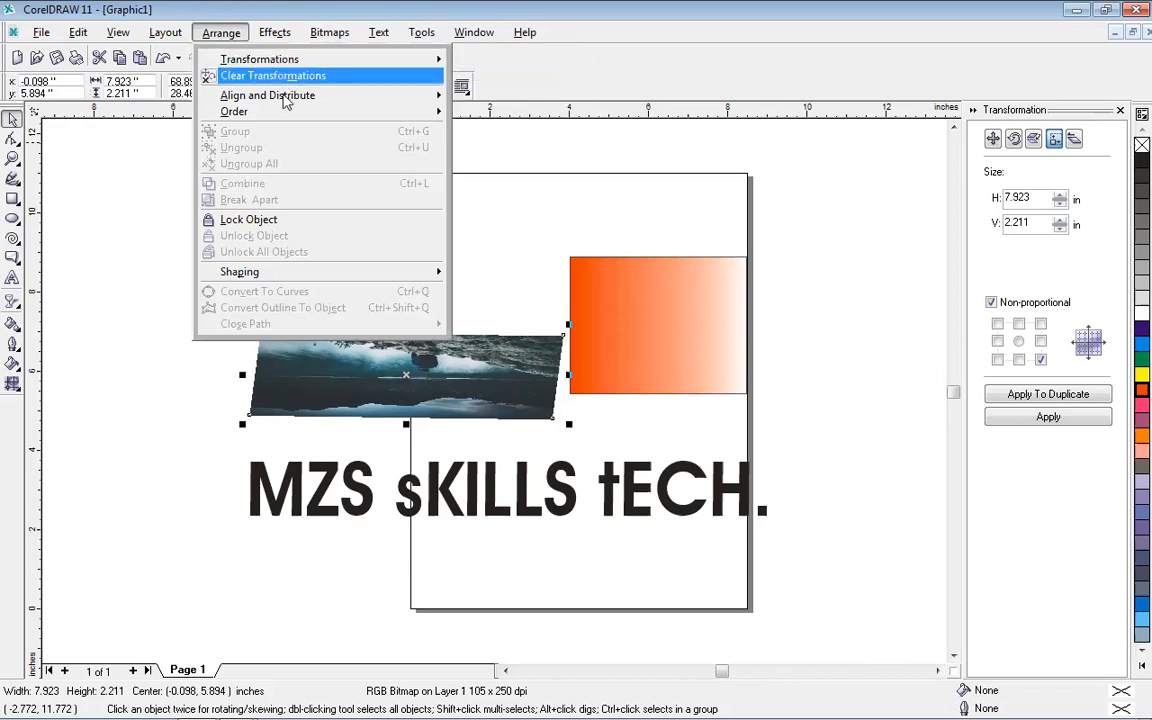
mouse_move(286, 100)
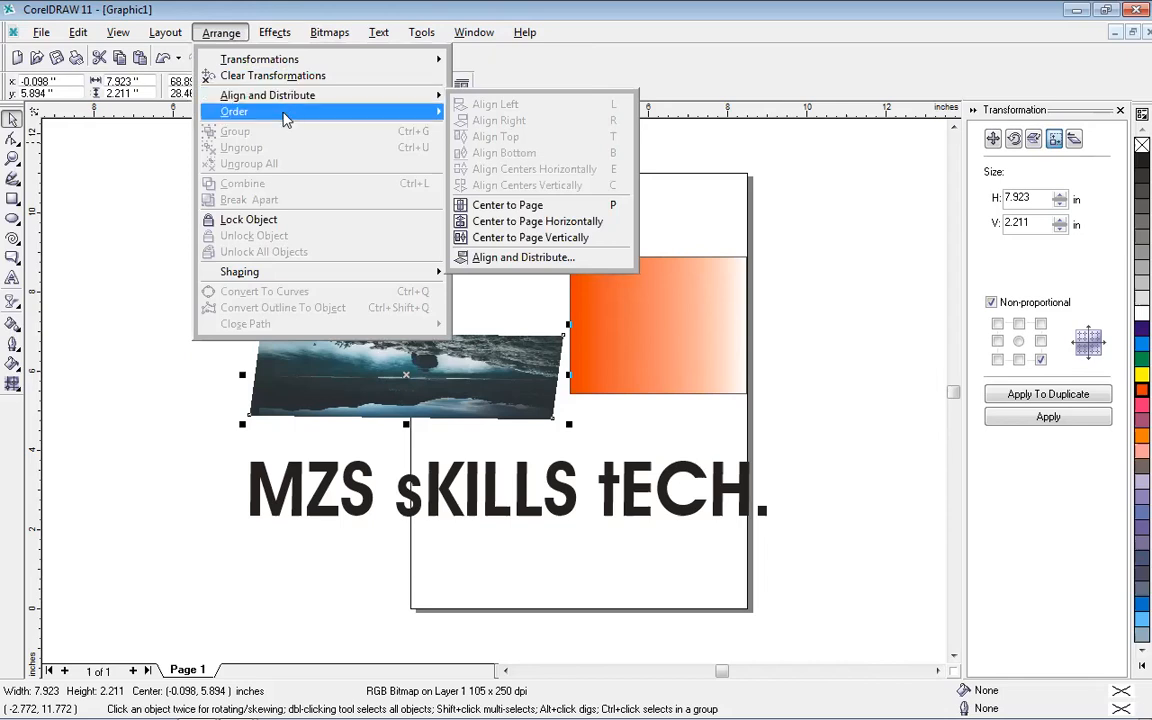
left_click(368, 403)
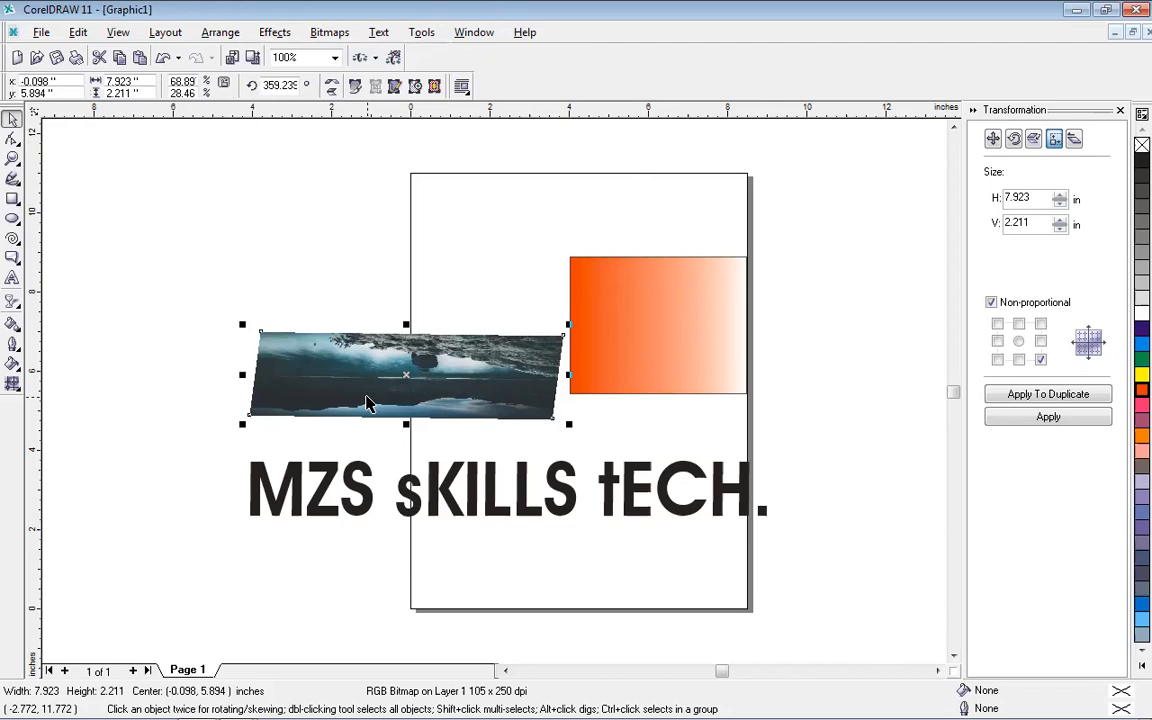
- Duplicate the flattened photo with the Size transformation and move the copy just above the original, to about 8.19 inches vertically
left_click(1043, 394)
left_click(1043, 394)
left_click(1043, 394)
left_click(1043, 394)
left_click(1043, 394)
left_click(1043, 394)
left_click(1043, 394)
left_click(1043, 394)
key("Down")
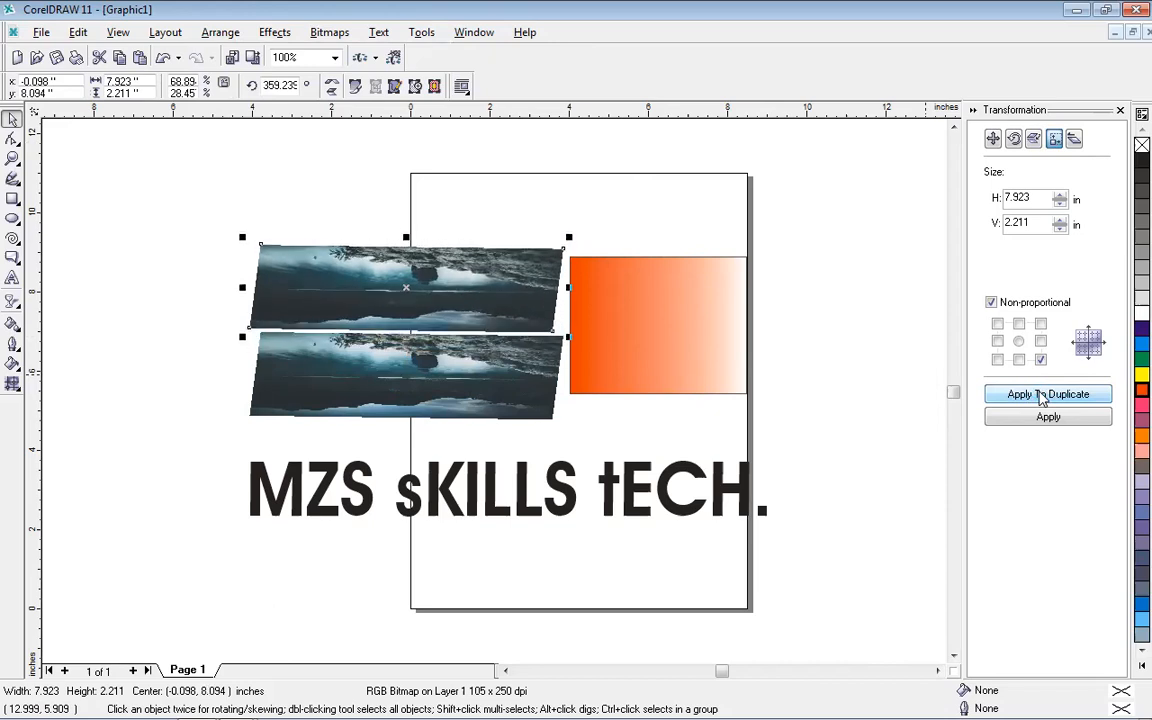
left_click(1043, 394)
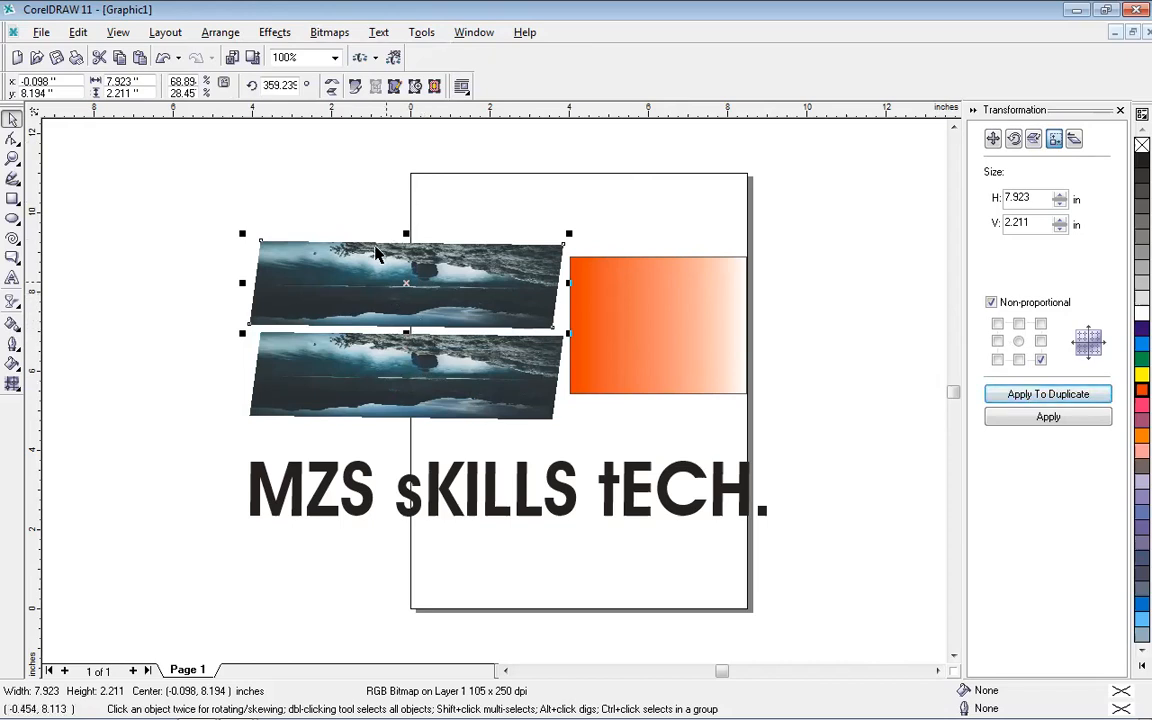
- Mirror the upper copy of the photo vertically so that it is upright above the upside-down original
left_click(333, 86)
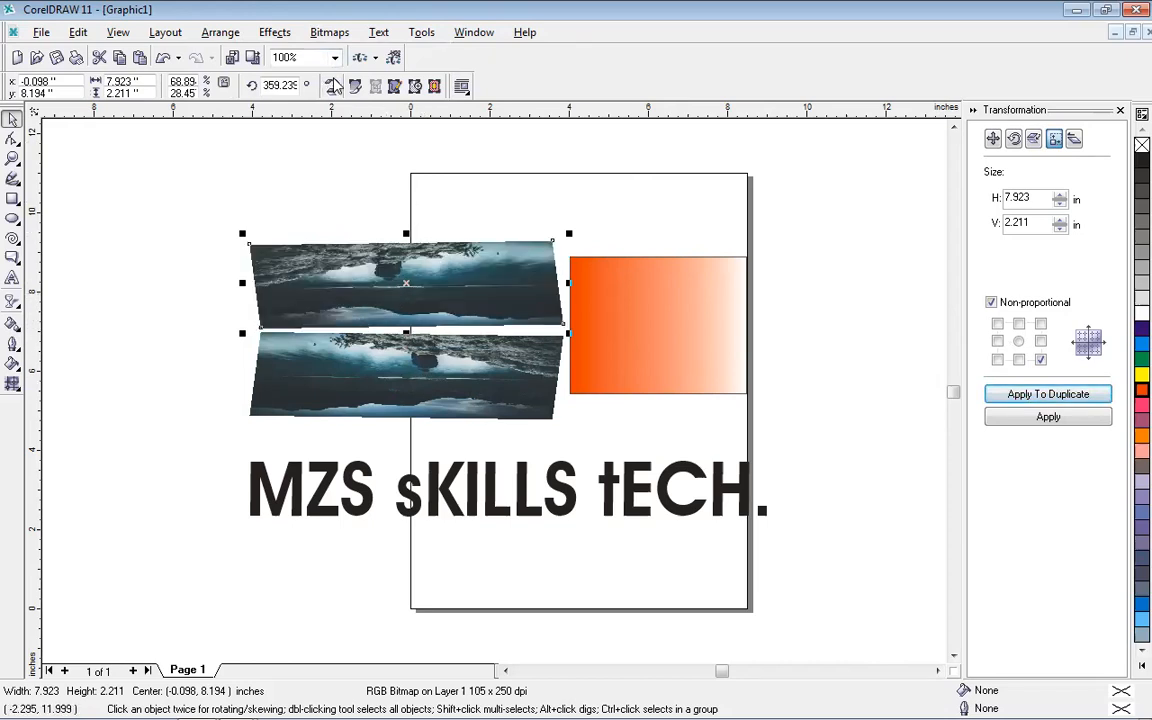
left_click(334, 88)
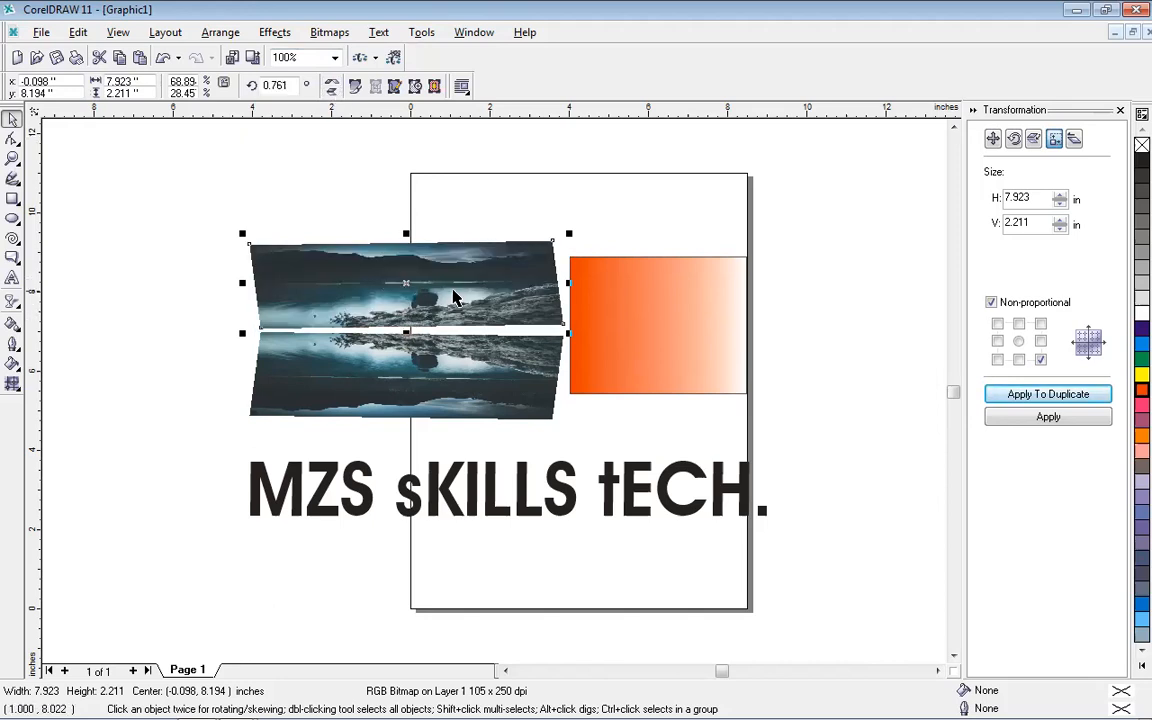
- Stretch the upper copy upward and the lower photo downward to about 6.2 inches high
left_click(450, 296)
left_click(424, 252)
left_click_drag(406, 236, 411, 132)
left_click(404, 378)
left_click_drag(406, 424, 405, 585)
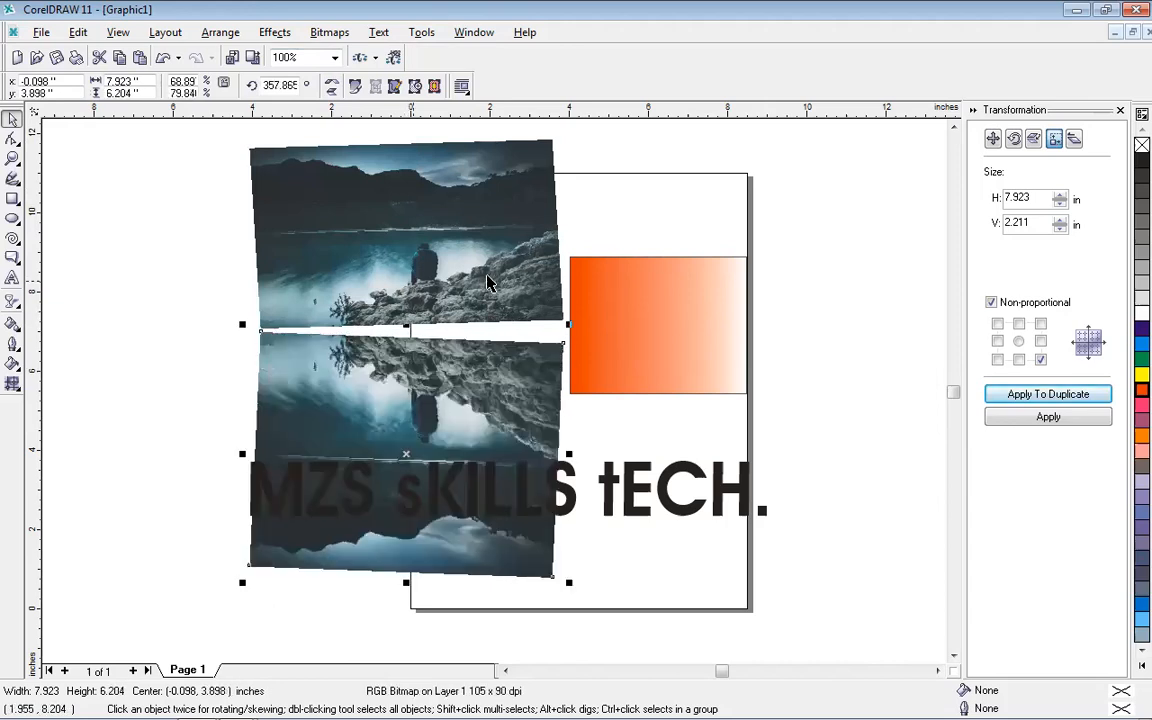
- Nudge the upright upper copy of the photo down about 0.6 inches so it meets the upside-down photo
left_click(490, 282)
left_click(490, 282)
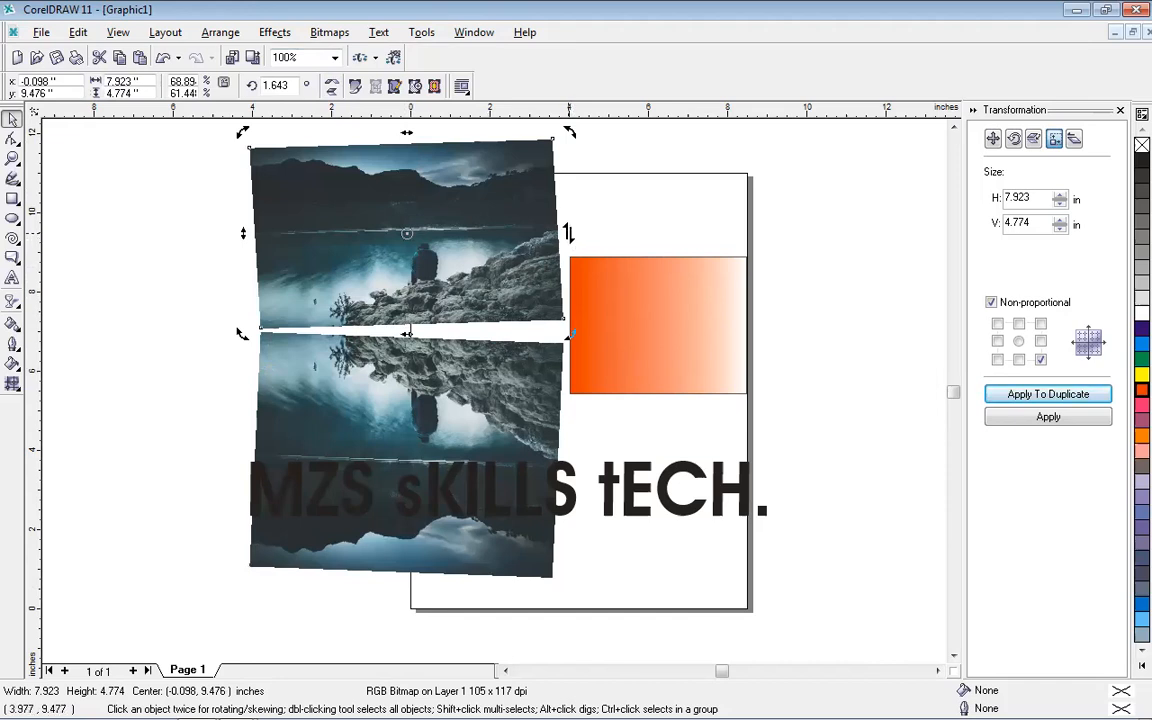
key("Down")
key("Down")
key("Down")
key("Down")
key("Down")
key("Down")
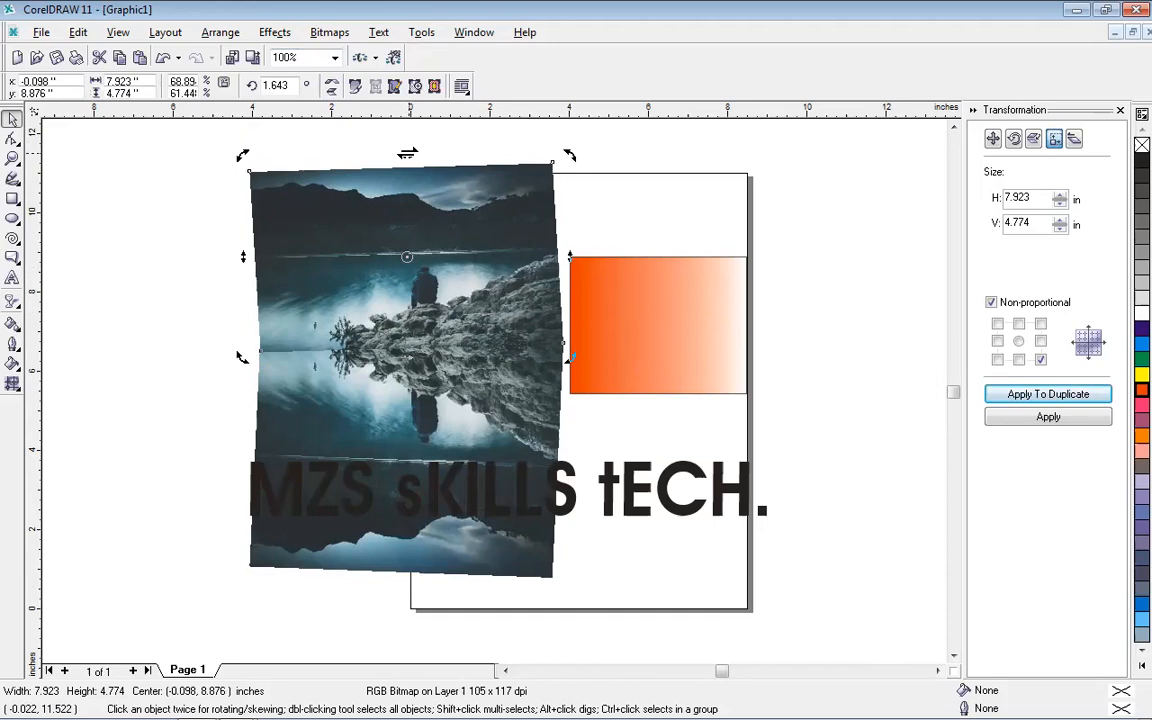
- Delete both the upper photo copy and the upside-down photo beneath it
key("Delete")
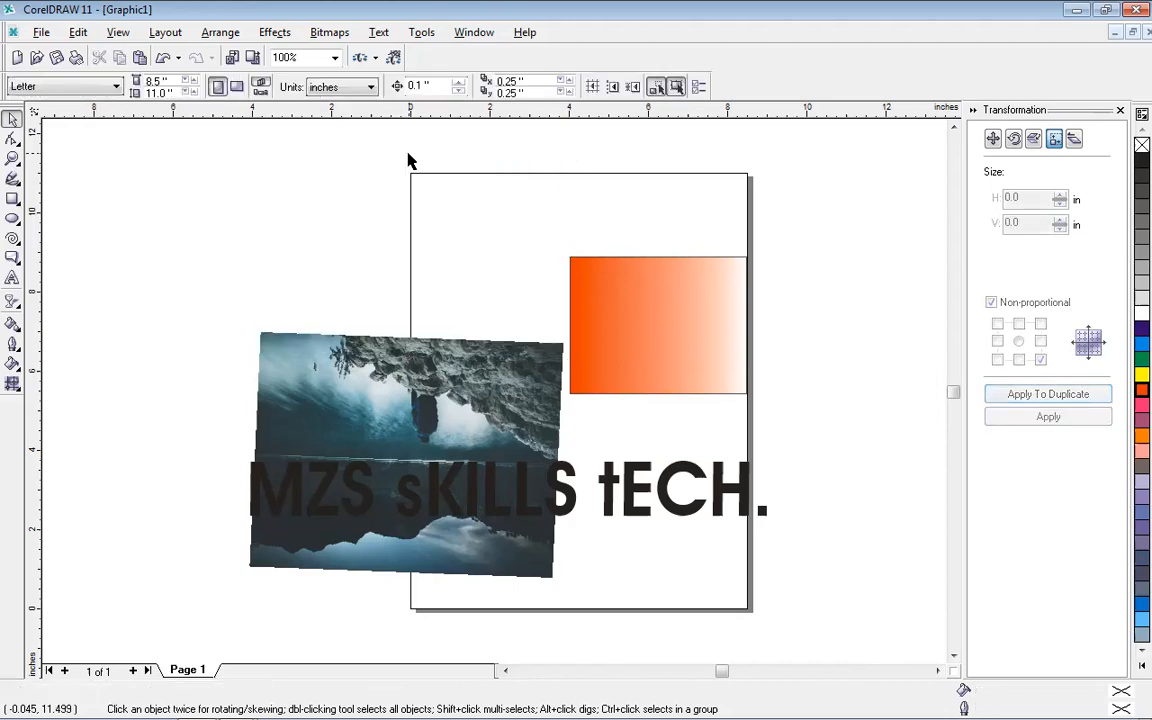
left_click(365, 435)
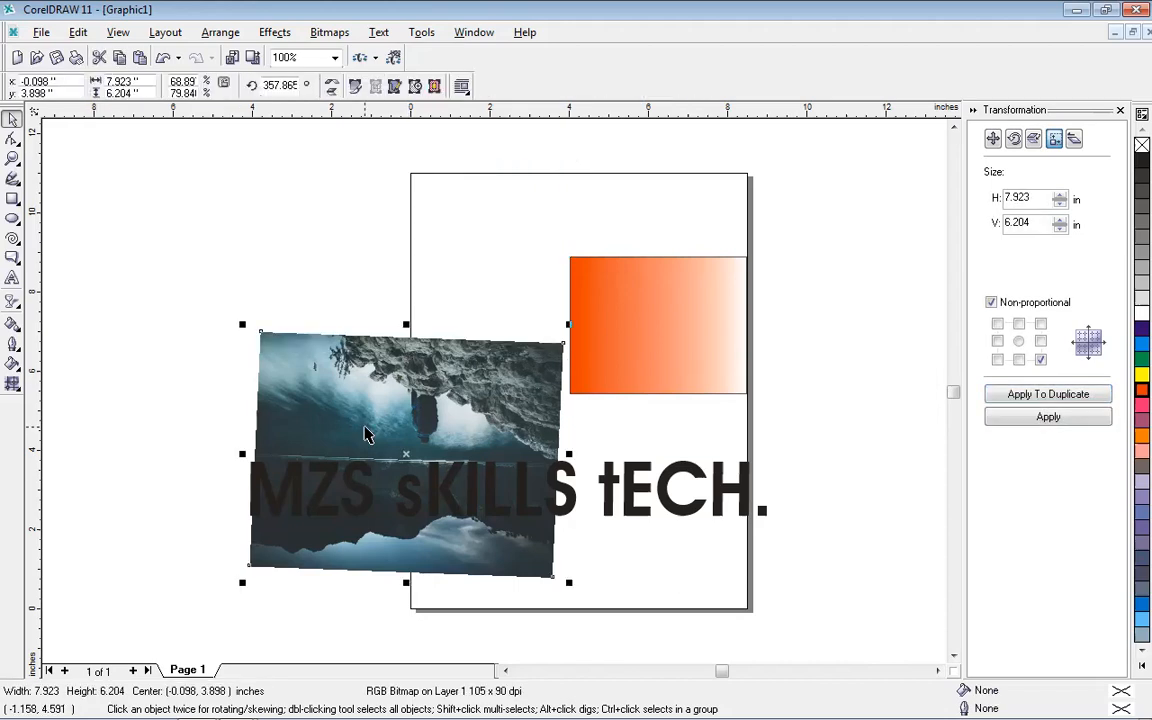
left_click(621, 330)
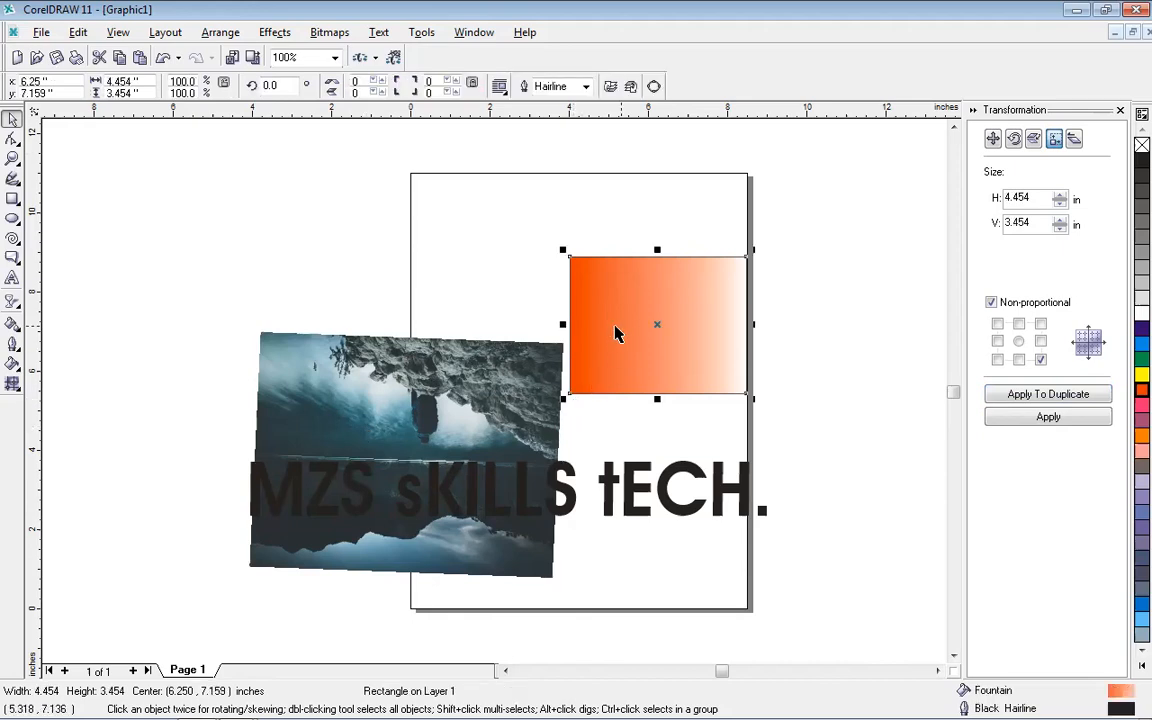
left_click(400, 355)
key("Delete")
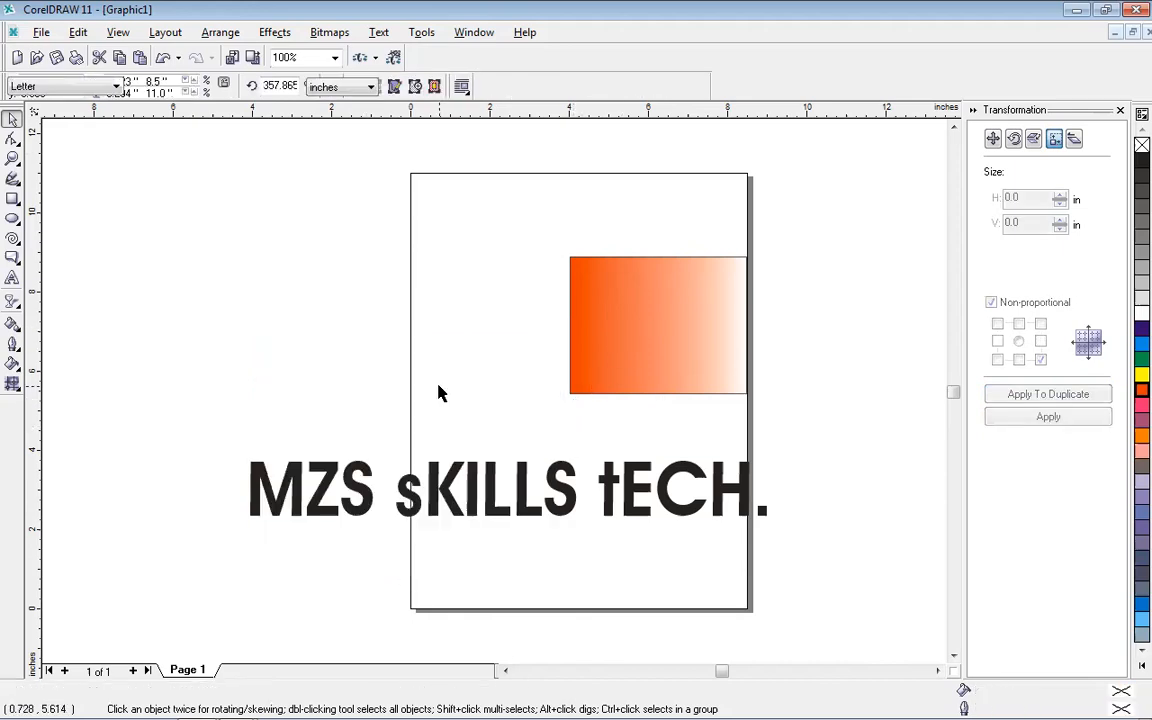
- Mirror the gradient rectangle horizontally and move its centre to about 3.0, 7.8 inches
left_click(648, 311)
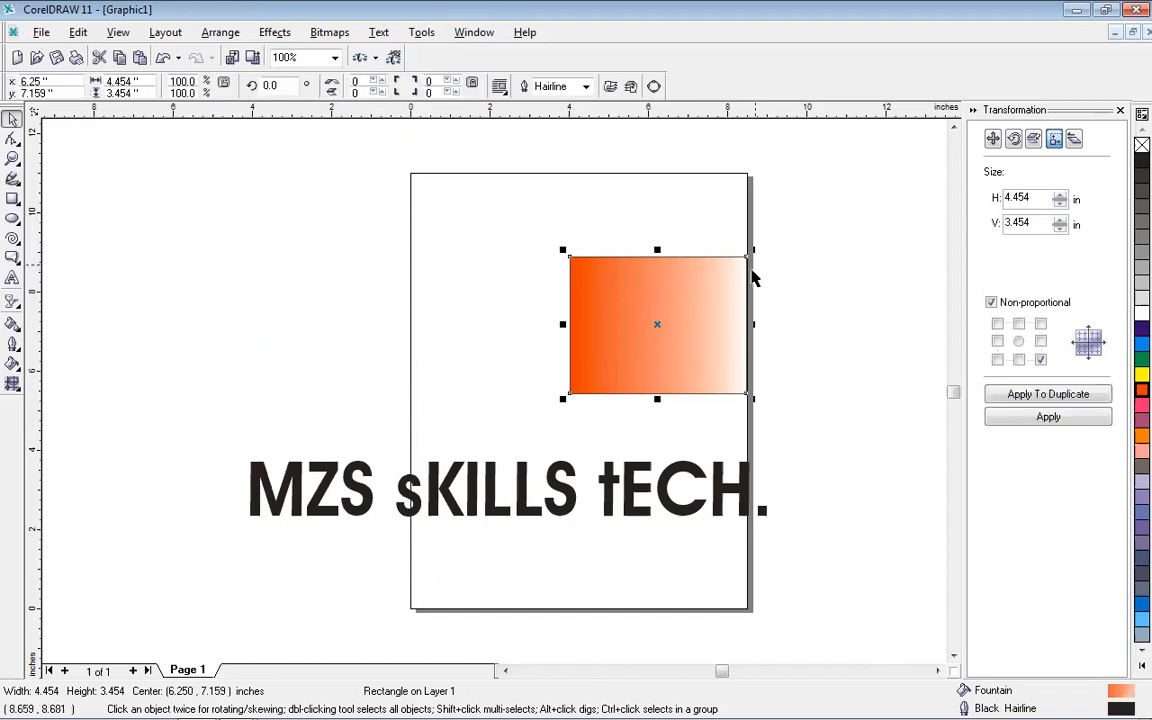
left_click(332, 82)
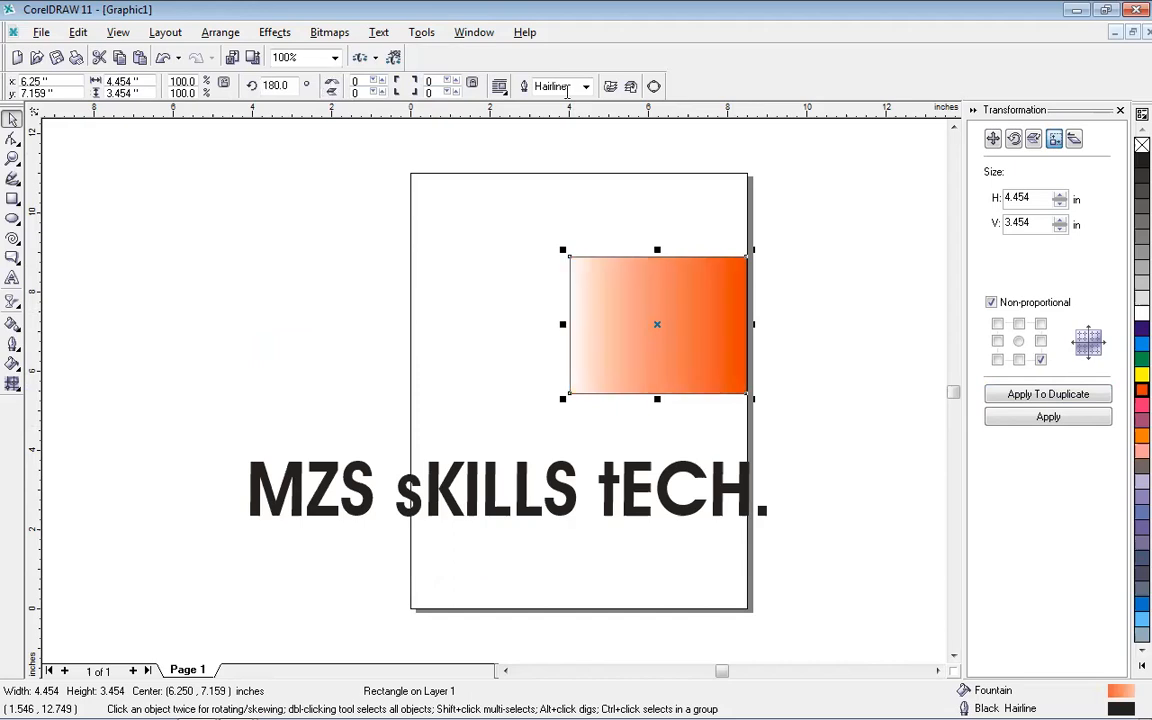
key("F10")
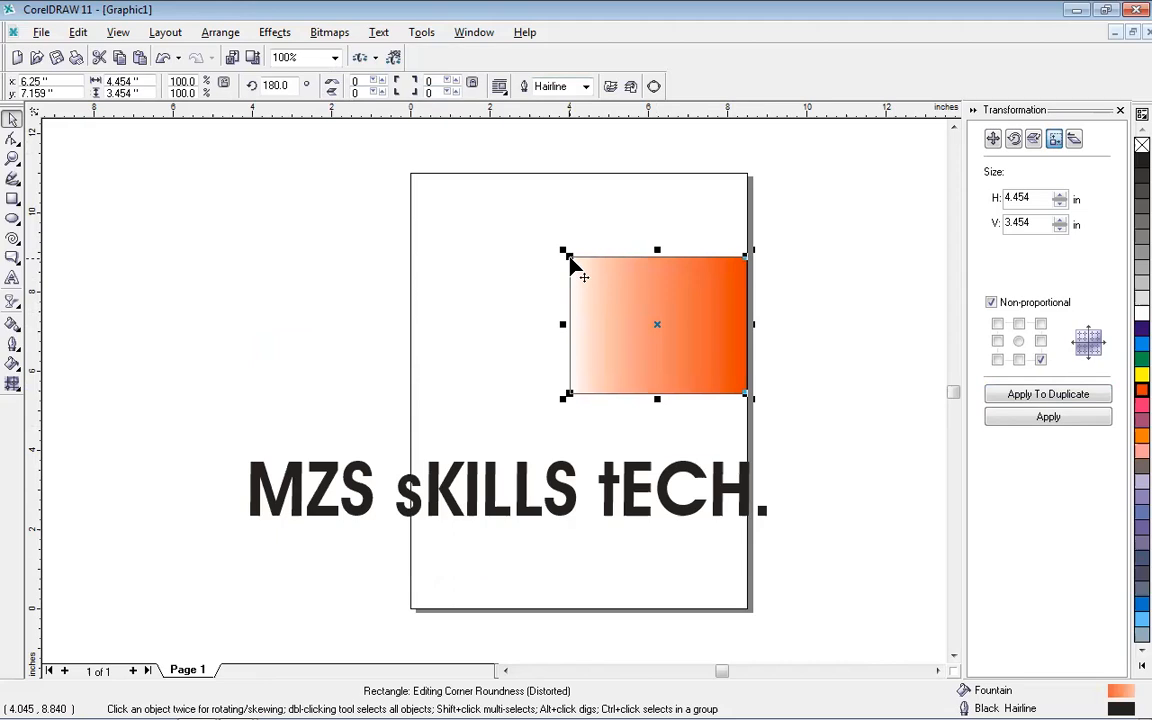
key("space")
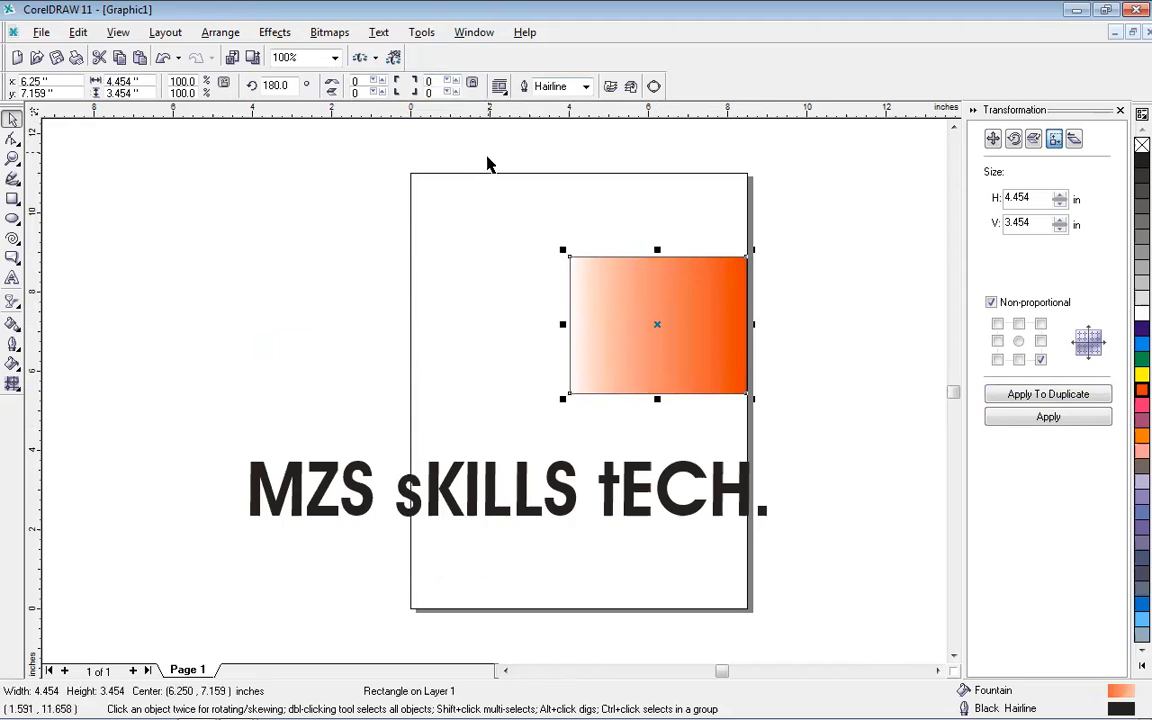
left_click(604, 327)
left_click(604, 327)
left_click_drag(604, 327, 474, 300)
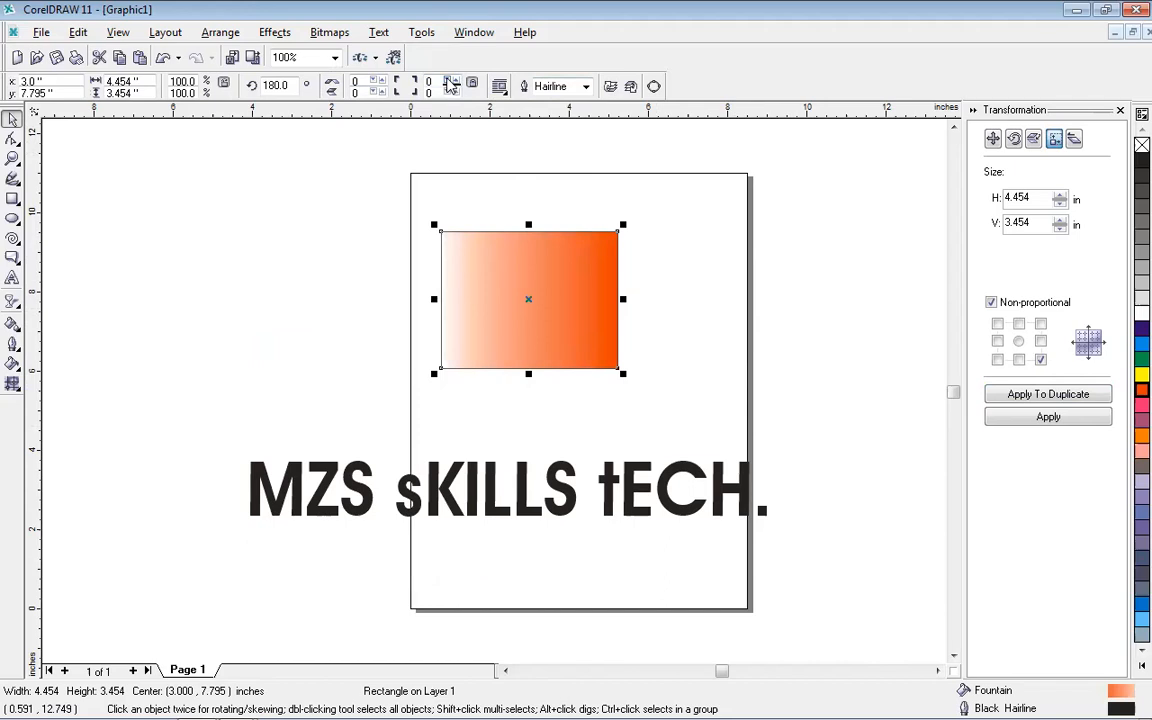
- Round all four corners of the gradient rectangle together to a roundness of 26
left_click(456, 80)
left_click(456, 80)
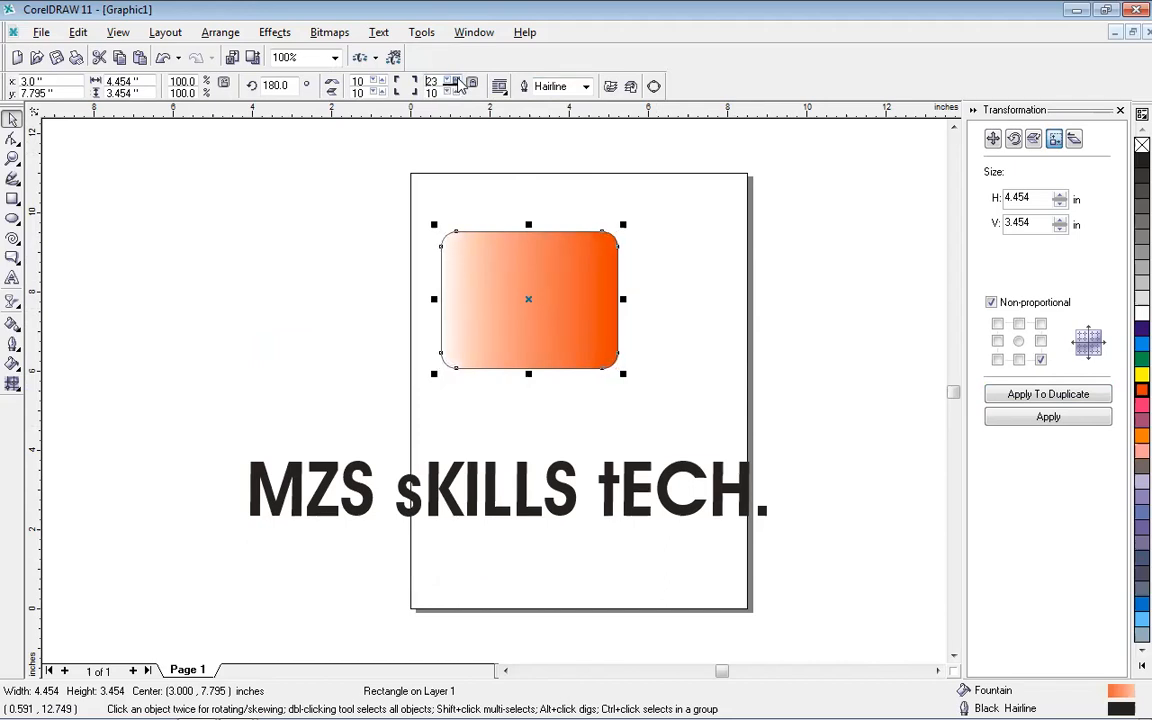
left_click(456, 80)
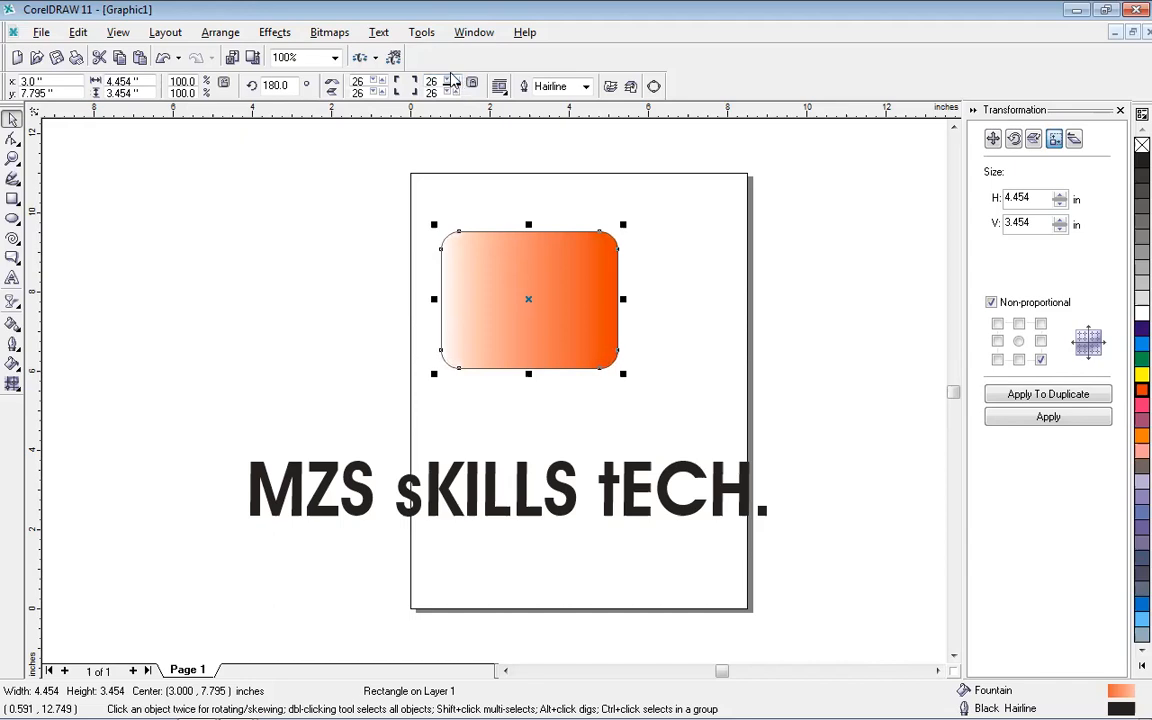
- Square the rectangle's corners again, unlock the linked corner roundness and round only the upper-right corner to 27
left_click(475, 291)
left_click(474, 292)
left_click_drag(459, 231, 422, 212)
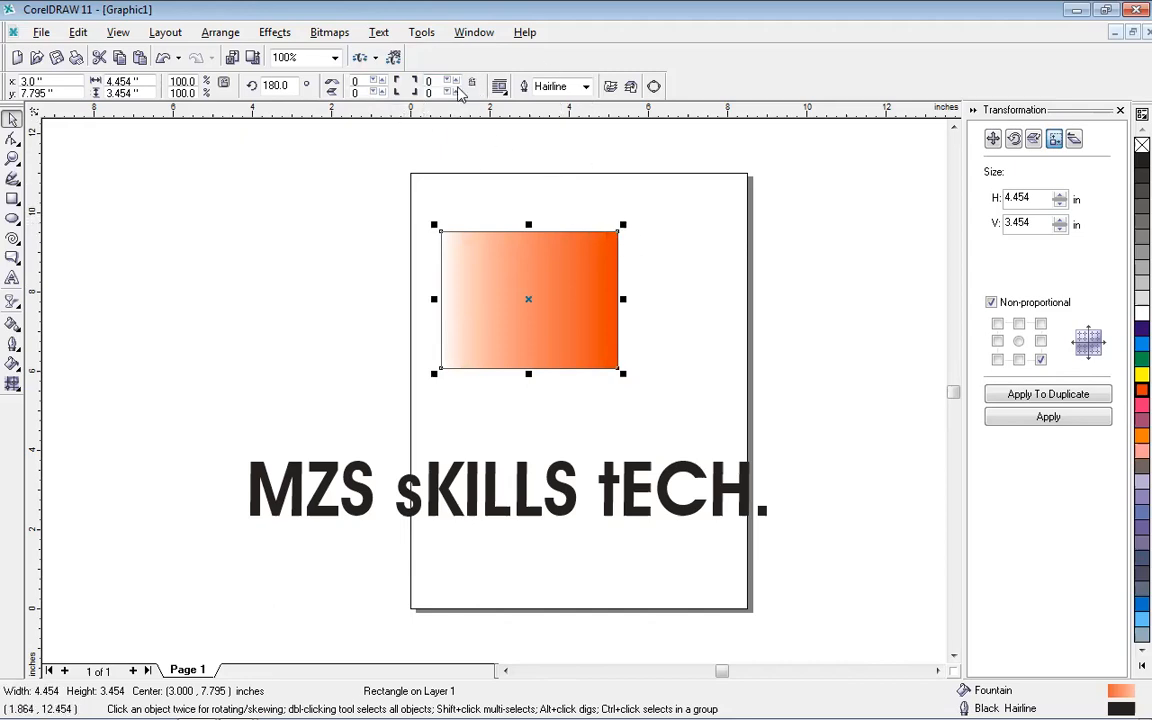
left_click(454, 79)
left_click(454, 80)
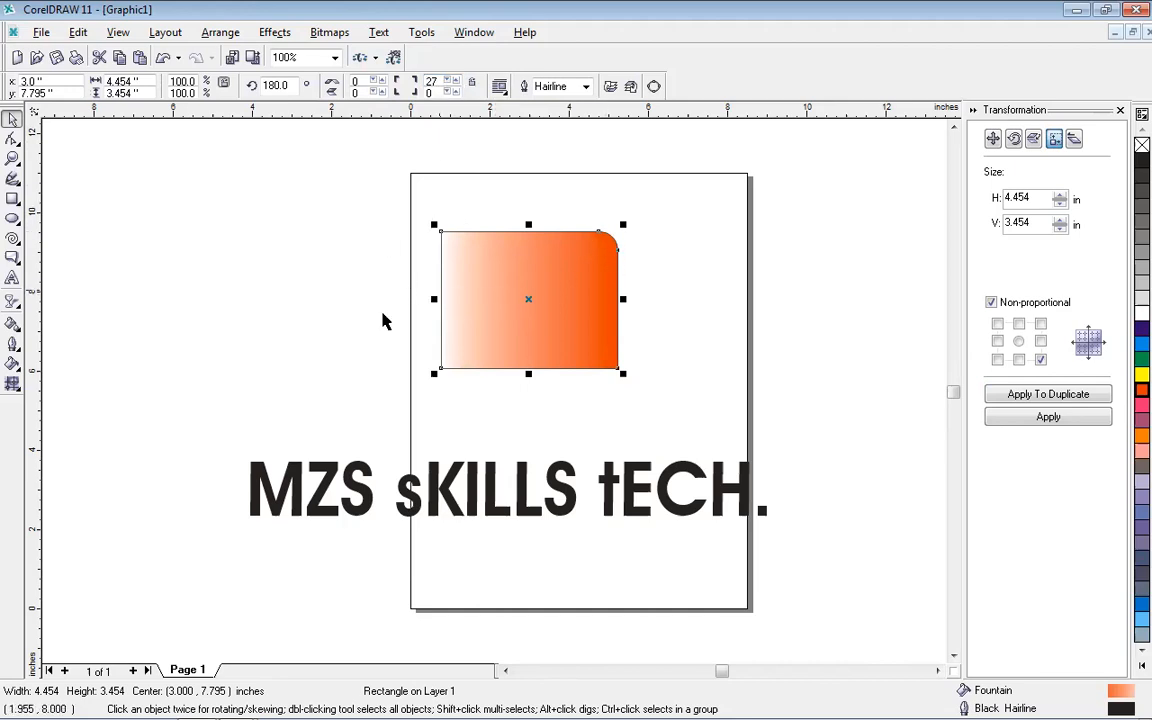
- Clear the transformations applied to the gradient rectangle
left_click(285, 490)
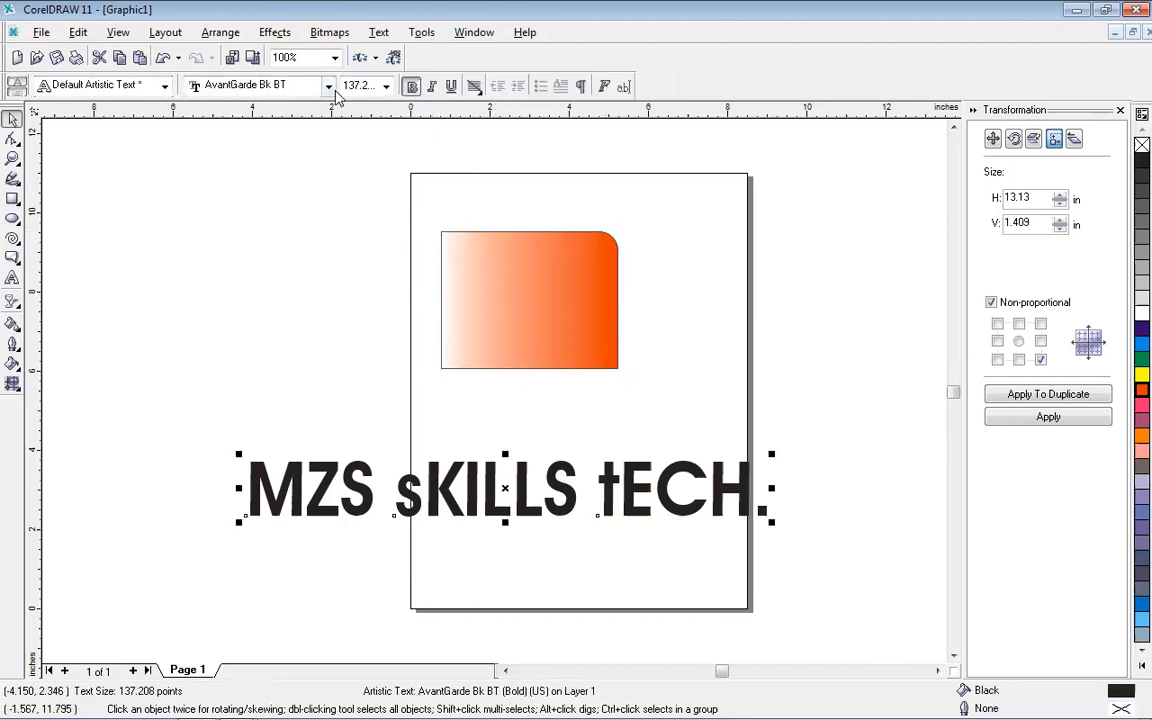
left_click(222, 33)
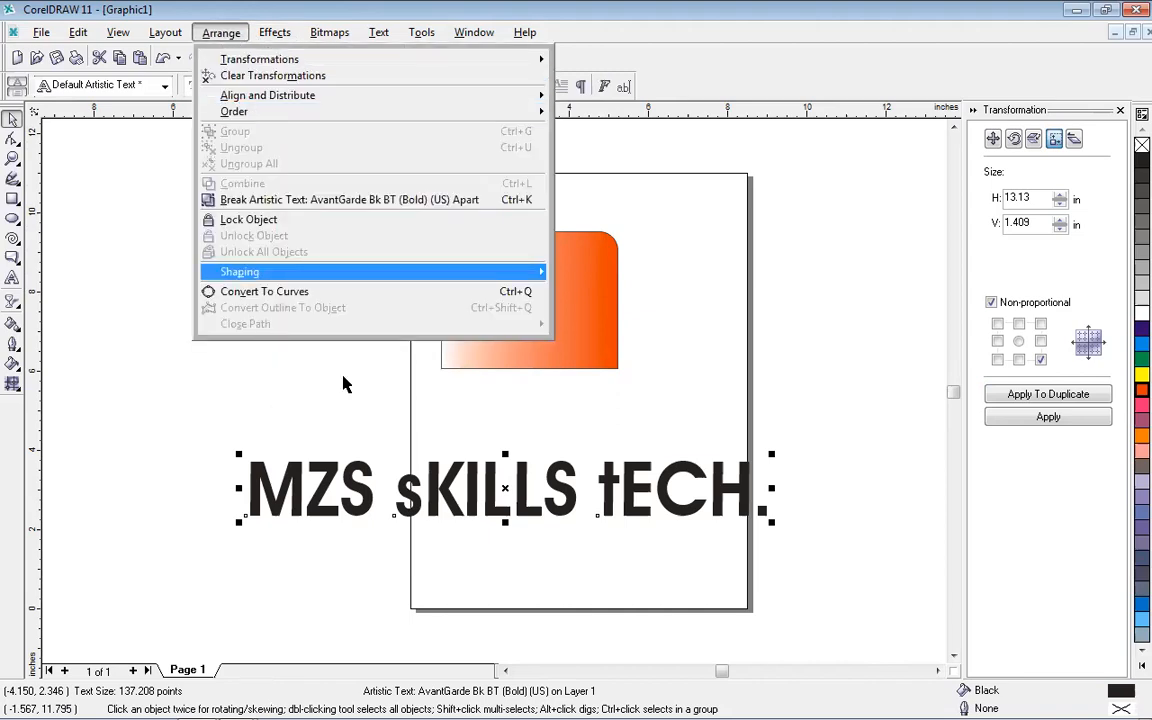
left_click(512, 255)
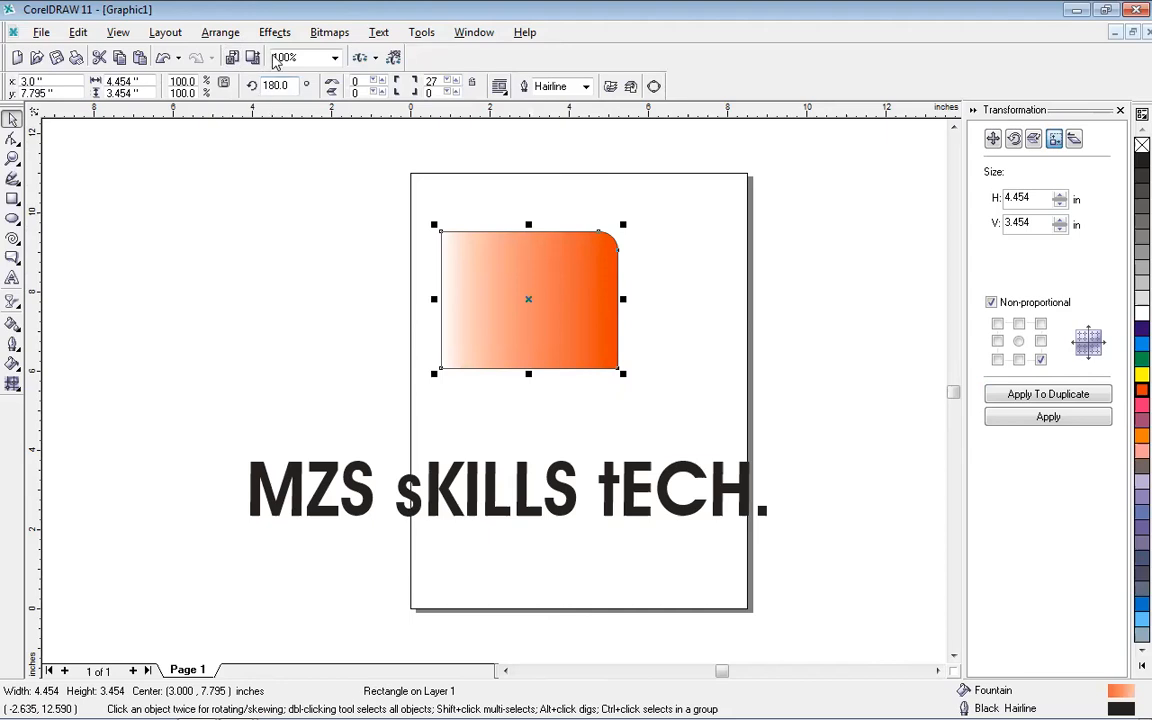
left_click(229, 37)
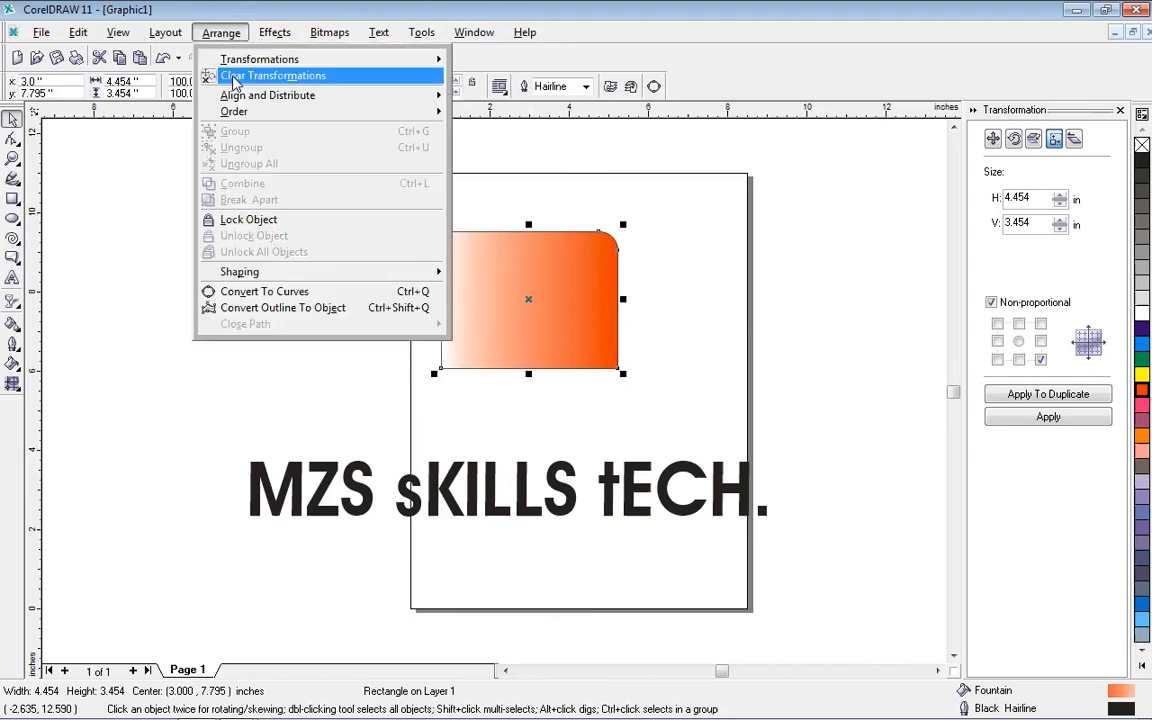
left_click(235, 78)
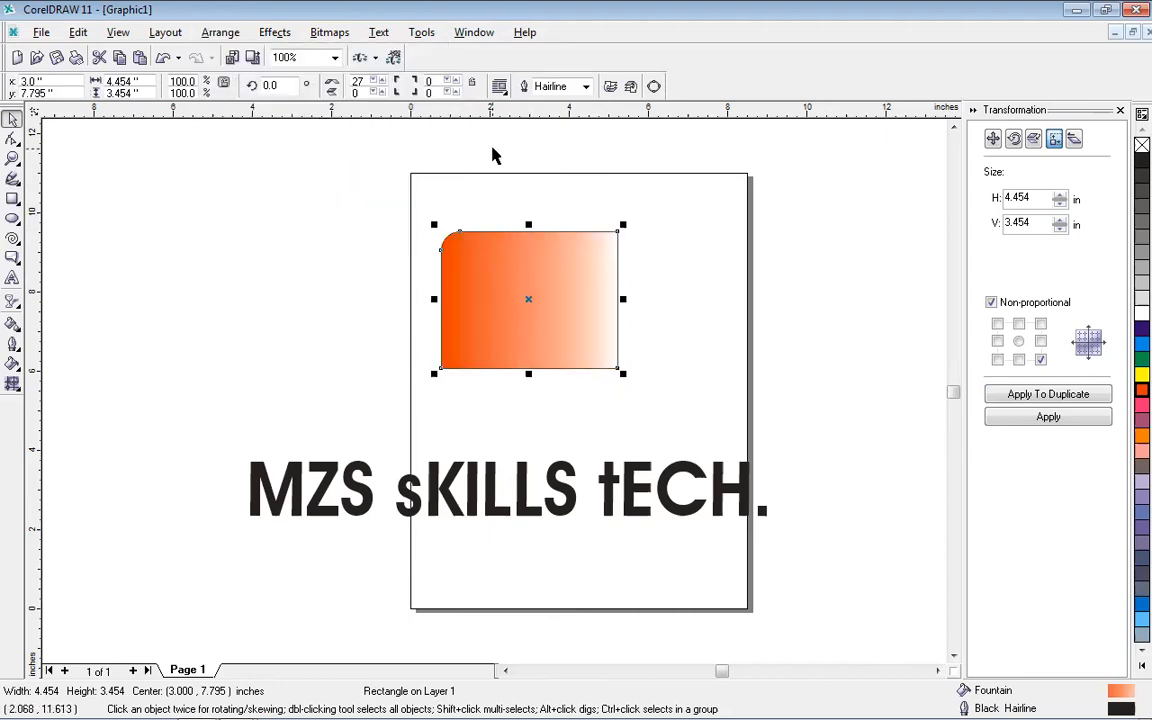
- Clear the transformations applied to the artistic text "MZS sKILLS tECH."
left_click(322, 492)
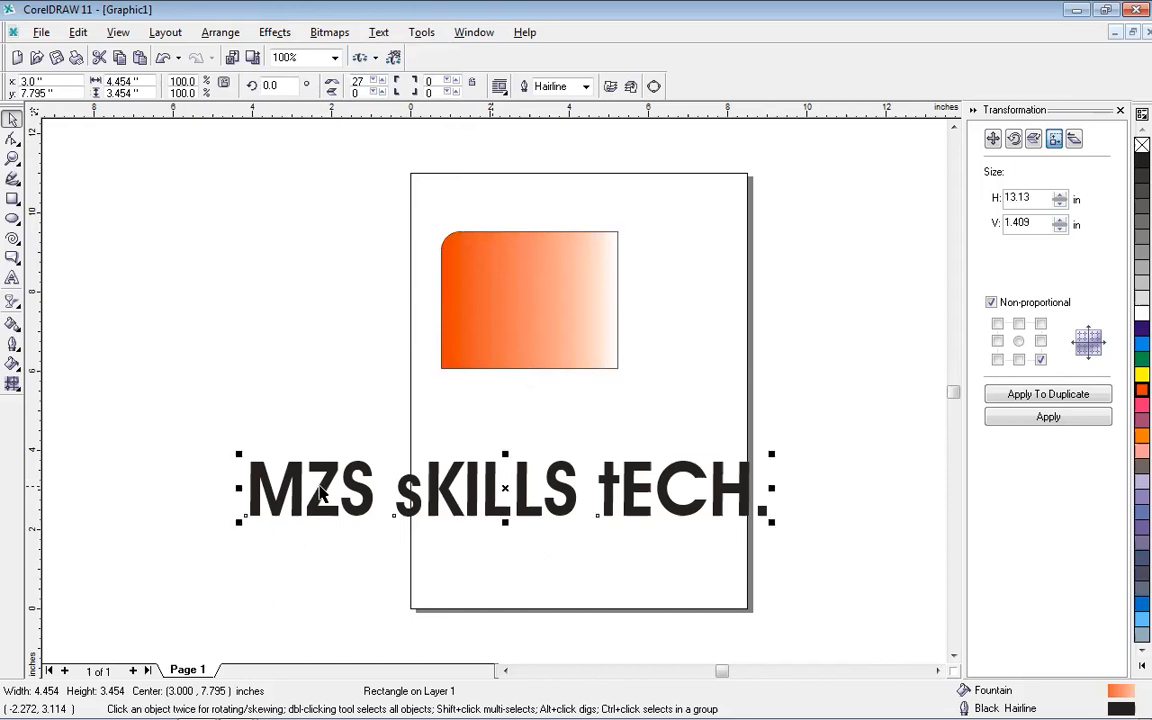
left_click(224, 37)
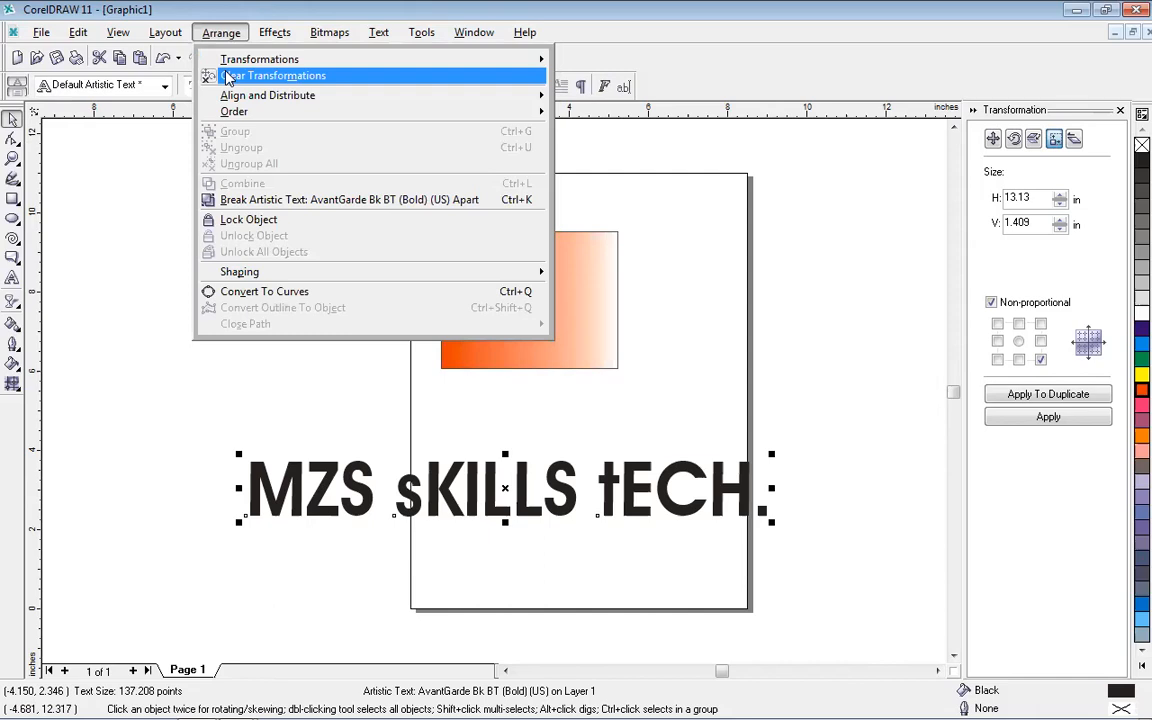
left_click(227, 78)
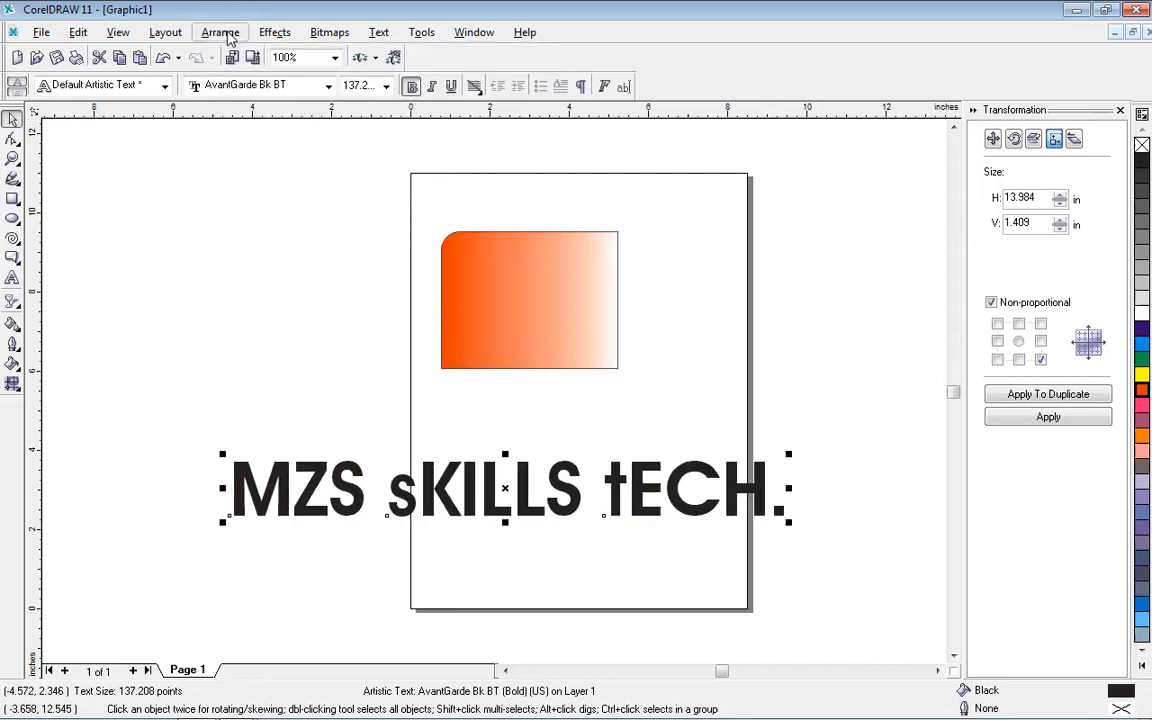
- Align the artistic text to the center of the page with Align and Distribute
left_click(222, 34)
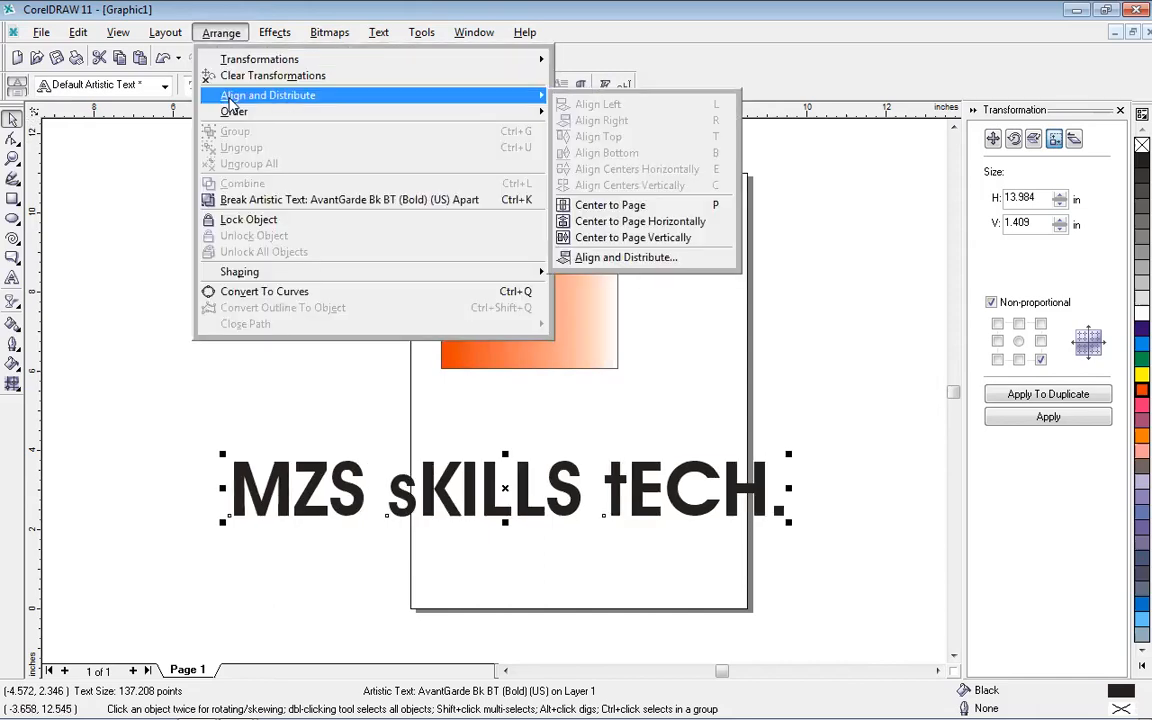
mouse_move(484, 118)
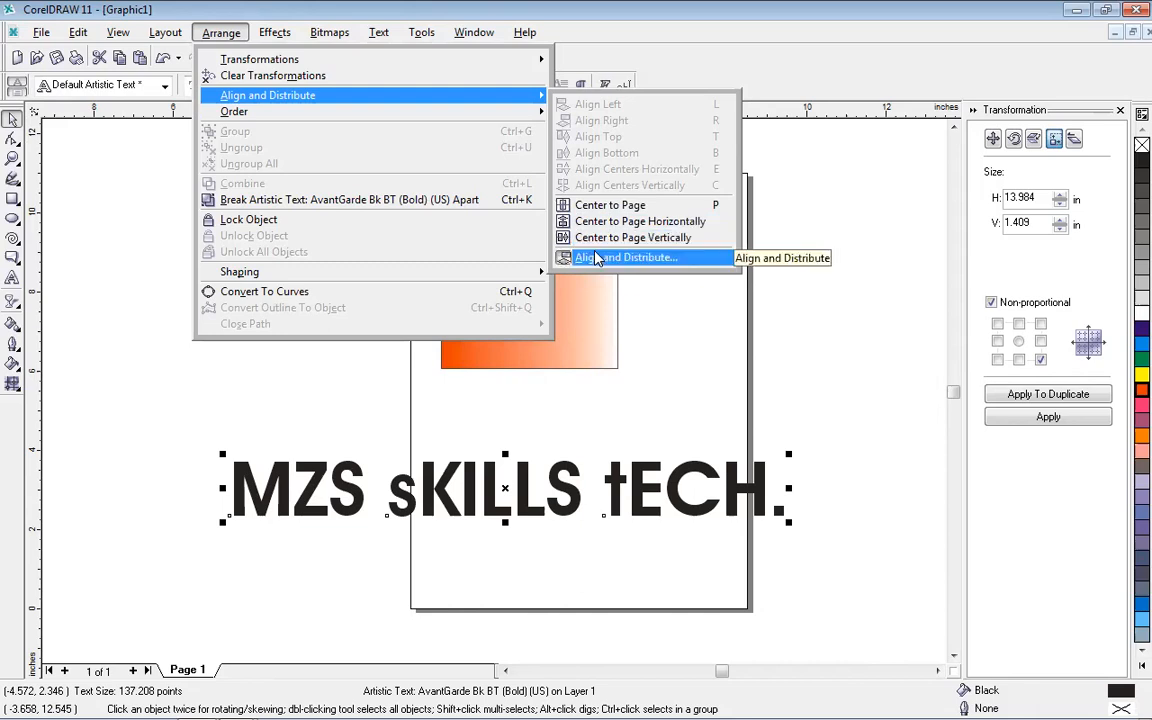
left_click(595, 258)
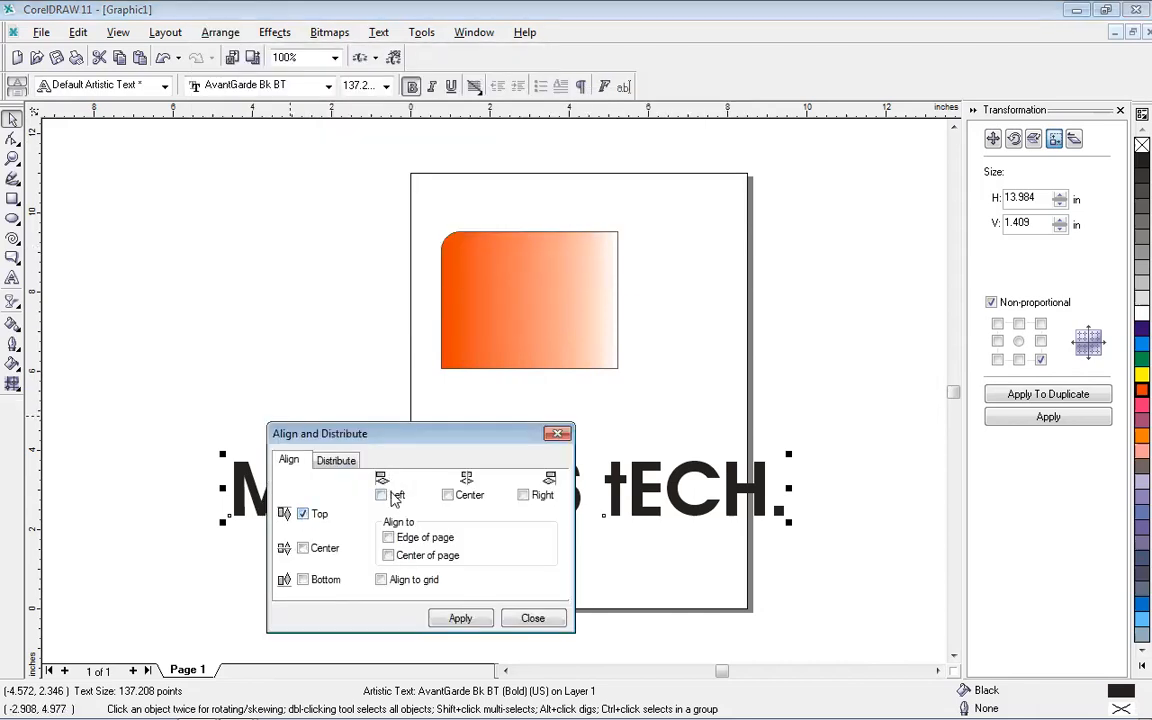
left_click(389, 556)
left_click(468, 620)
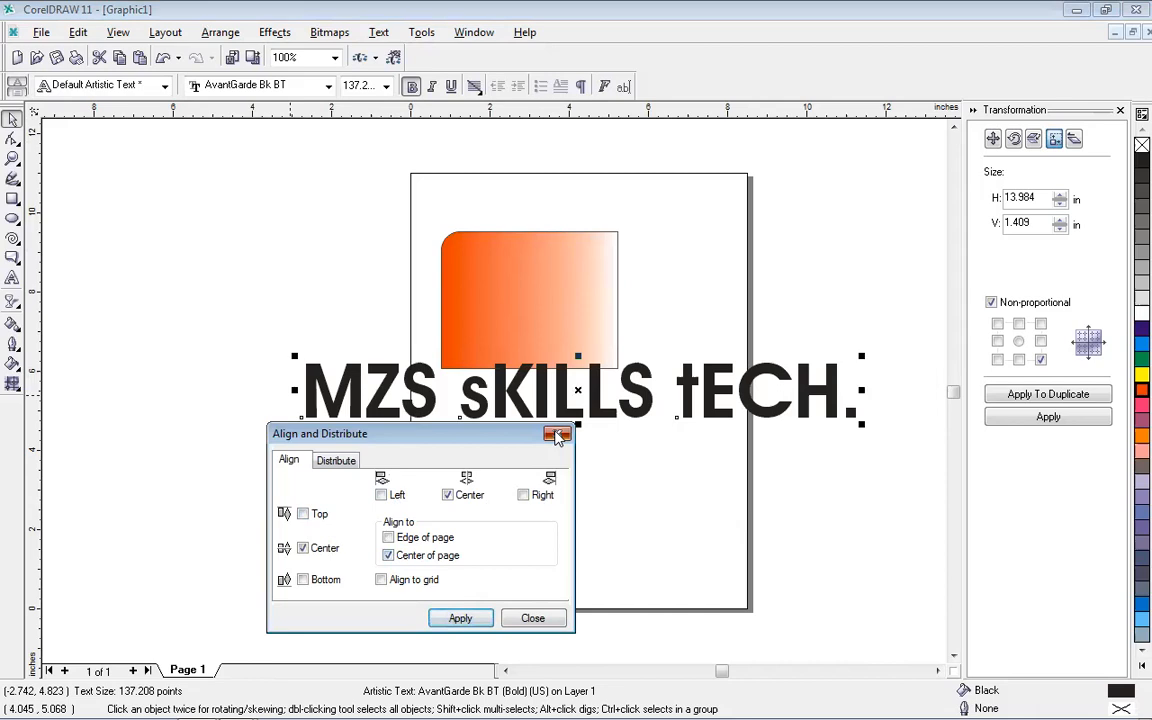
left_click(558, 435)
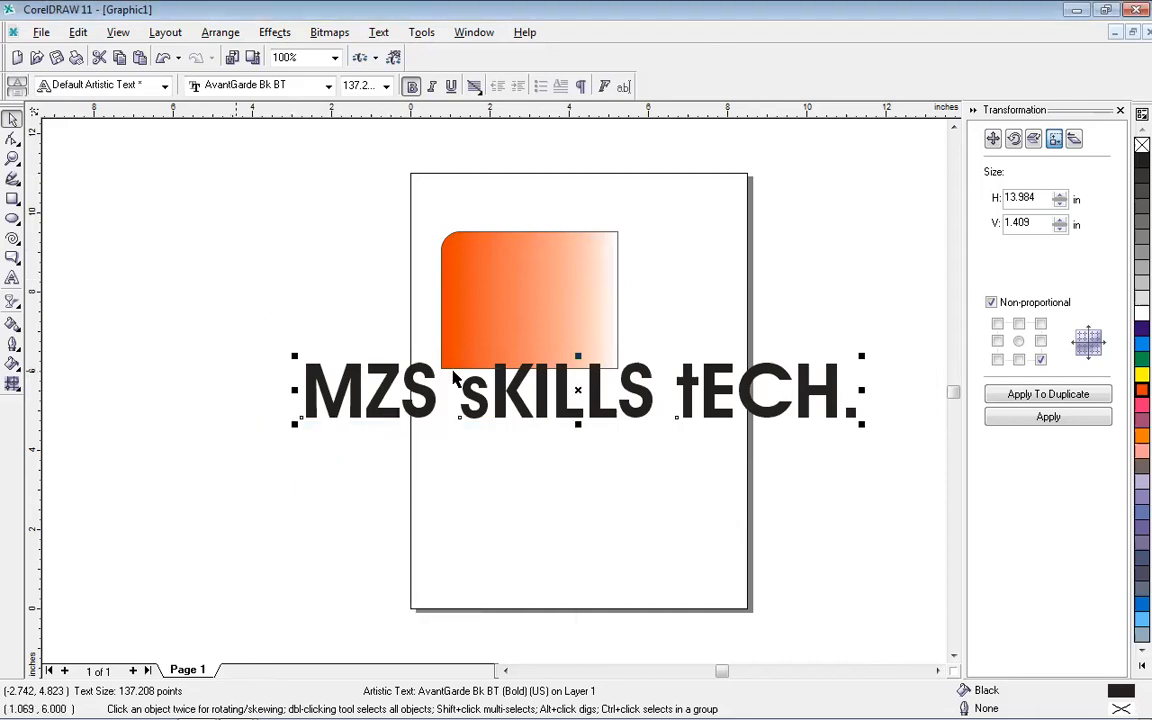
- Move the artistic text around the page and place it just below the gradient rectangle
left_click_drag(577, 389, 499, 512)
left_click_drag(548, 130, 573, 147)
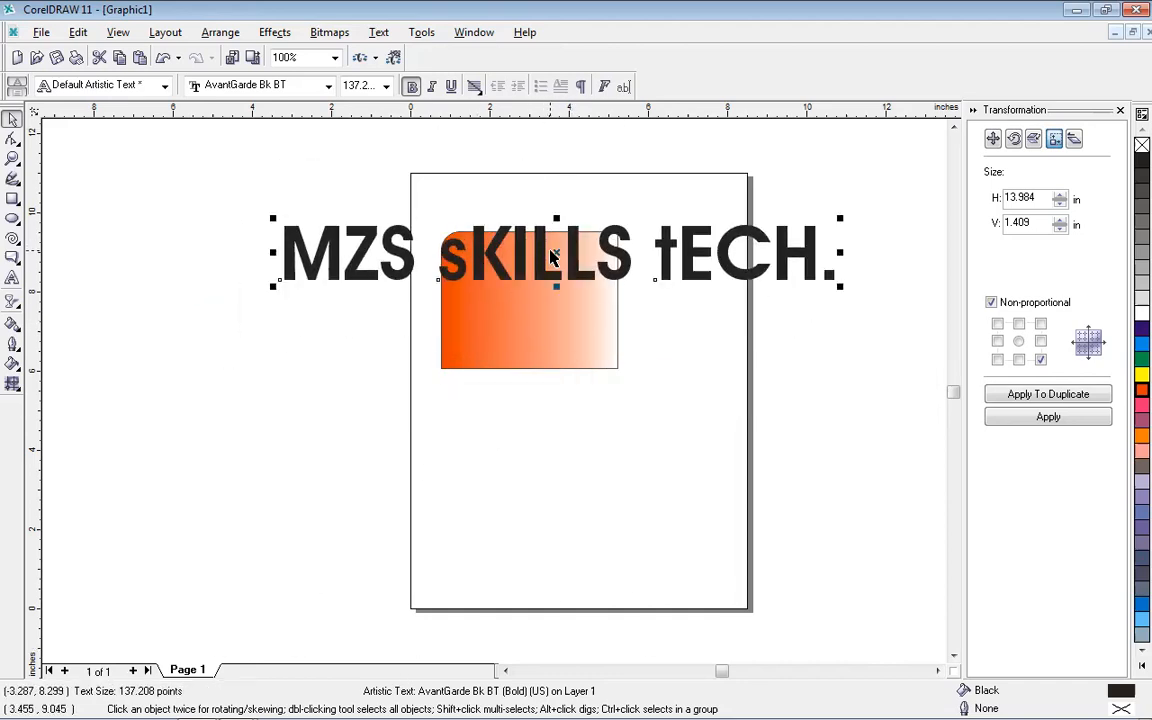
left_click_drag(558, 250, 550, 440)
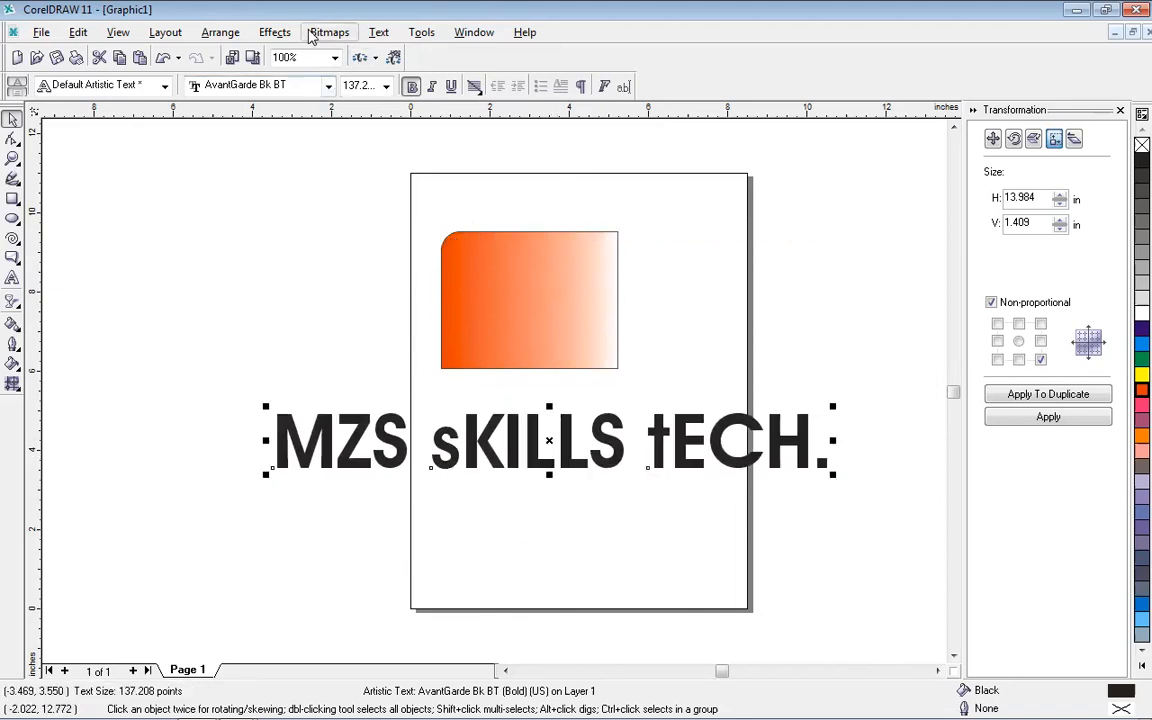
- Look at the Order options, then stretch the gradient rectangle to the right to about 9.98 inches wide
left_click(224, 34)
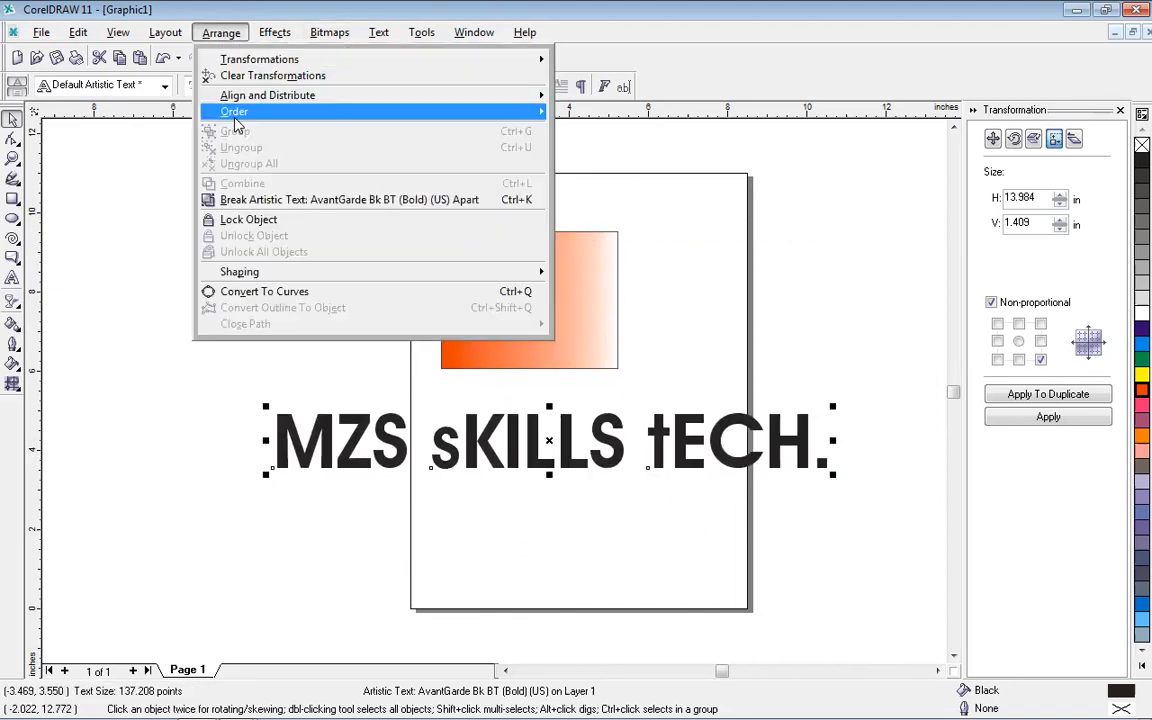
mouse_move(236, 120)
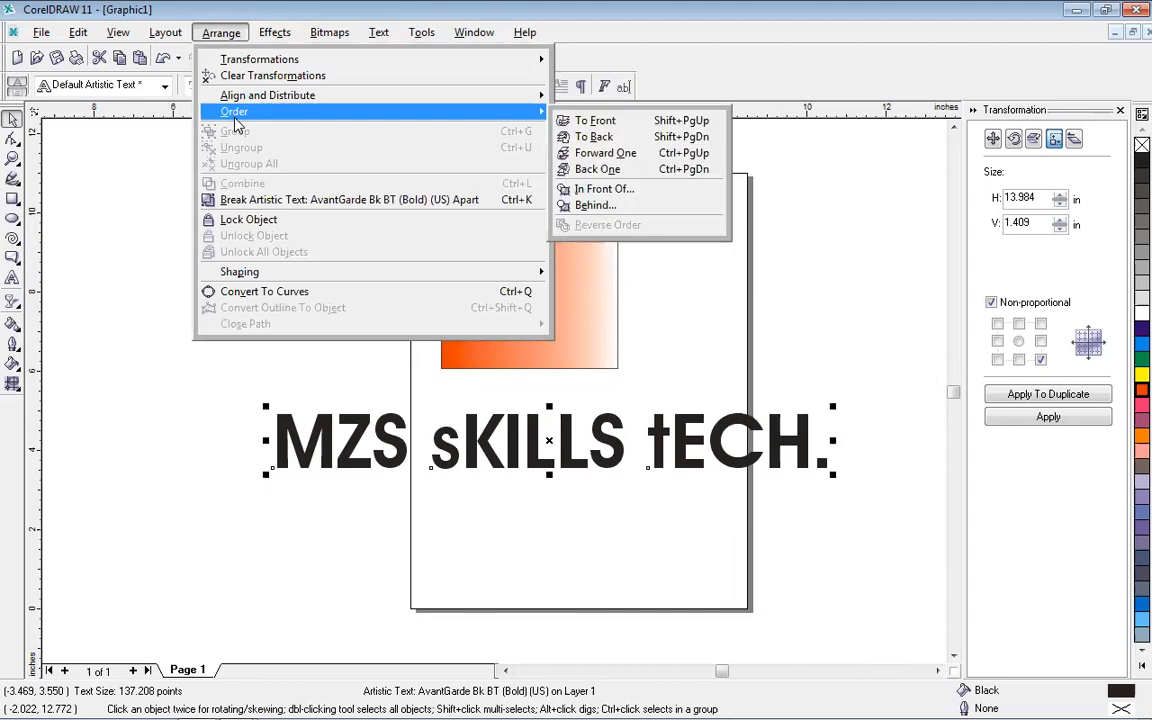
left_click(527, 280)
left_click_drag(621, 299, 840, 300)
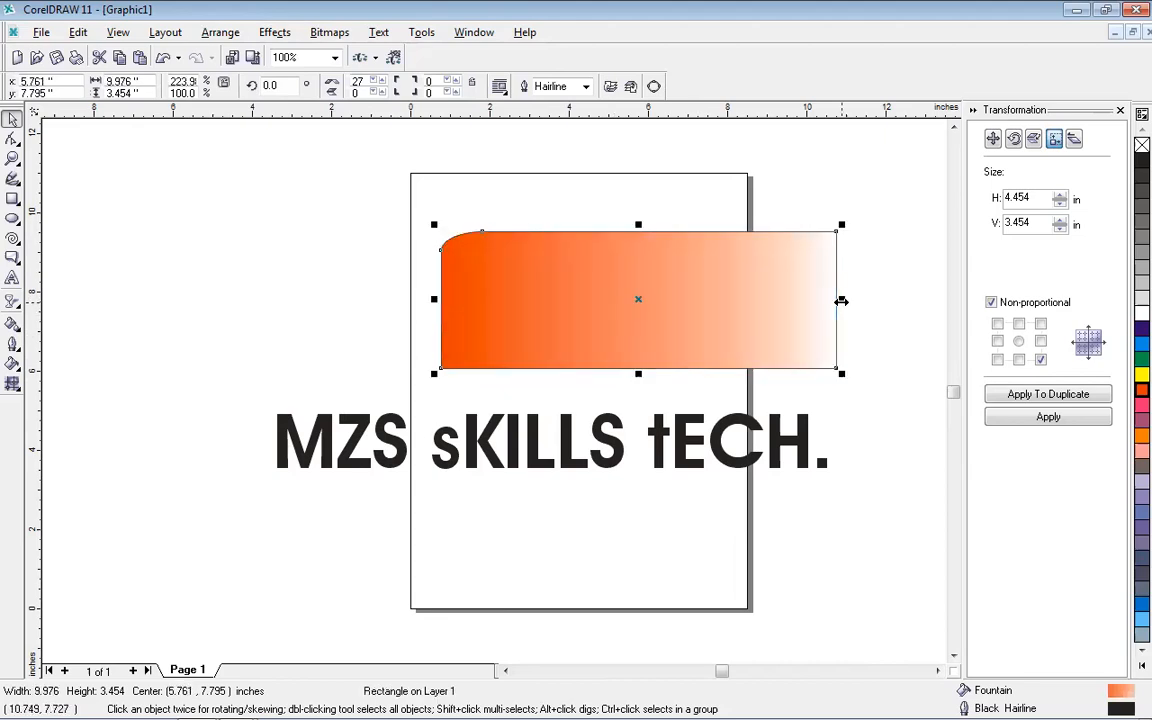
- Move the artistic text onto the gradient rectangle and narrow it so its left end starts at about 1.3 inches horizontally
left_click(571, 465)
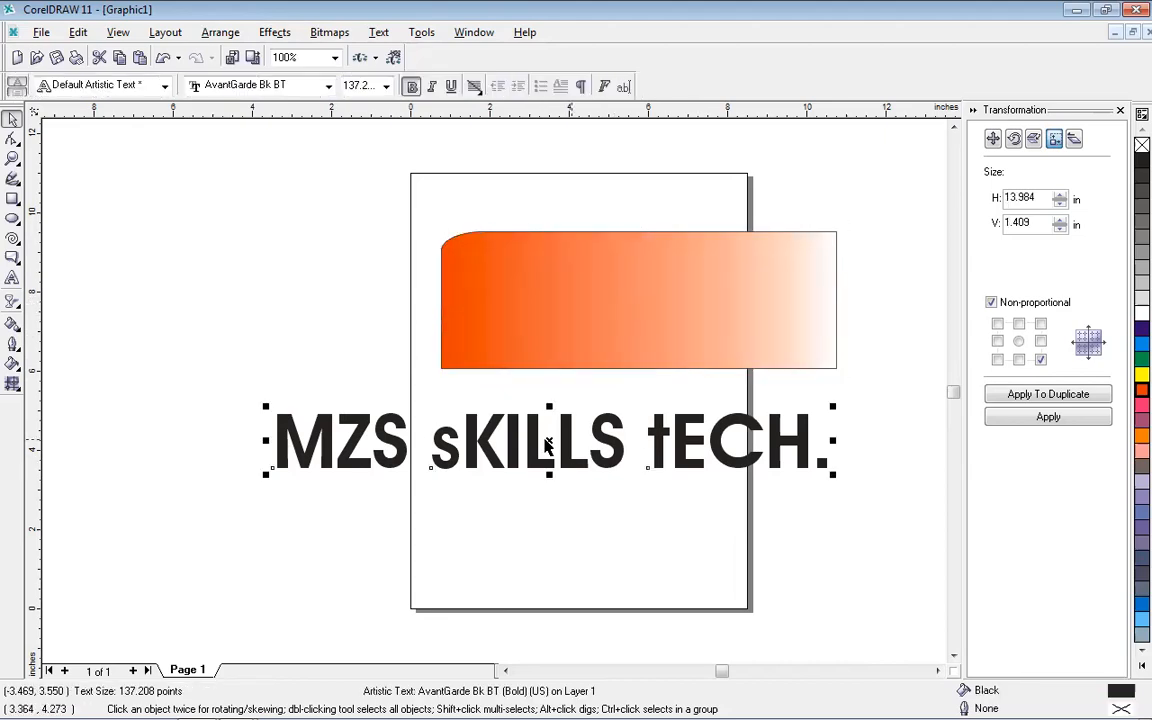
left_click_drag(548, 437, 593, 297)
left_click_drag(314, 290, 457, 272)
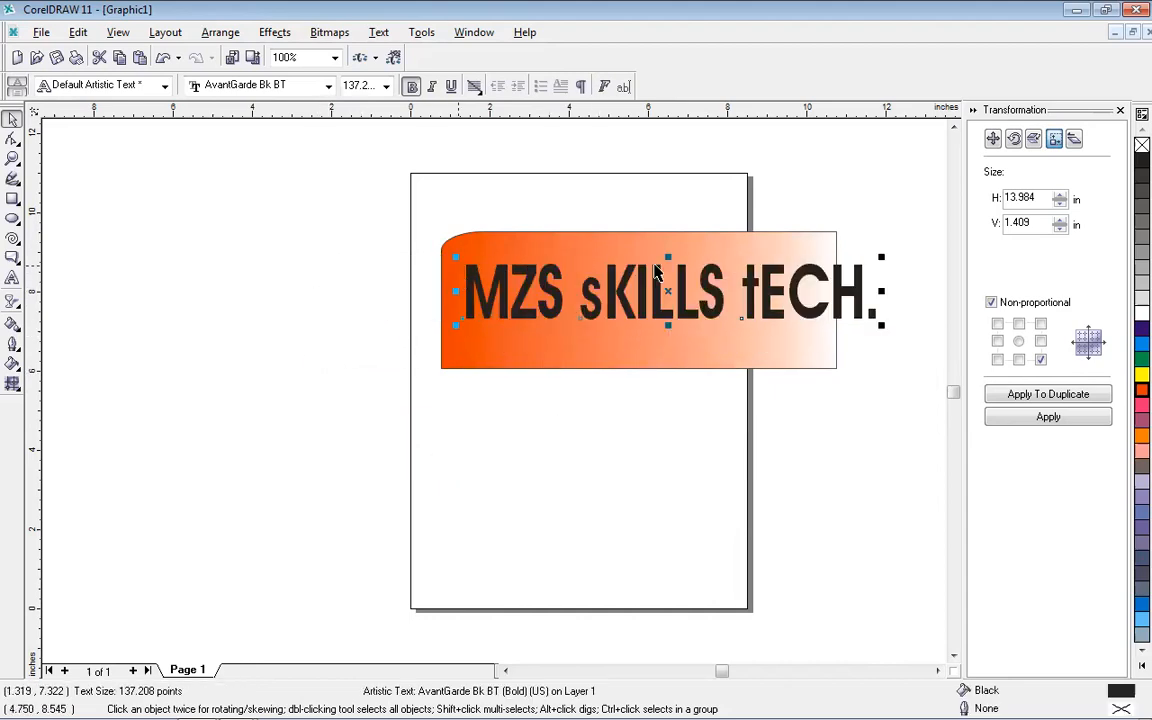
- Shrink the artistic text to about 8.23 by 0.82 inches within the gradient rectangle and send it to the back
left_click_drag(881, 290, 794, 290)
left_click_drag(624, 257, 627, 284)
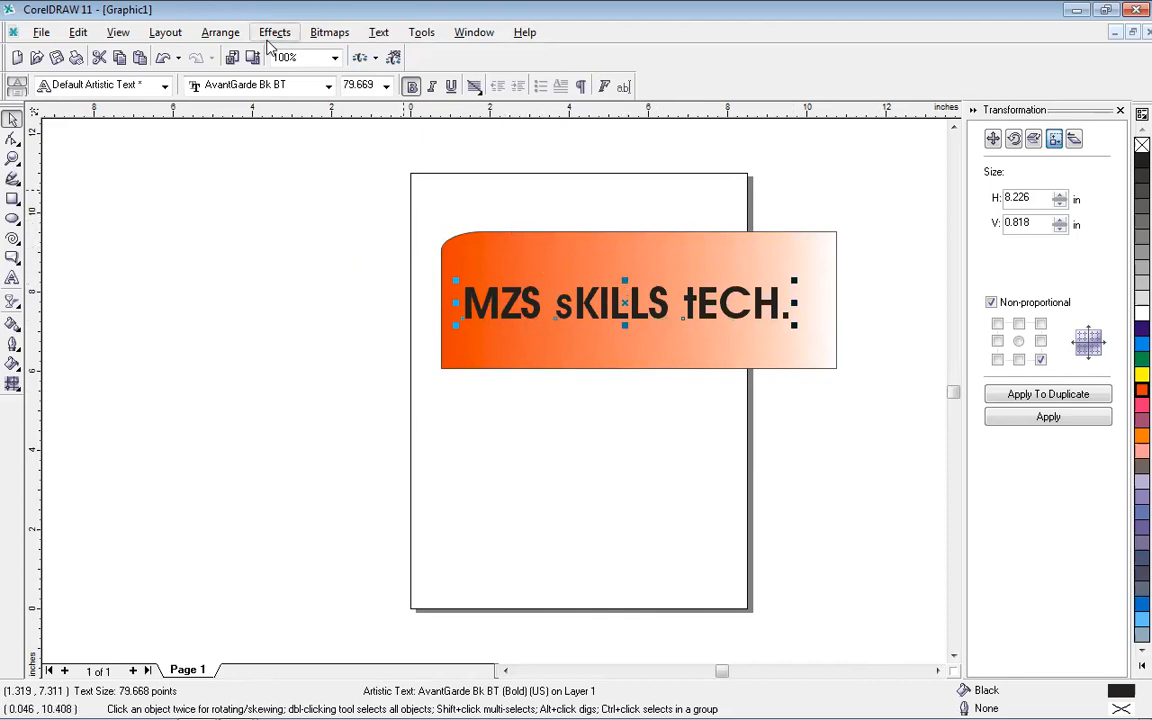
left_click(222, 33)
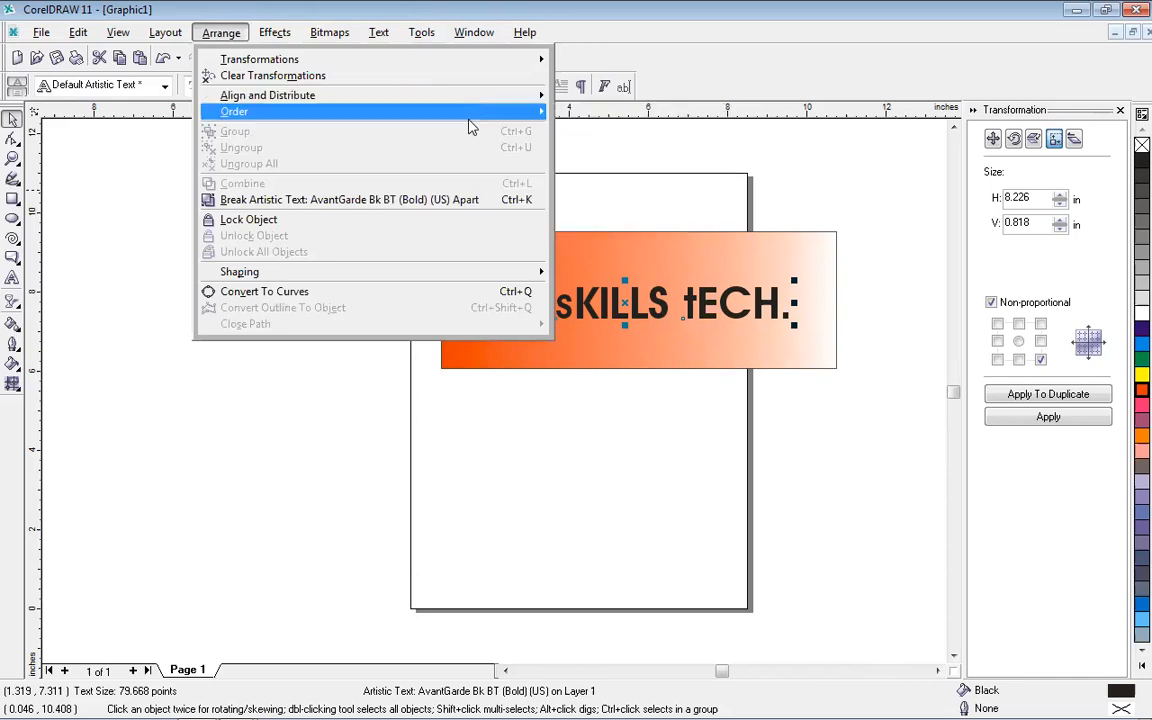
mouse_move(455, 111)
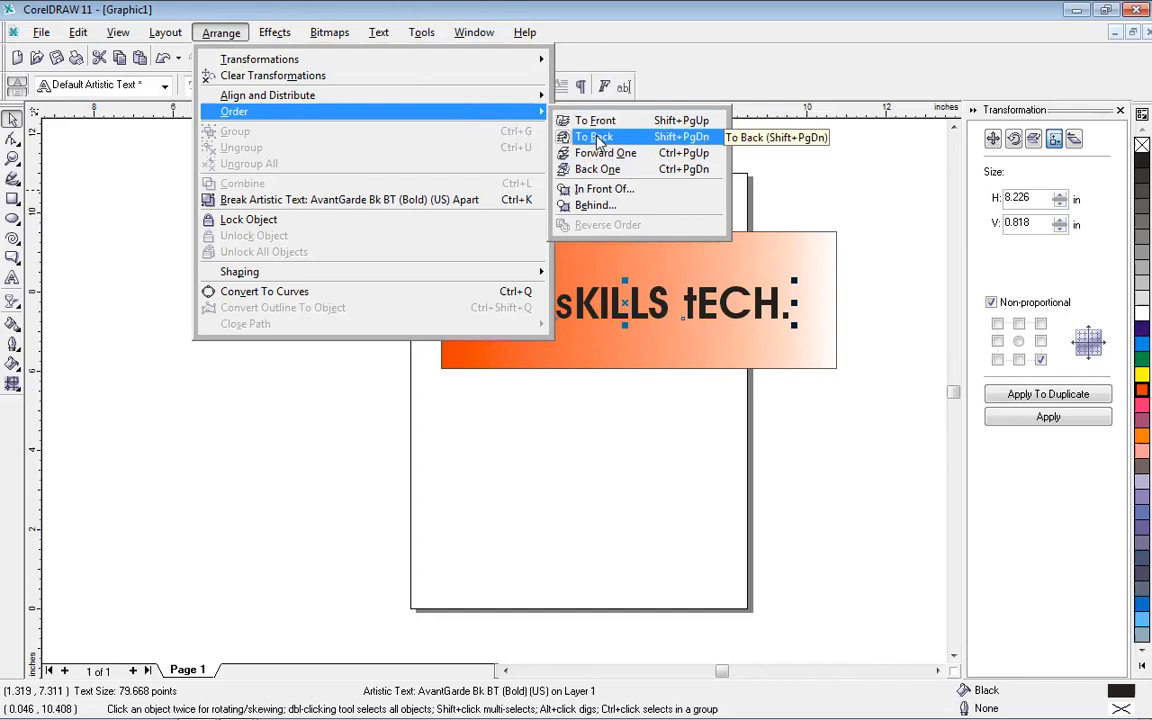
left_click(598, 141)
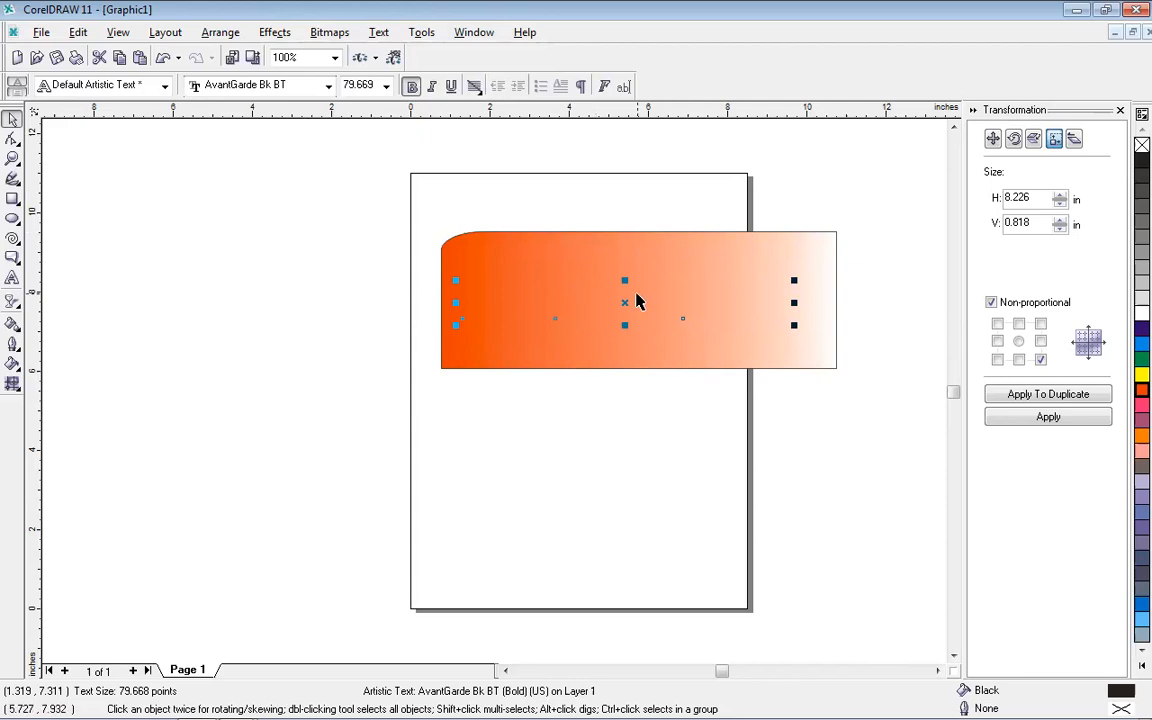
- Delete the gradient rectangle that covers the artistic text
left_click(602, 351)
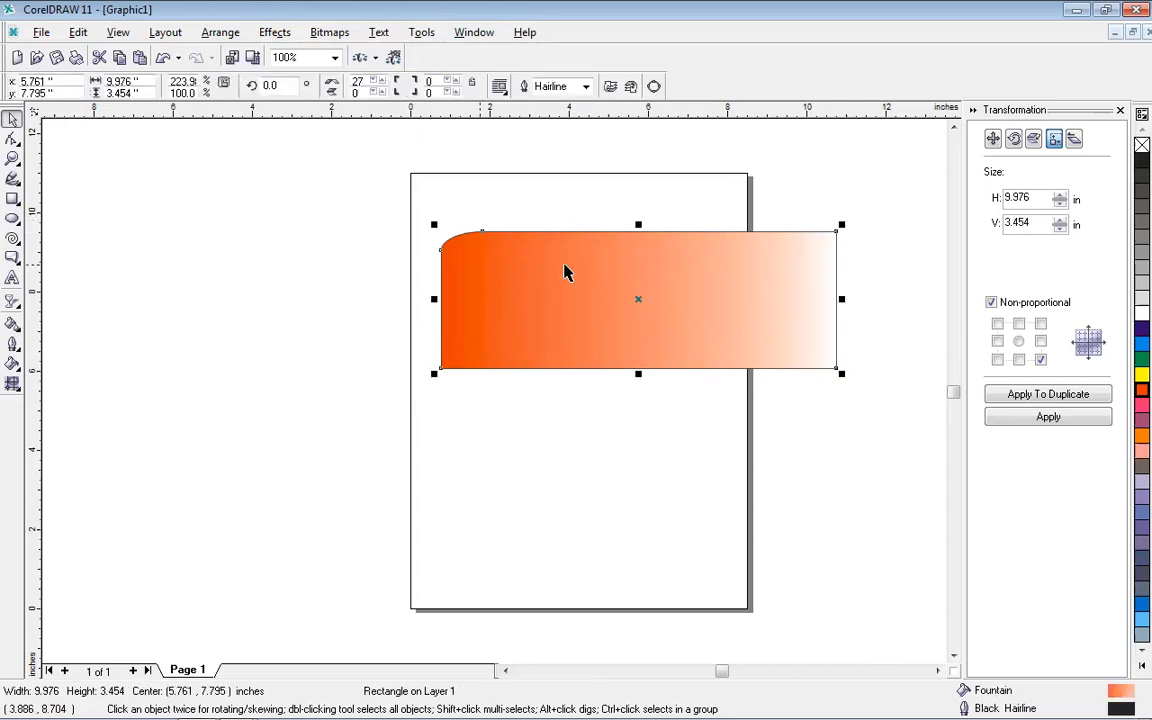
left_click(628, 316)
left_click(628, 316)
key("Delete")
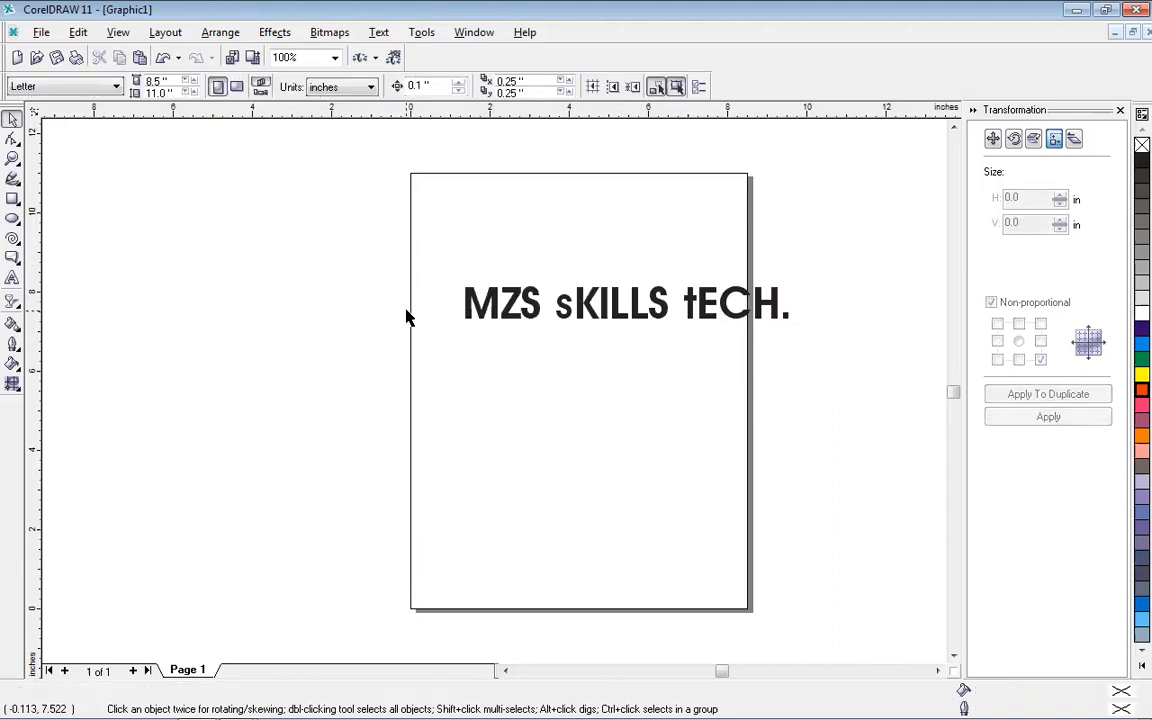
- Draw a rectangle about 12.91 inches wide and 1.66 inches high around the artistic text and fill it with yellow
left_click(13, 199)
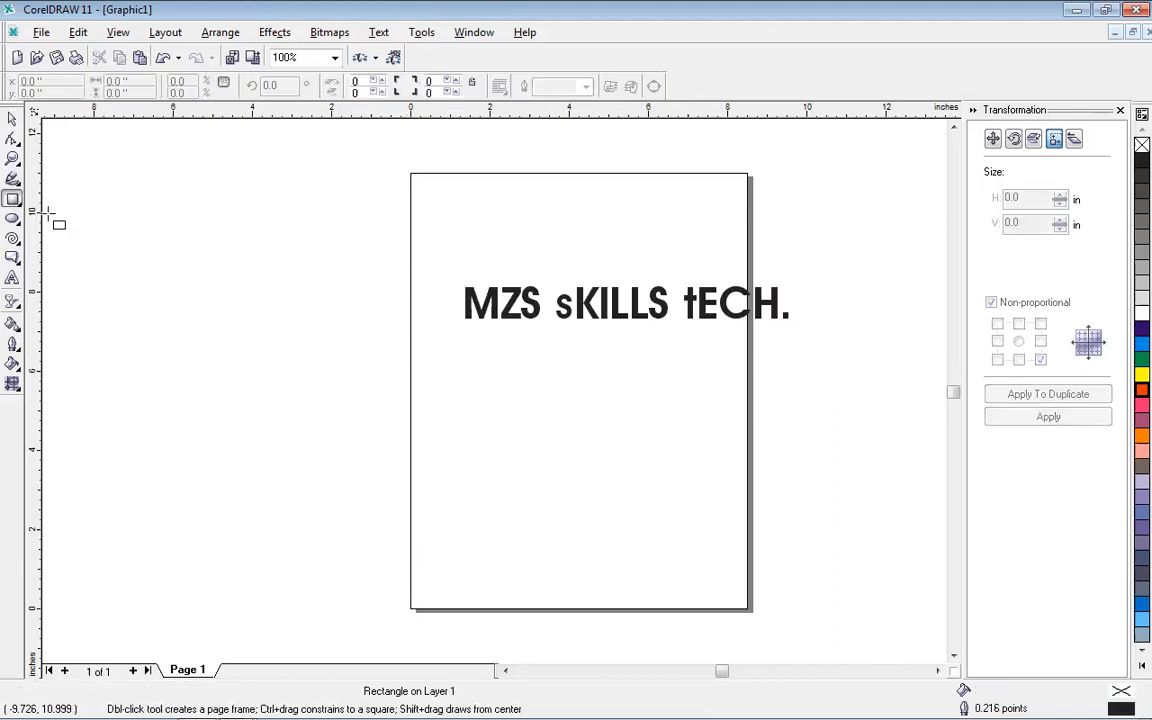
left_click_drag(166, 275, 864, 340)
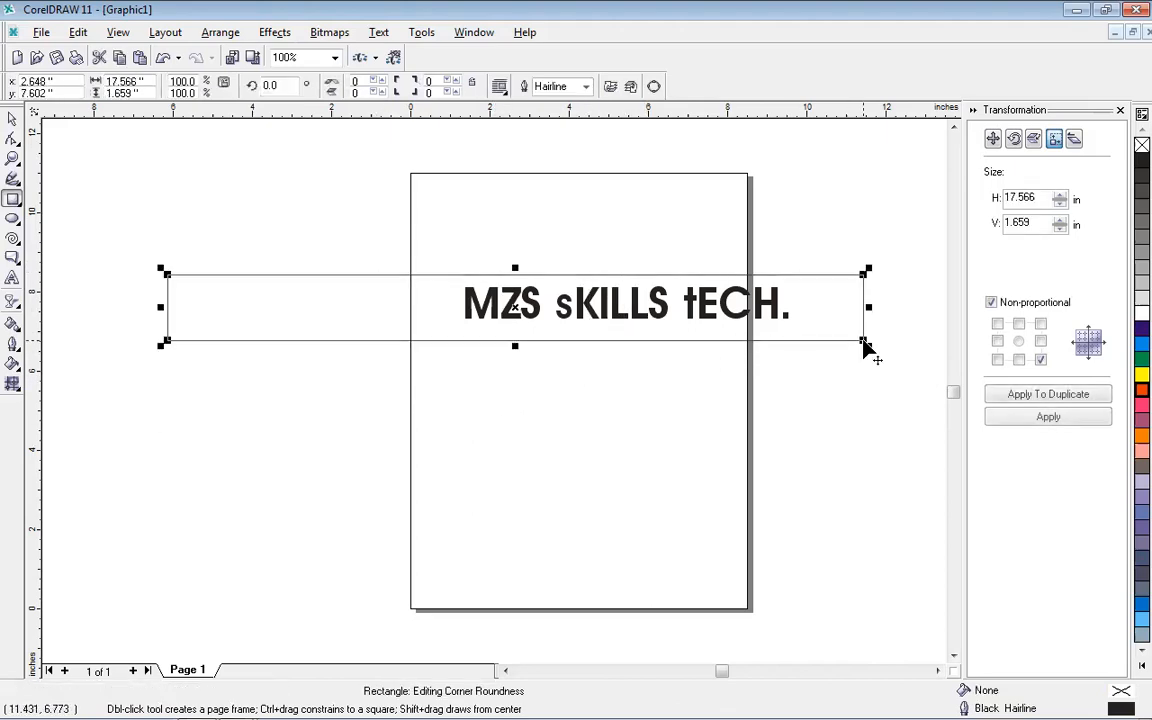
left_click_drag(160, 307, 344, 264)
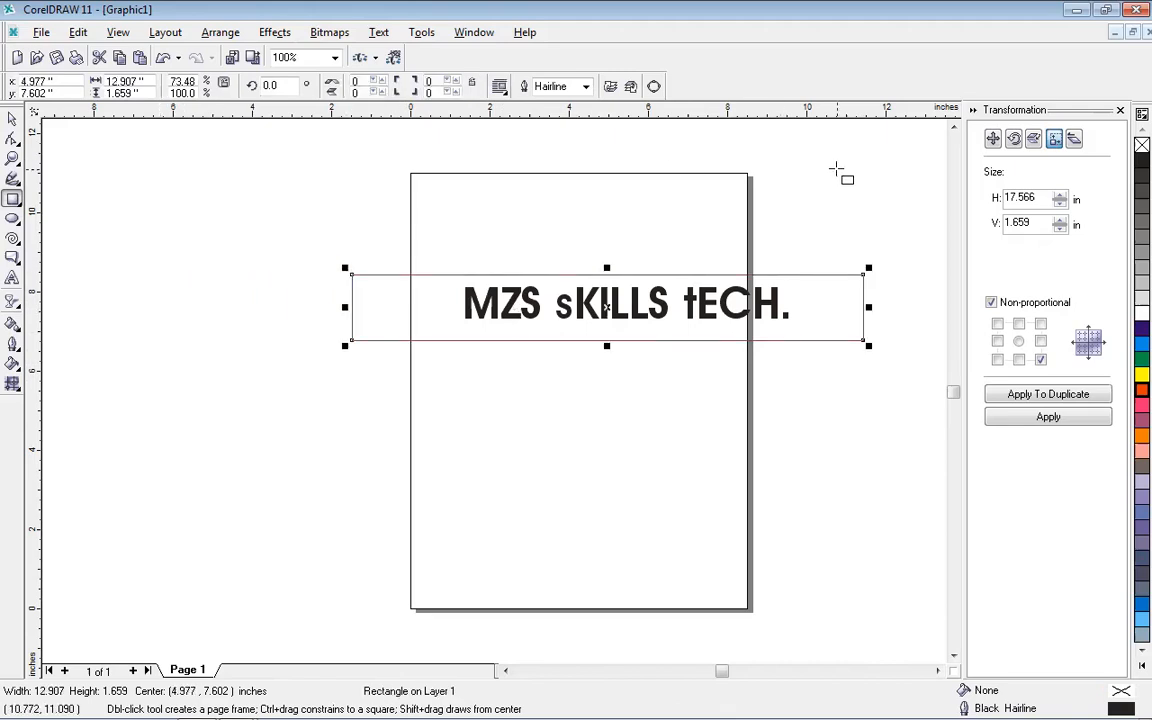
left_click(1140, 375)
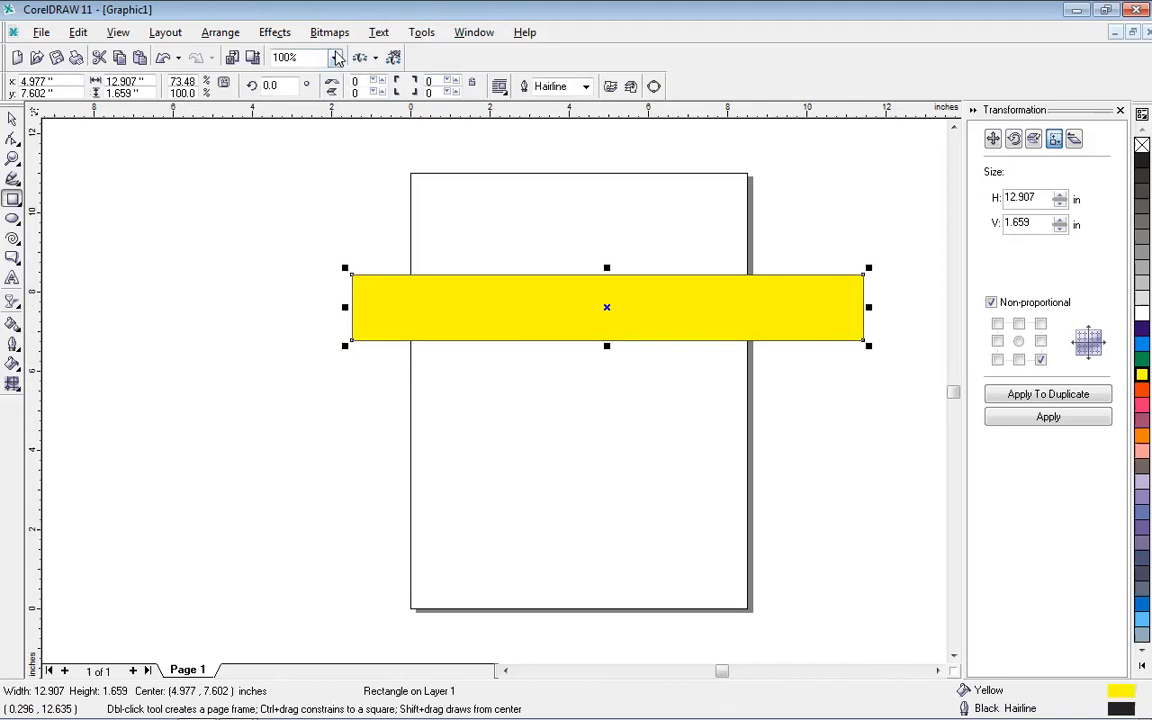
- Try the To Front order on the yellow rectangle and send it to the back, behind the artistic text
left_click(218, 33)
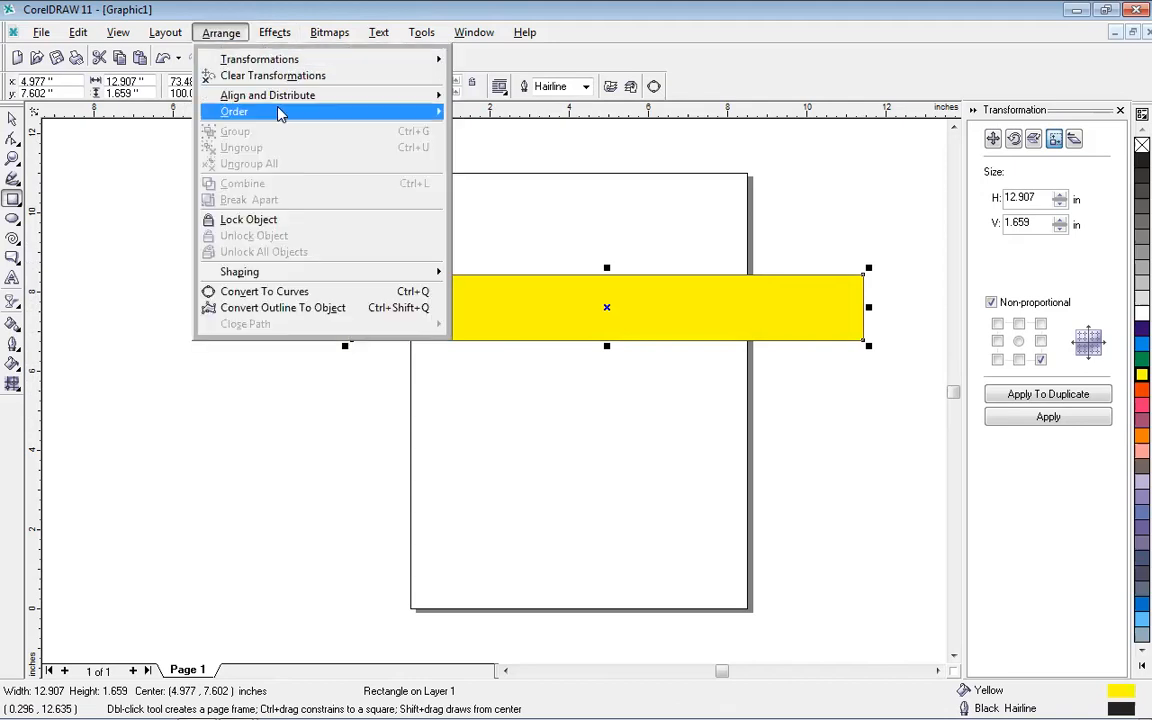
mouse_move(281, 112)
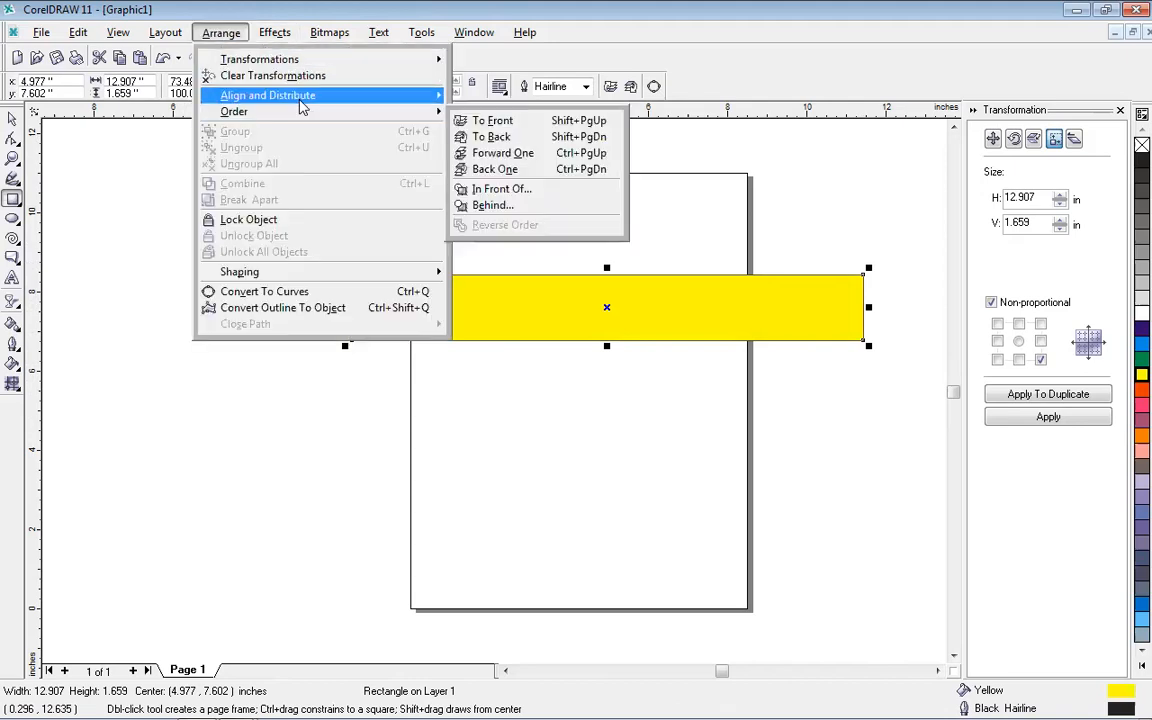
left_click(487, 123)
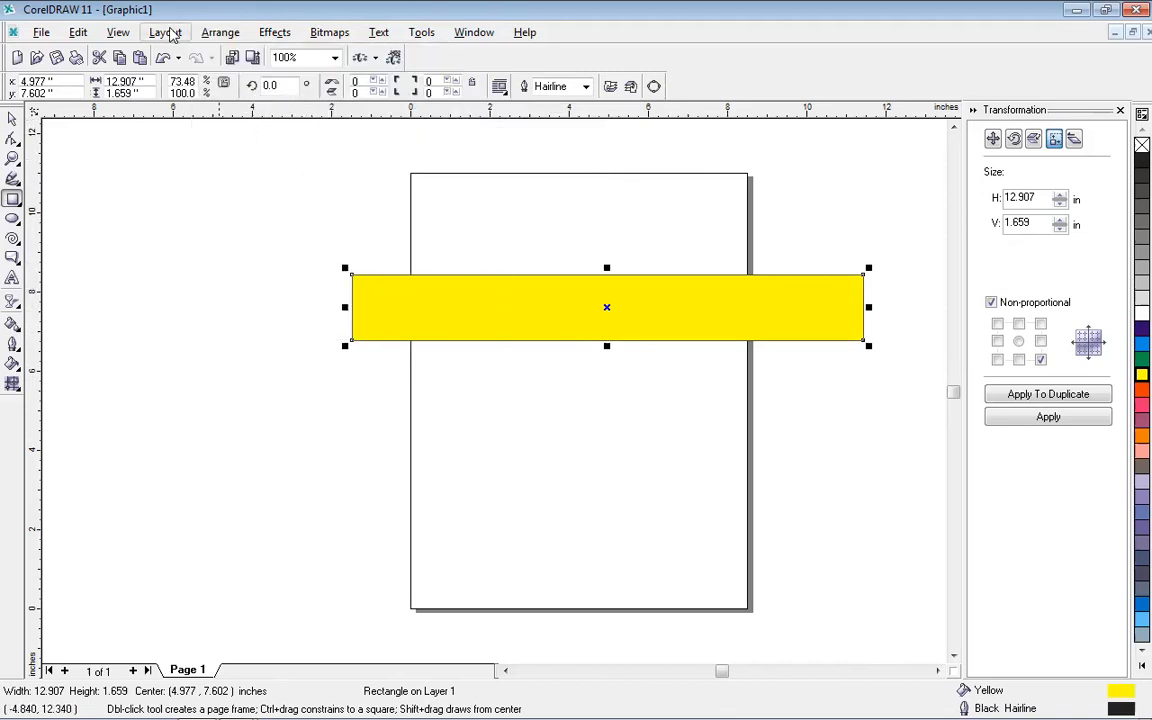
left_click(222, 32)
mouse_move(226, 118)
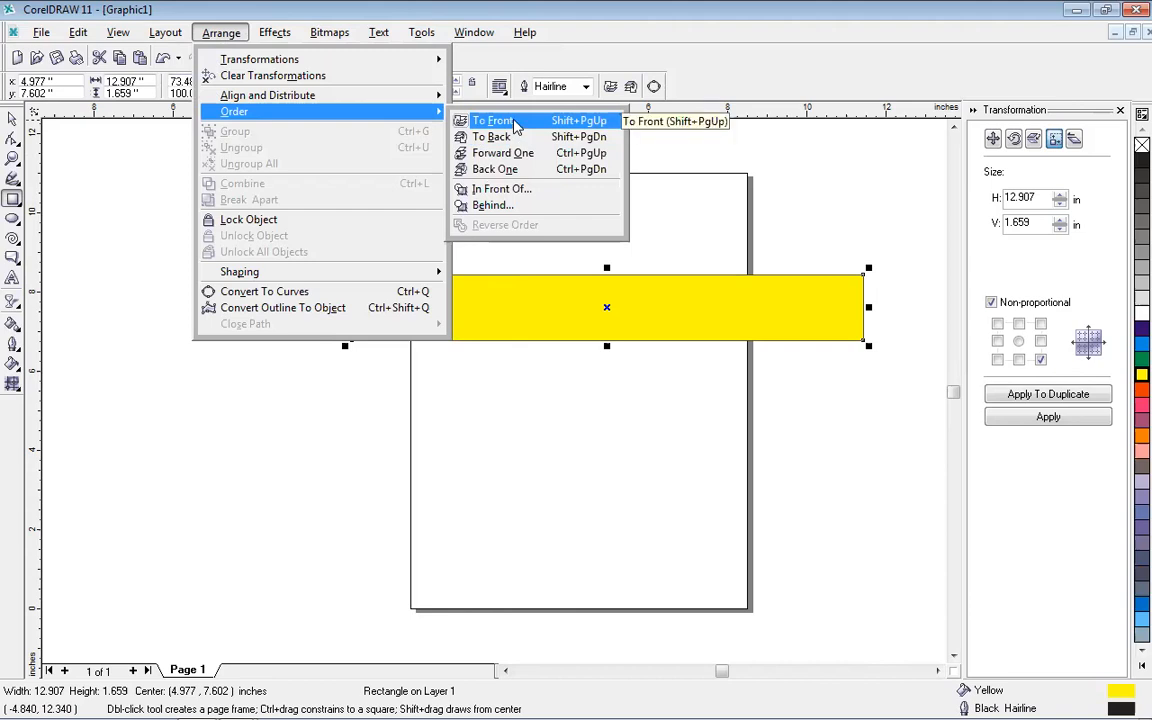
left_click(493, 137)
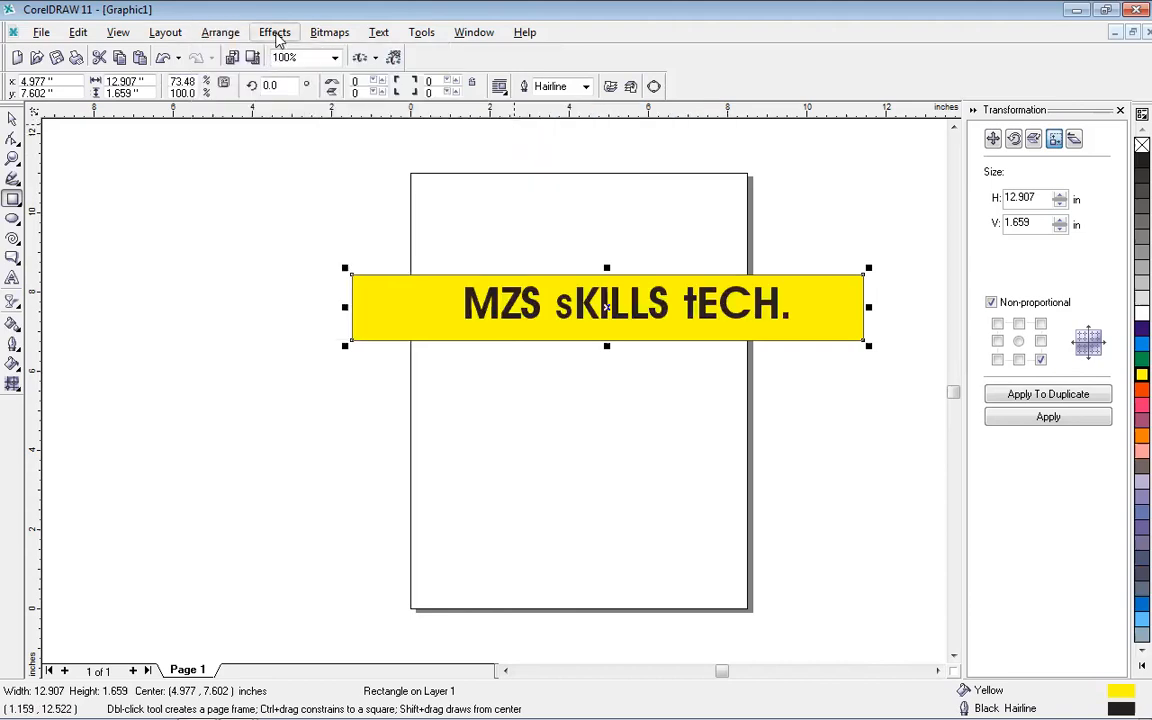
left_click(221, 33)
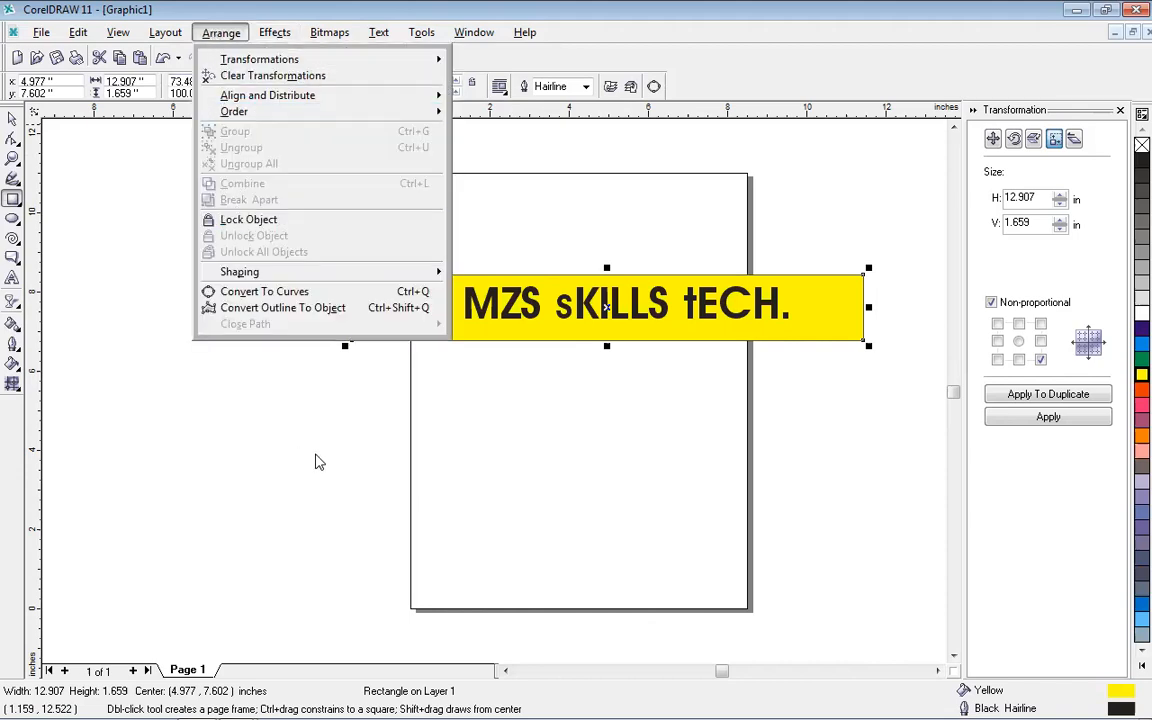
key("Escape")
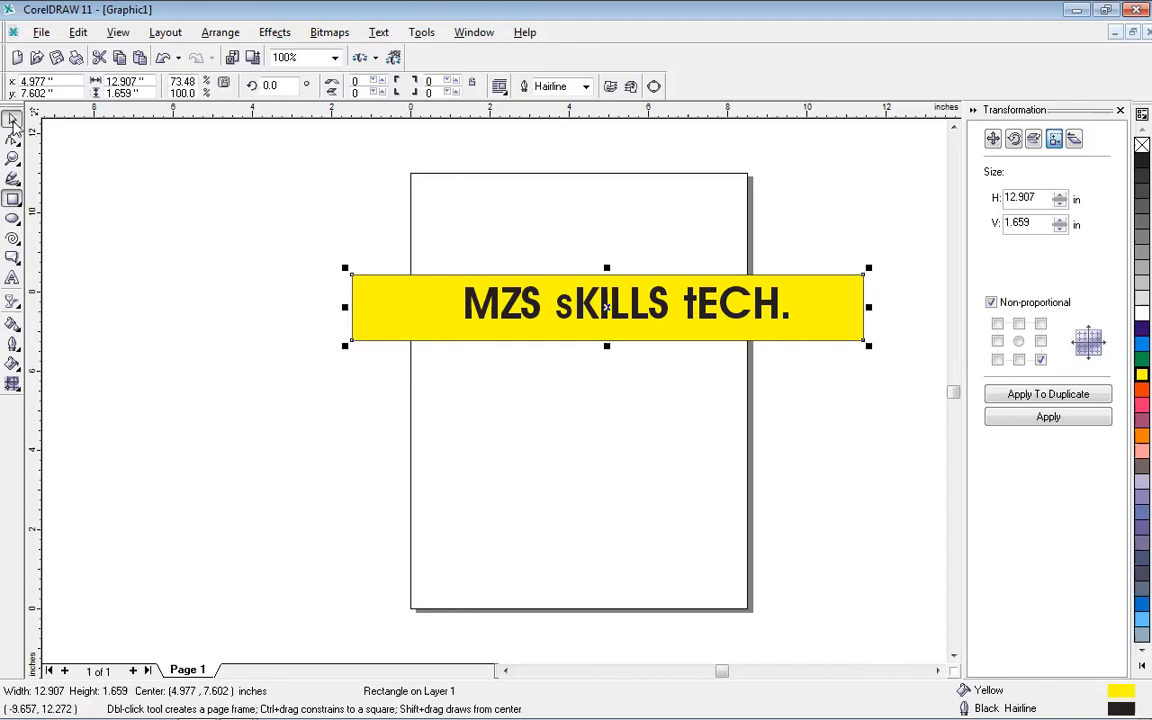
- Group the yellow rectangle with the artistic text and move the group to a center of about 3.30, 8.01 inches
left_click(10, 116)
left_click(507, 313)
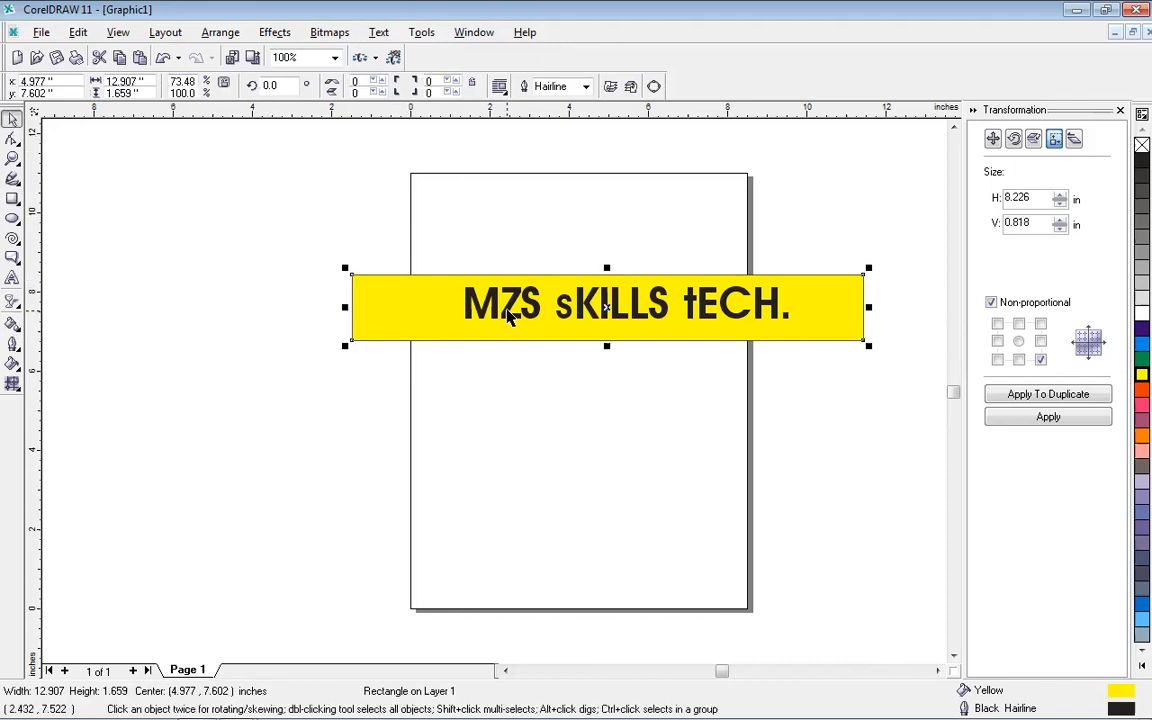
left_click(386, 301)
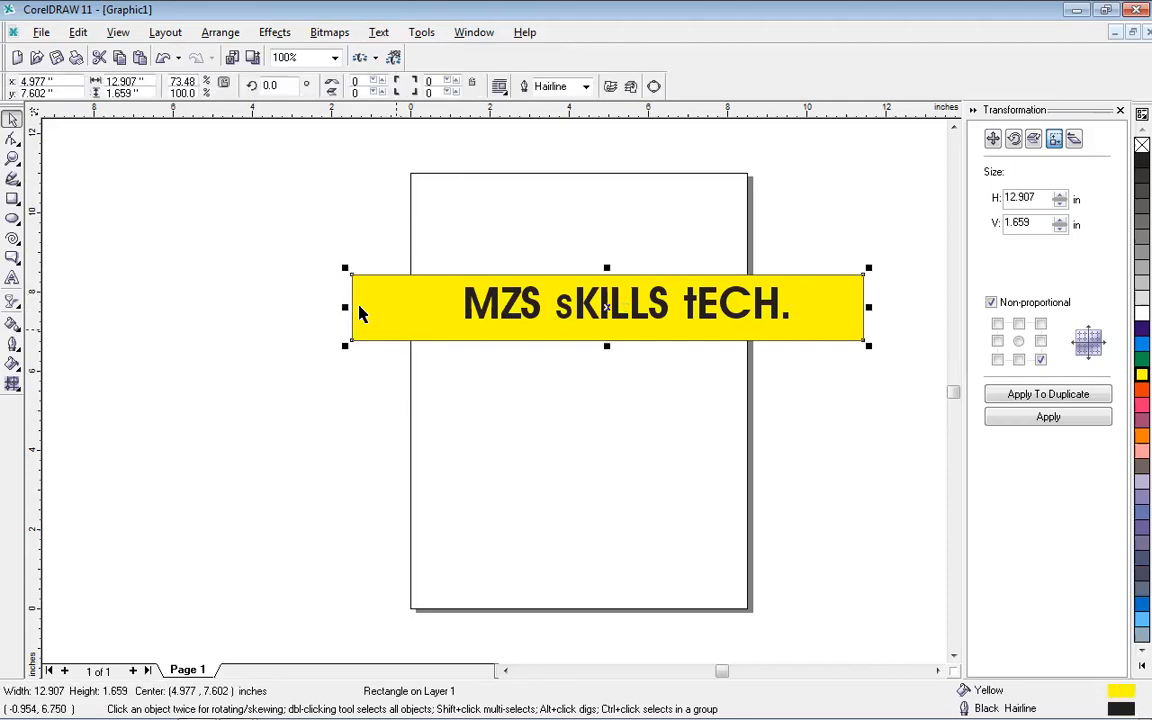
left_click(328, 276)
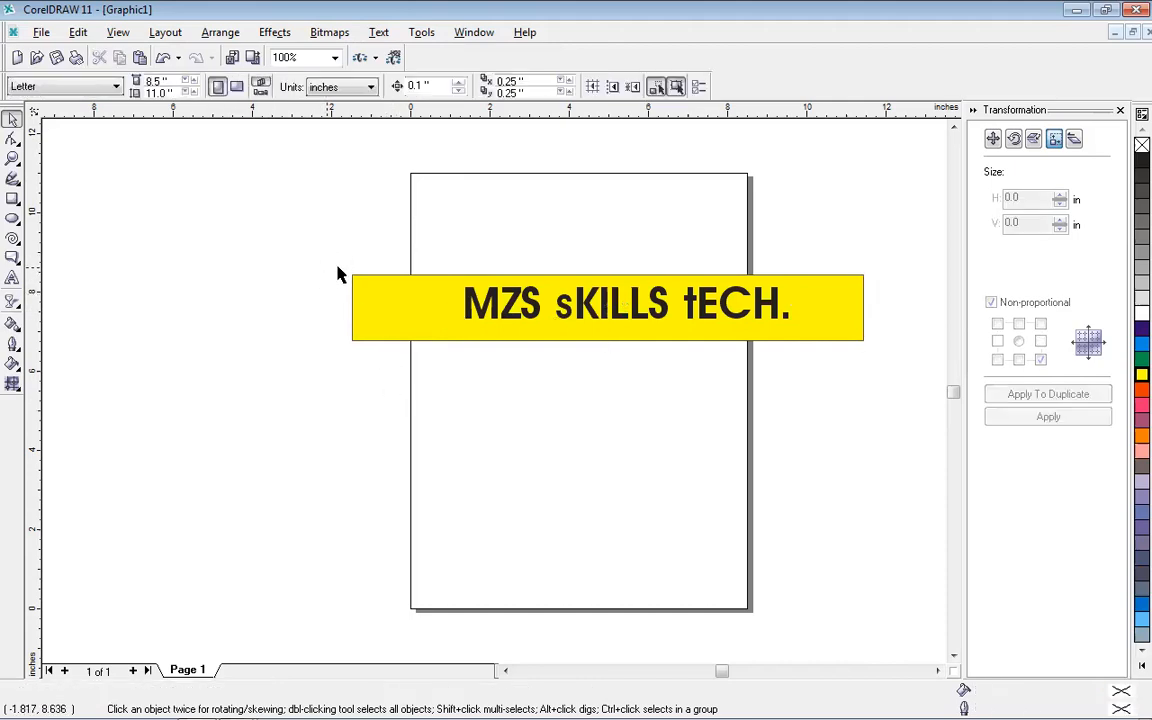
left_click_drag(338, 268, 897, 373)
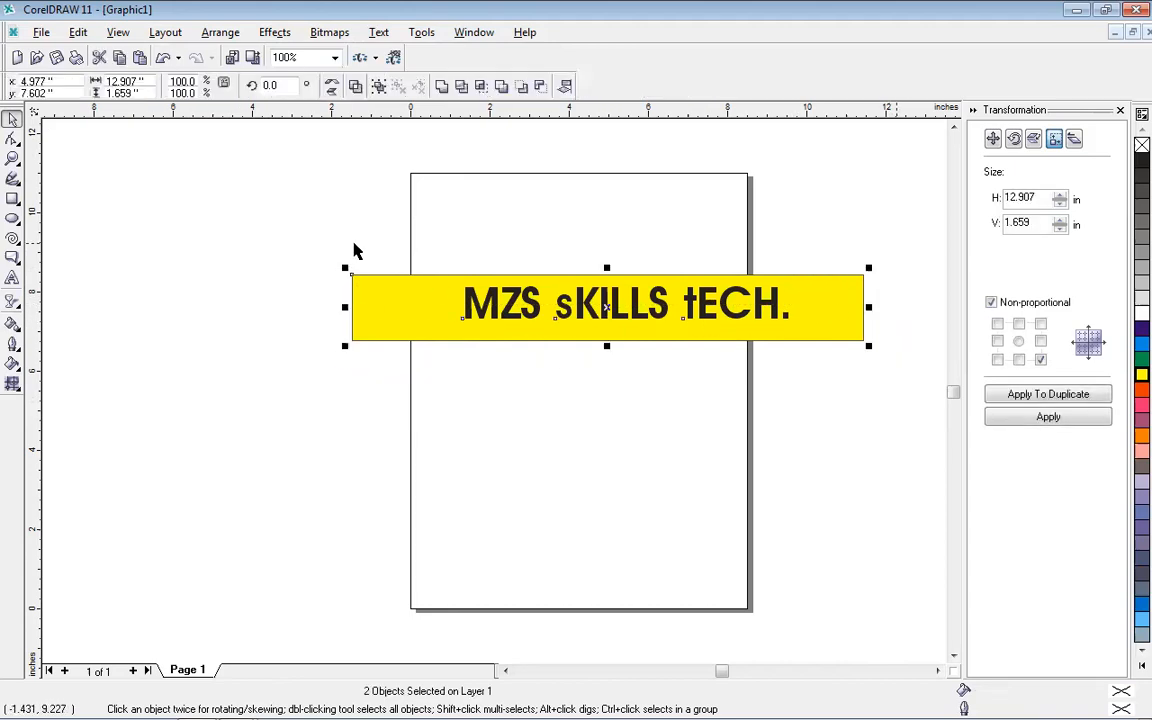
left_click(226, 36)
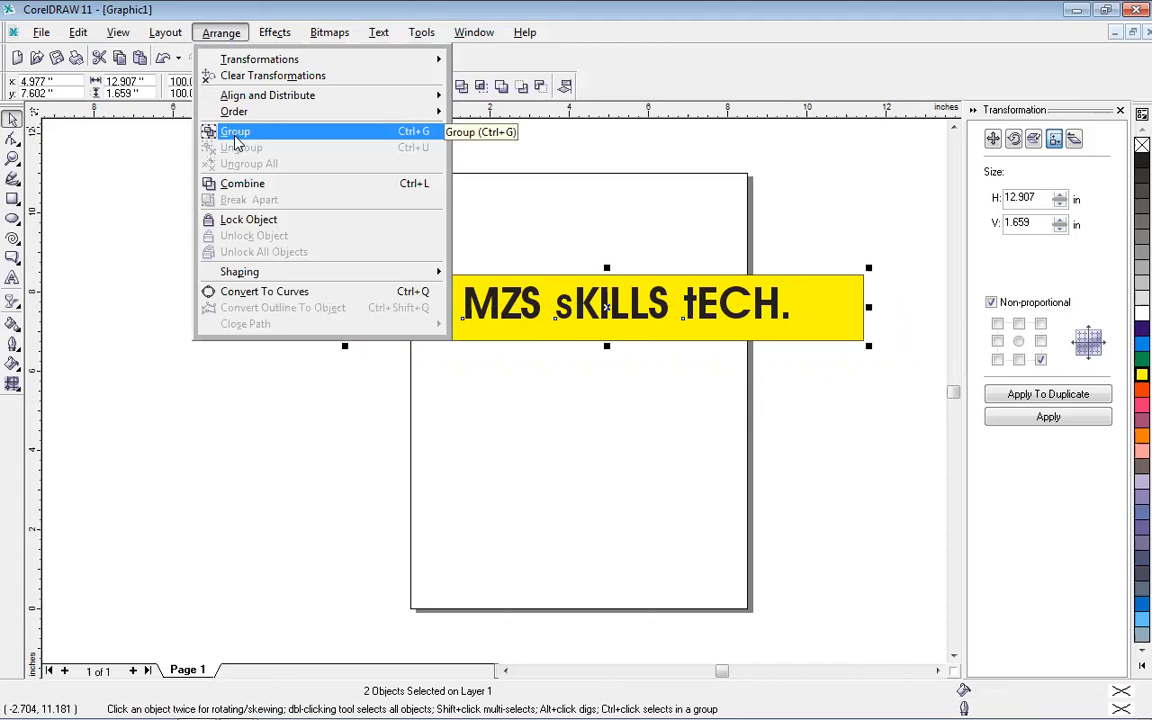
left_click(237, 132)
left_click(458, 390)
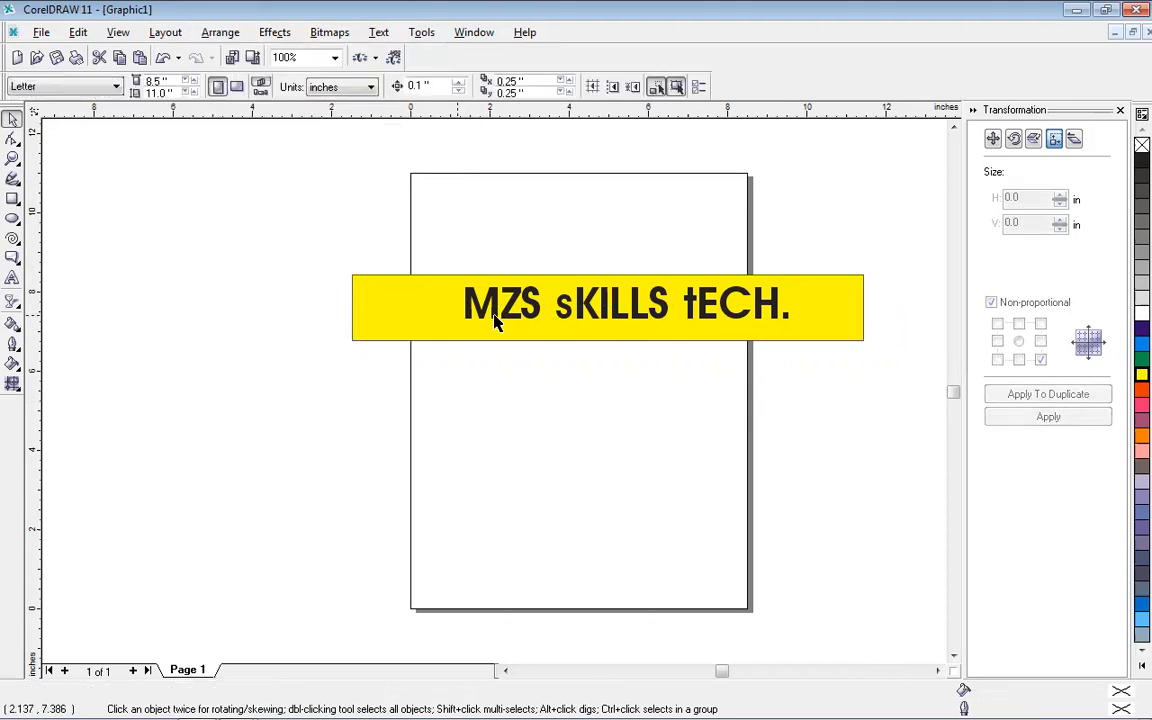
left_click_drag(493, 316, 428, 302)
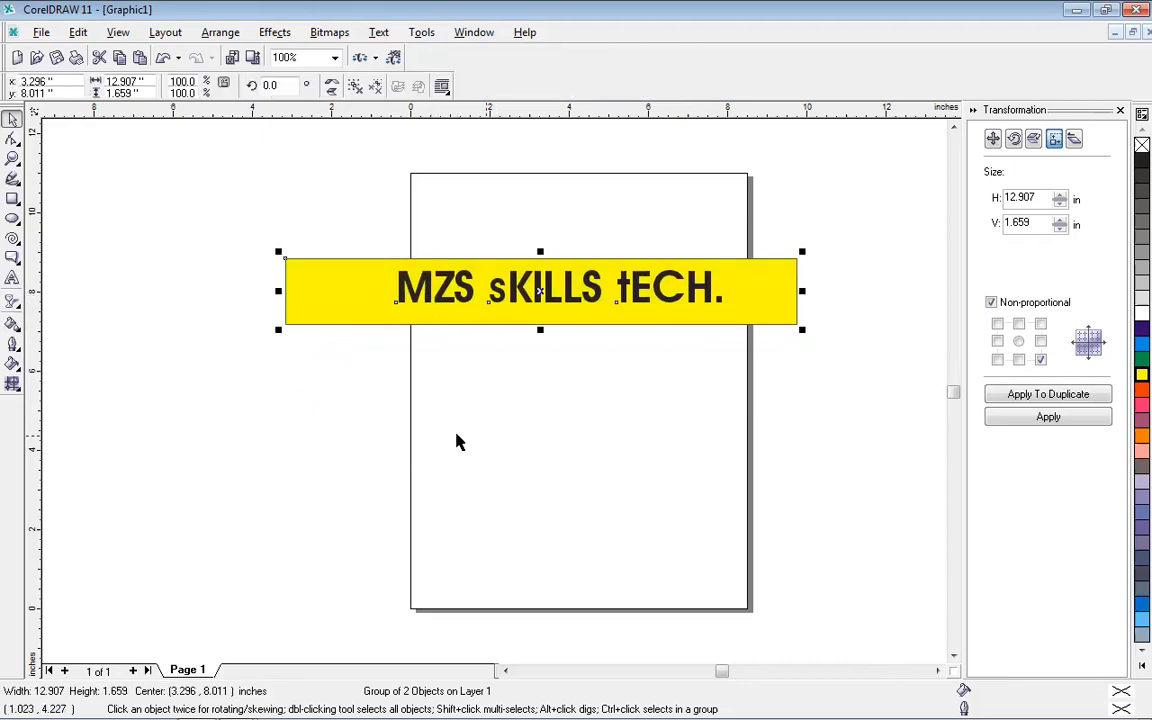
- Ungroup the rectangle and text and move both down to a center of about 2.57, 3.49 inches
left_click(205, 33)
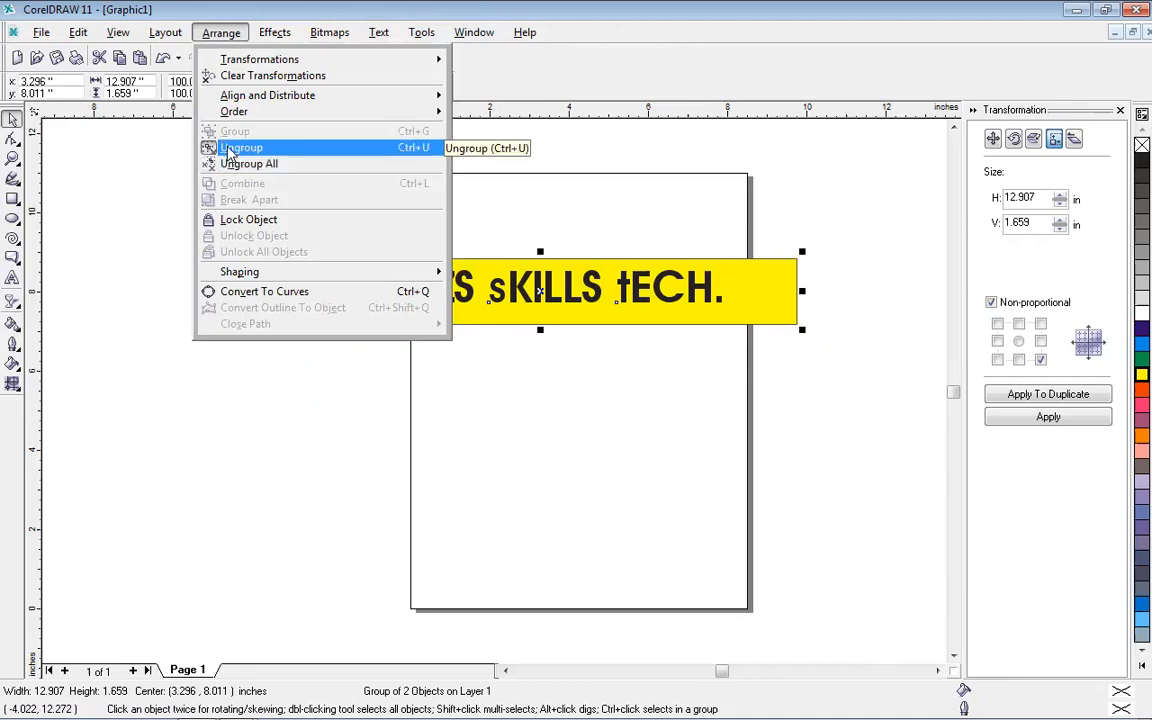
left_click(226, 148)
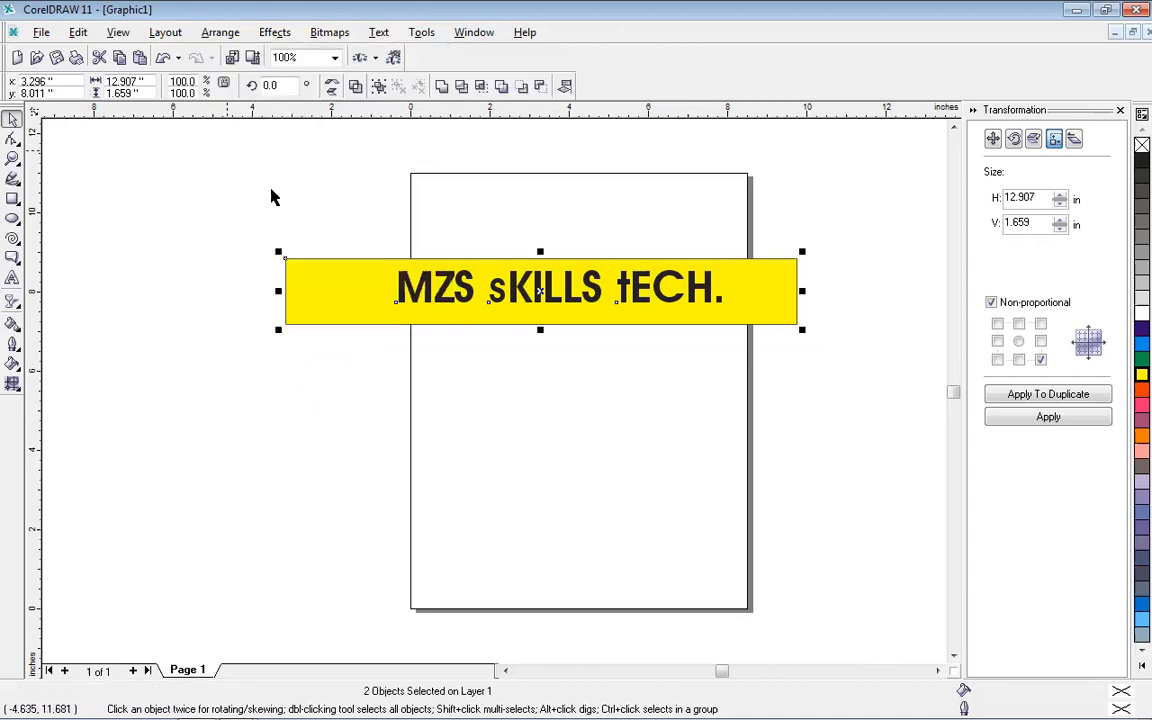
left_click(437, 297)
left_click_drag(398, 270, 369, 449)
left_click(416, 249)
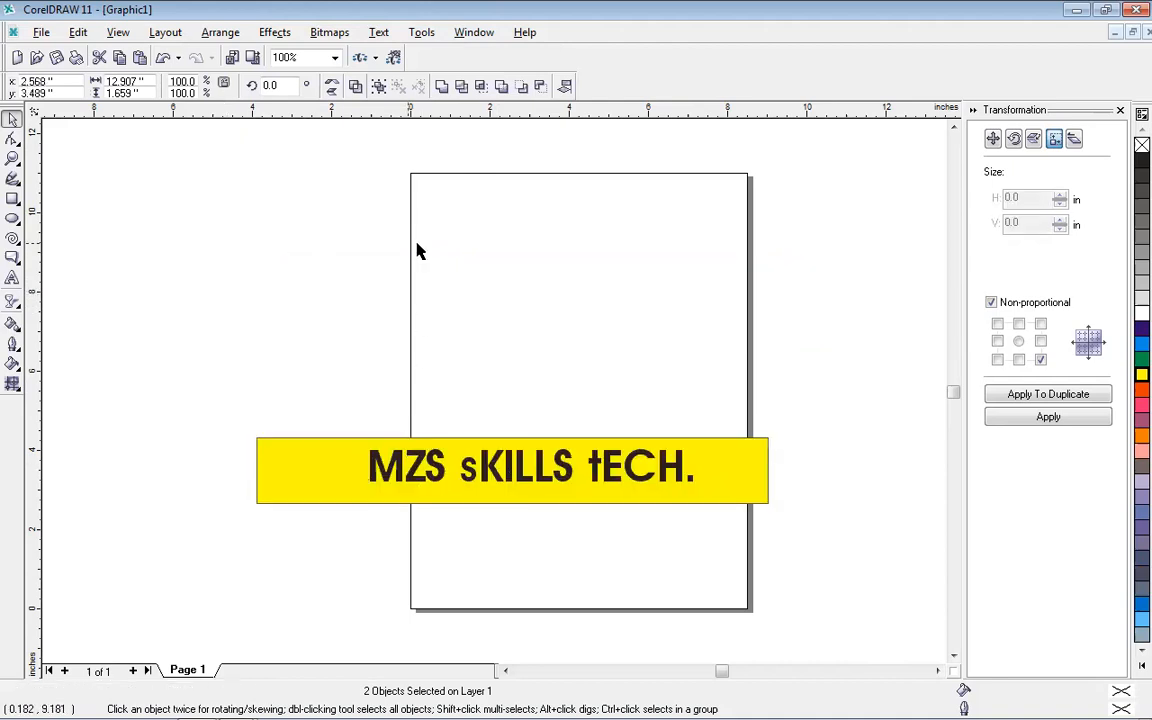
- Move the artistic text left within the yellow rectangle to about -2.61, 3.08 inches and color it red
left_click(422, 470)
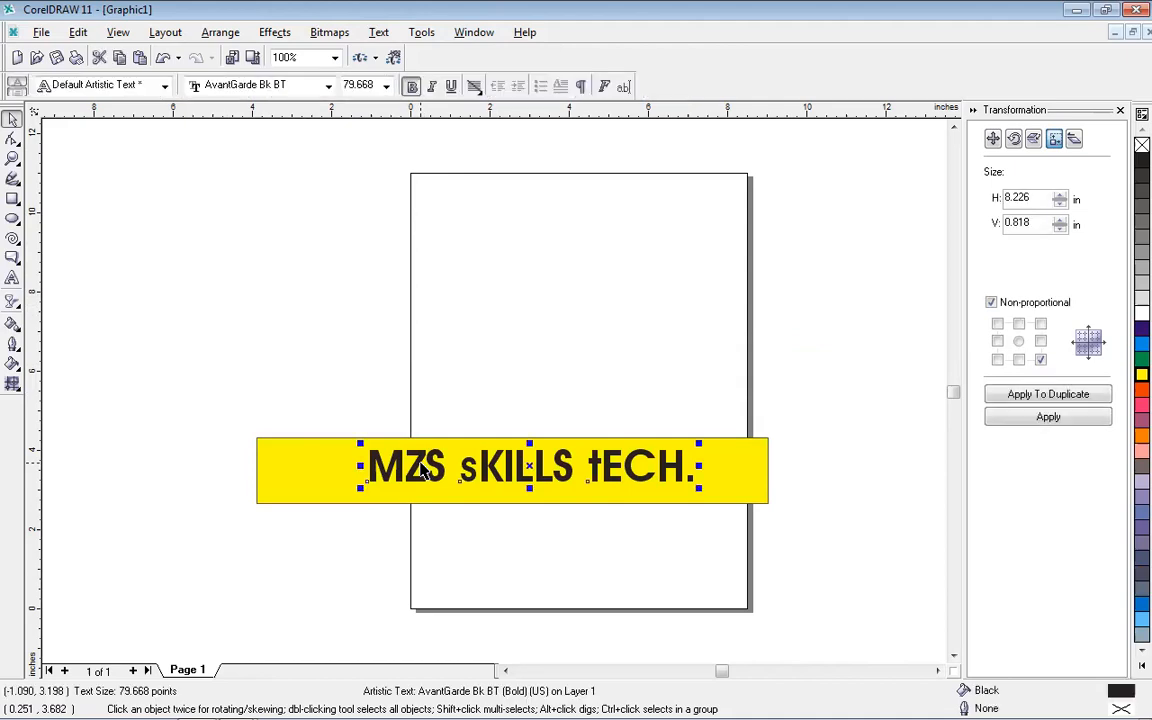
left_click_drag(528, 454, 469, 470)
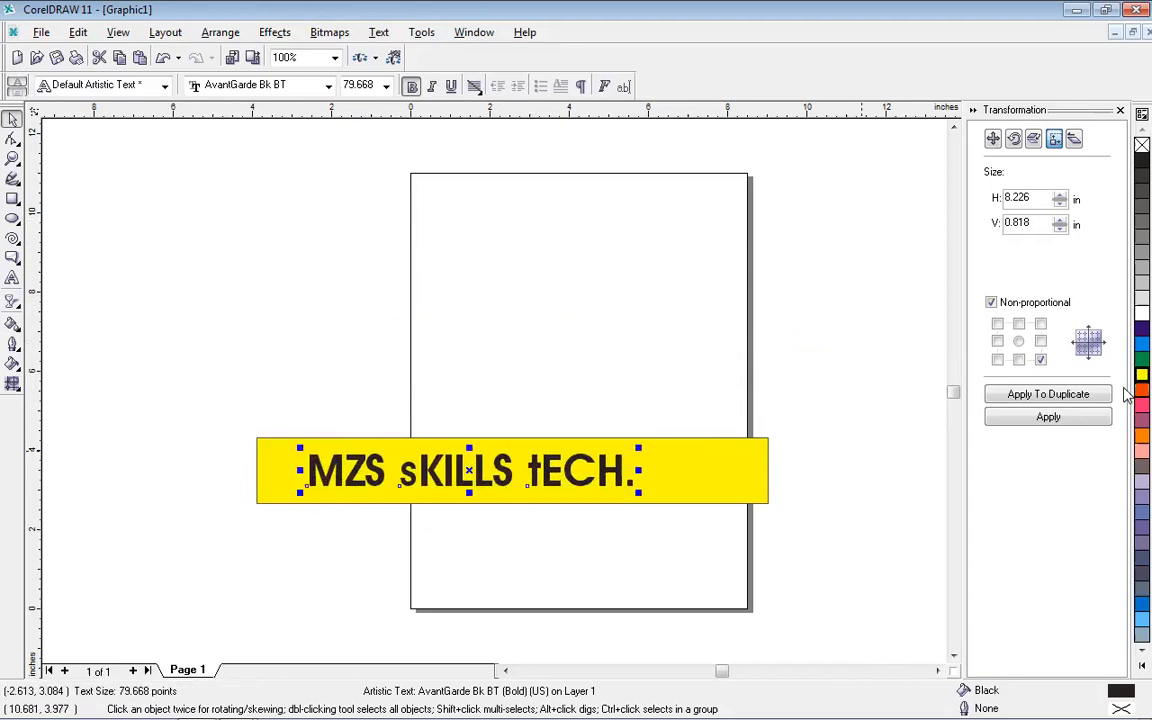
left_click(1141, 390)
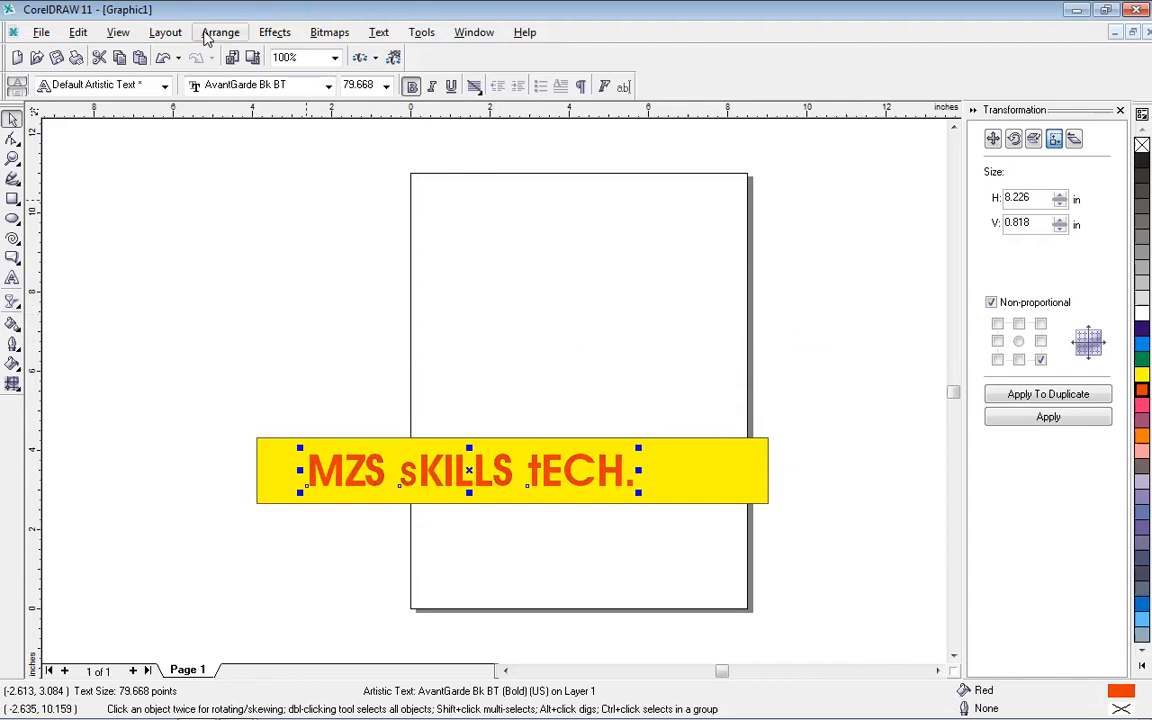
- Look at the Lock Object command and move the yellow rectangle about 3.86 inches up, away from the text
left_click(212, 34)
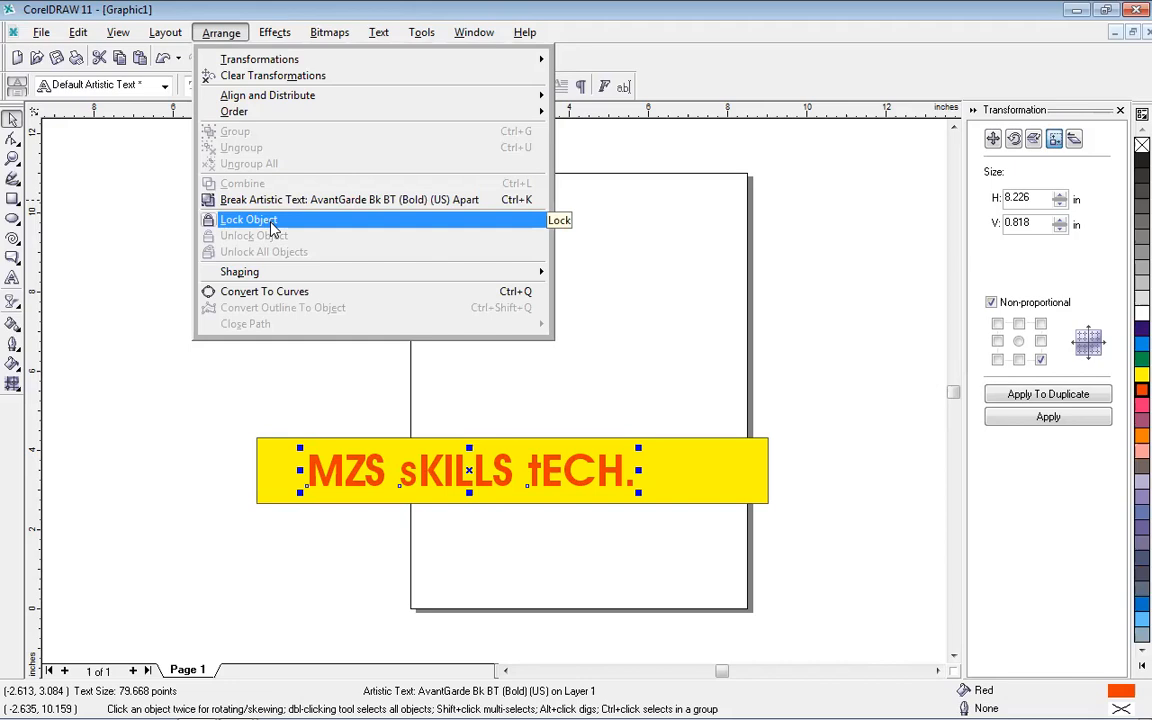
left_click(277, 492)
left_click_drag(263, 477, 236, 320)
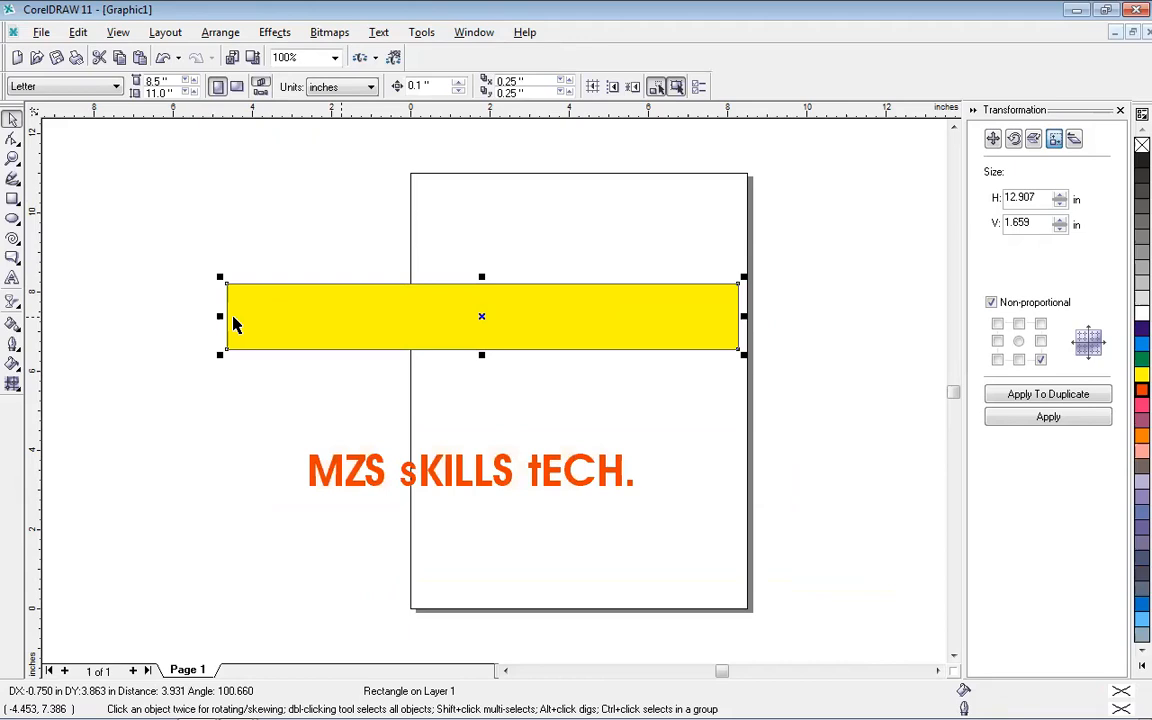
- Move the red artistic text up onto the yellow rectangle, to about -3.09, 6.95 inches
left_click(350, 482)
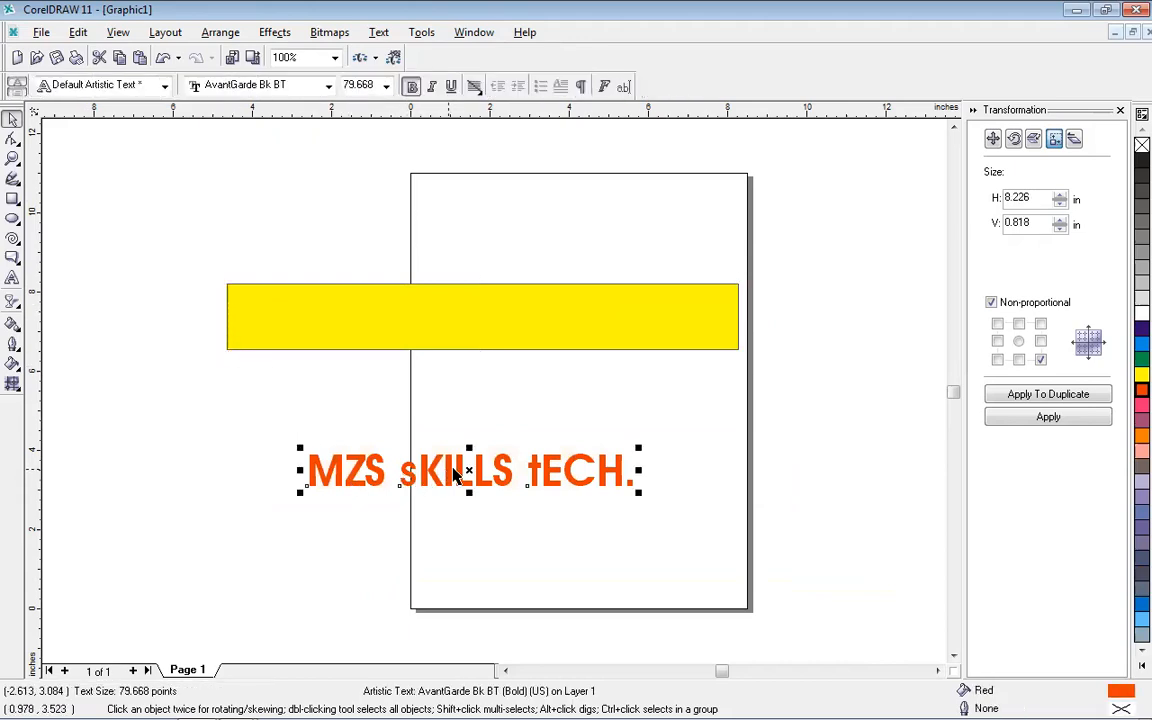
left_click(468, 470)
left_click(455, 472)
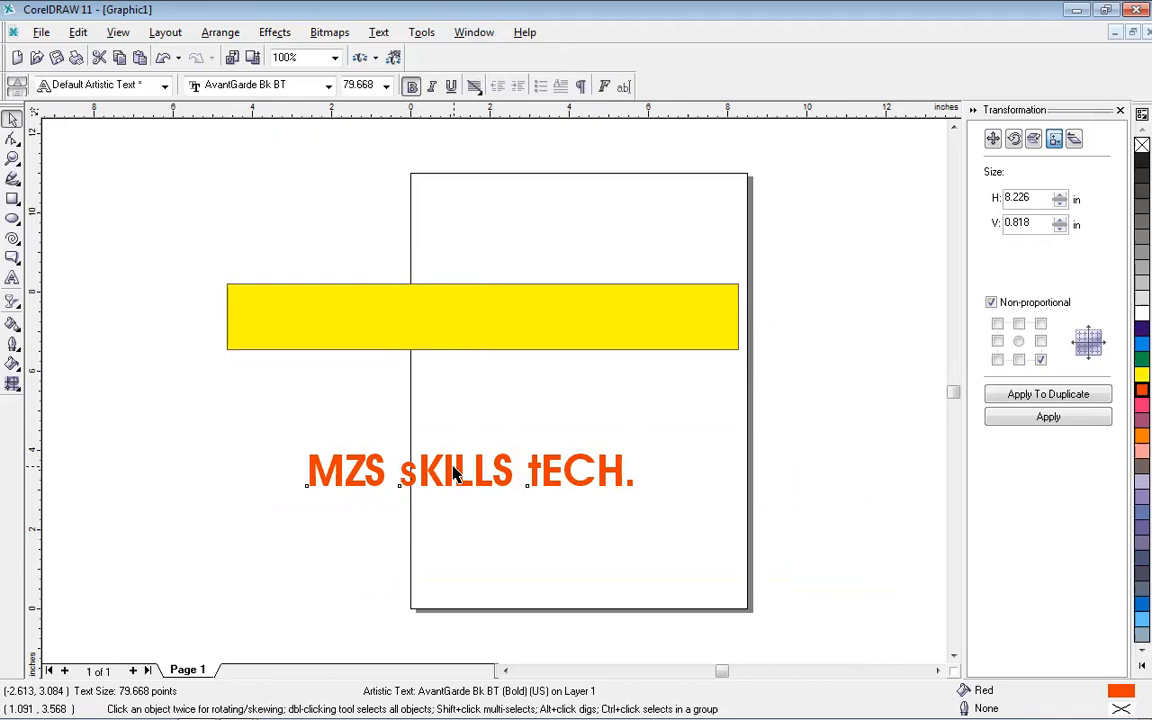
left_click(462, 470)
left_click_drag(462, 470, 446, 293)
left_click(249, 432)
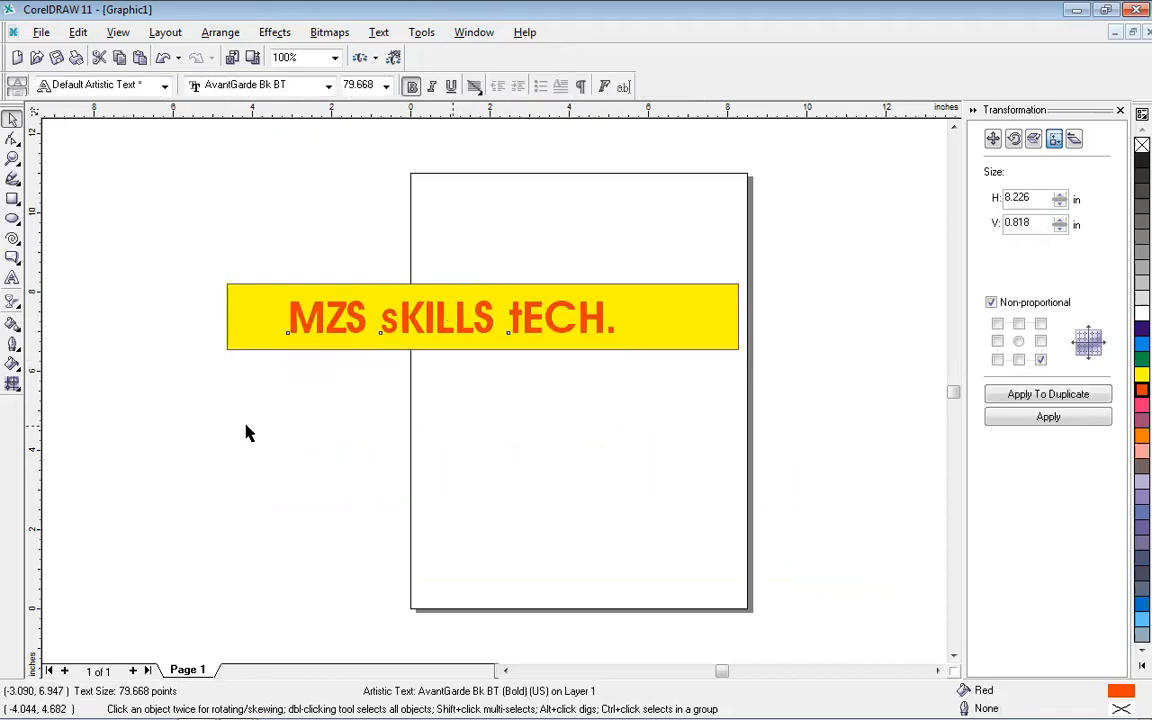
- Combine the yellow rectangle and the red artistic text into a single curve with the letters cut out
left_click_drag(188, 245, 825, 398)
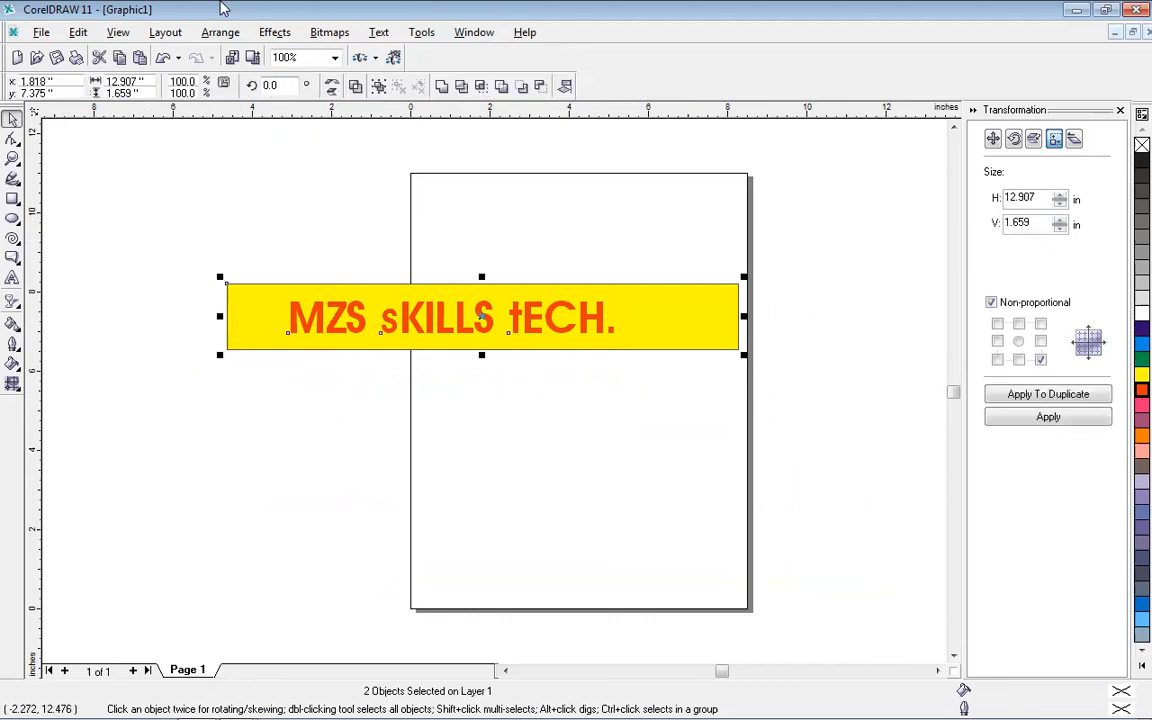
left_click(220, 33)
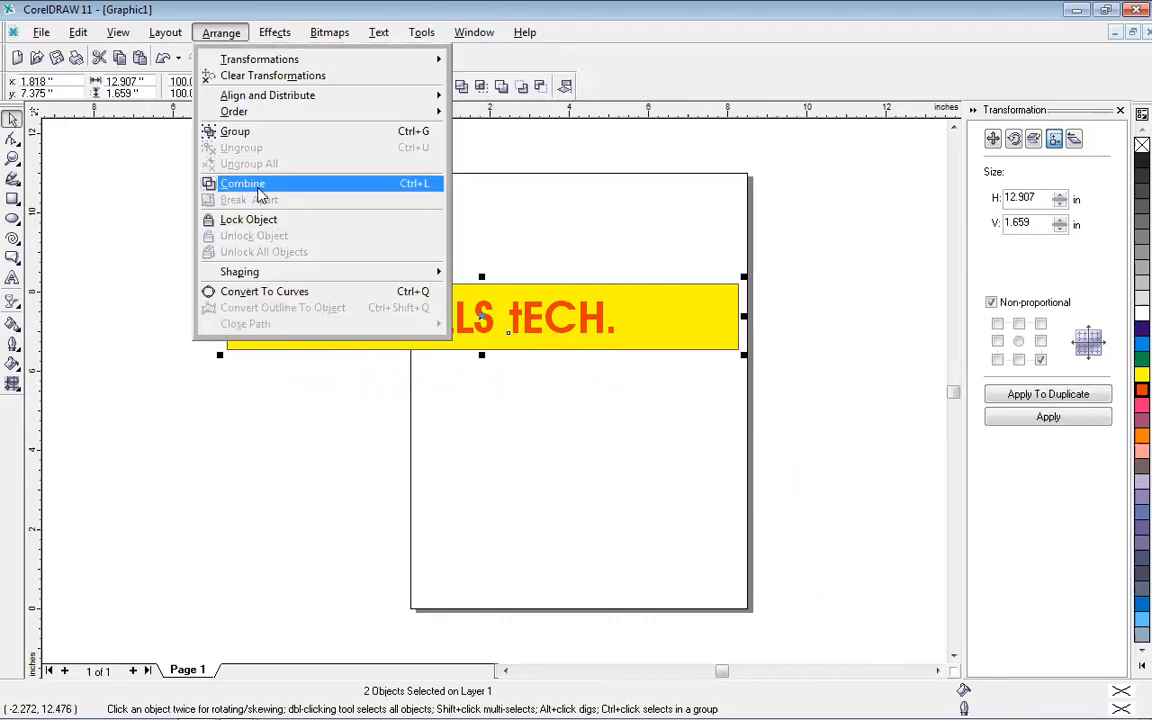
left_click(245, 184)
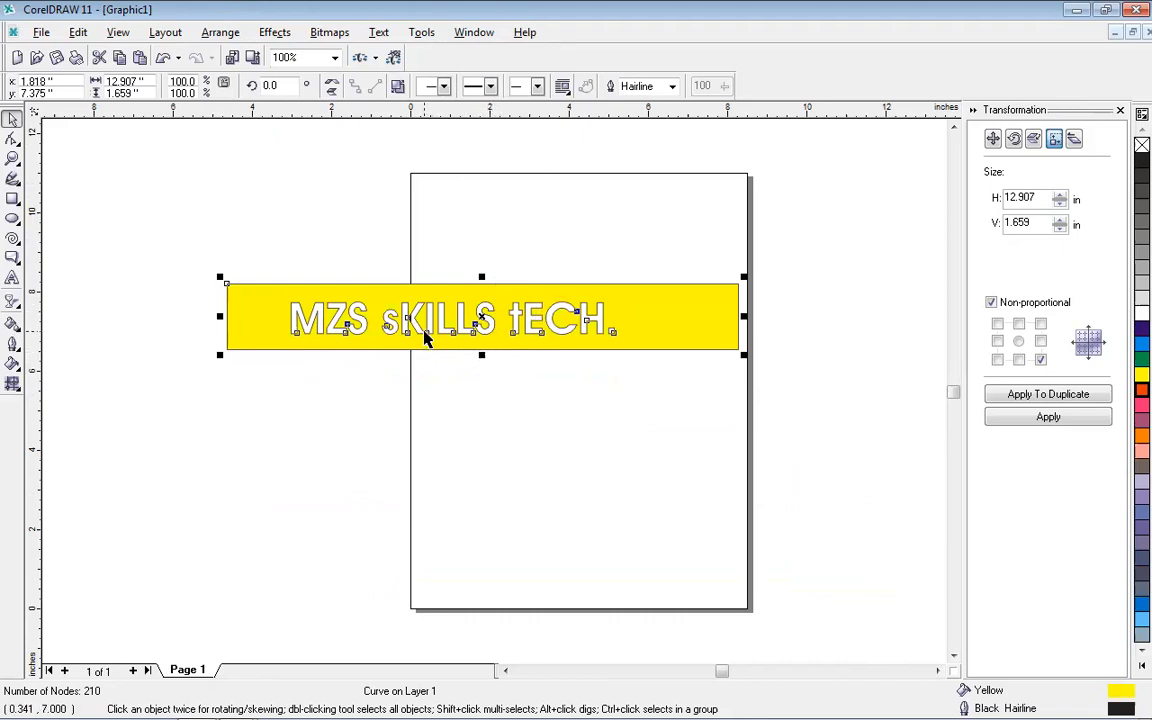
left_click(298, 373)
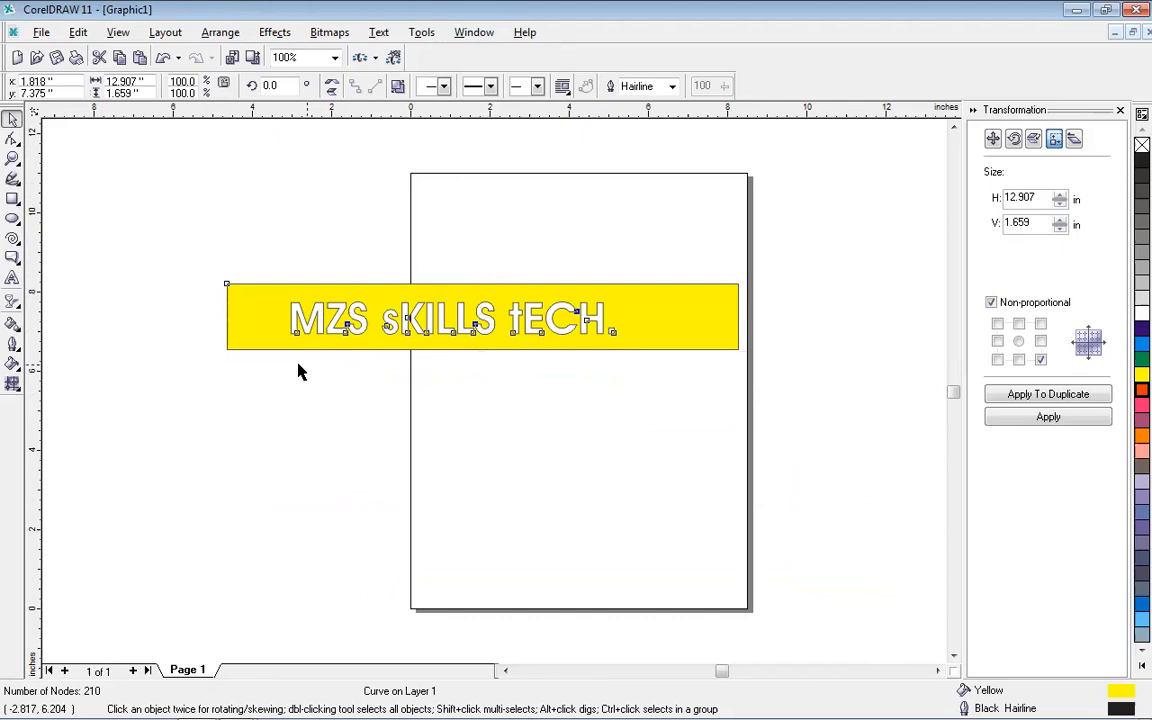
- With the Shape tool, pull nodes of the "tECH." cutout outward into spikes, the tallest from the H to about 6.77, 10.23 inches
left_click(408, 318)
left_click(14, 140)
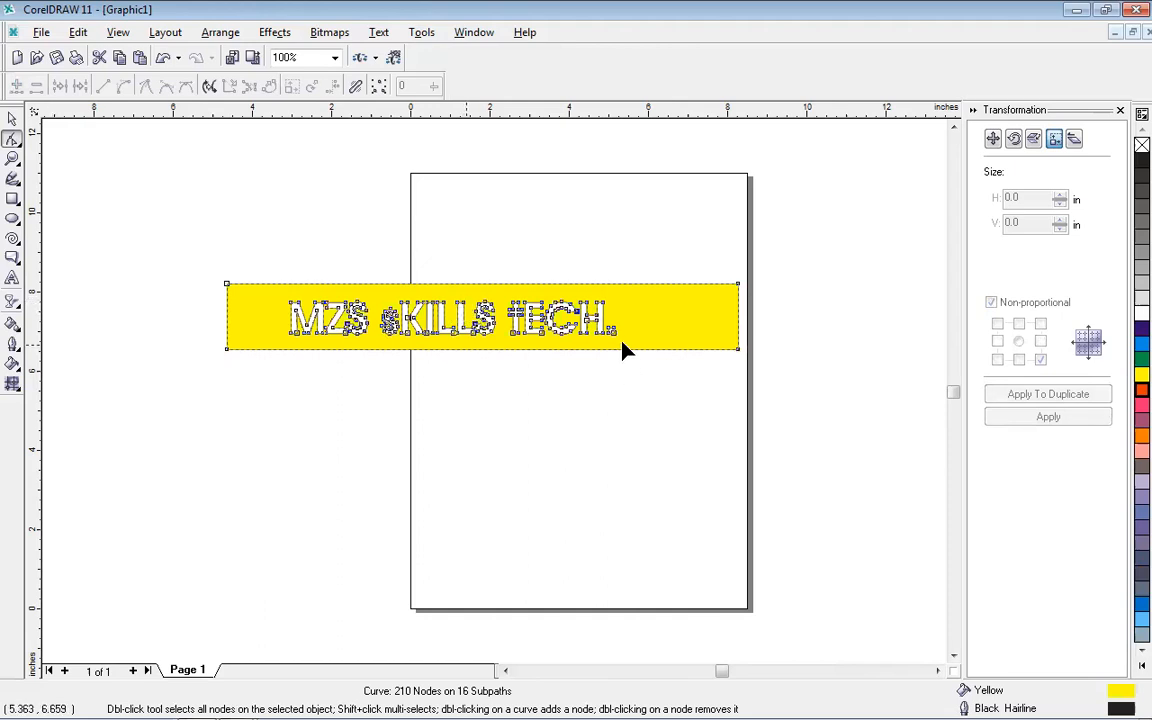
left_click_drag(611, 328, 687, 298)
left_click_drag(607, 315, 677, 204)
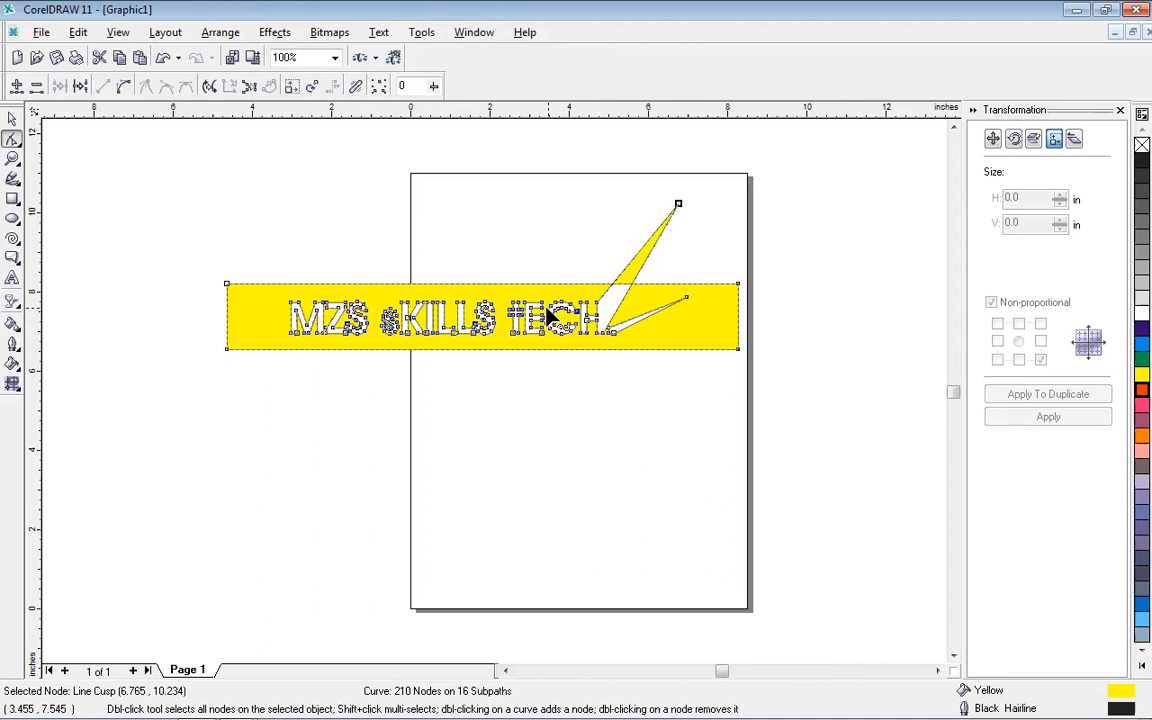
left_click_drag(543, 303, 587, 250)
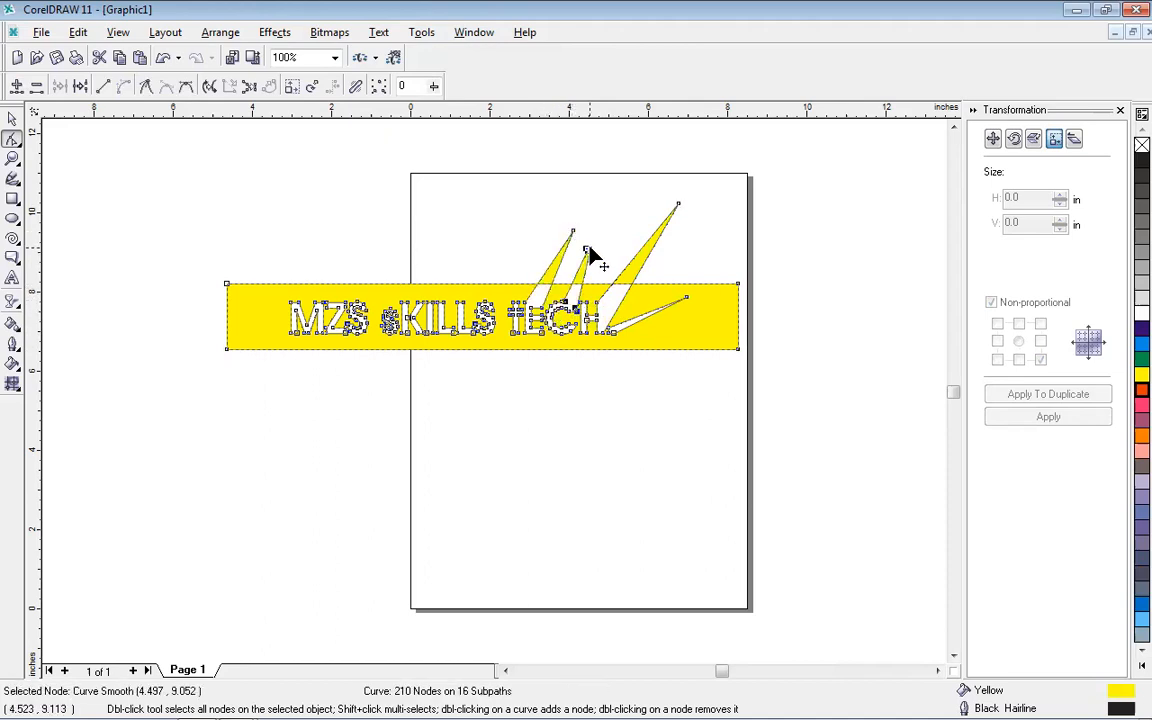
- Pull upper nodes of the L, K and M cutouts upward into spikes, the outermost M node to about -3.98, 8.87 inches
left_click_drag(443, 305, 449, 267)
left_click_drag(412, 307, 414, 267)
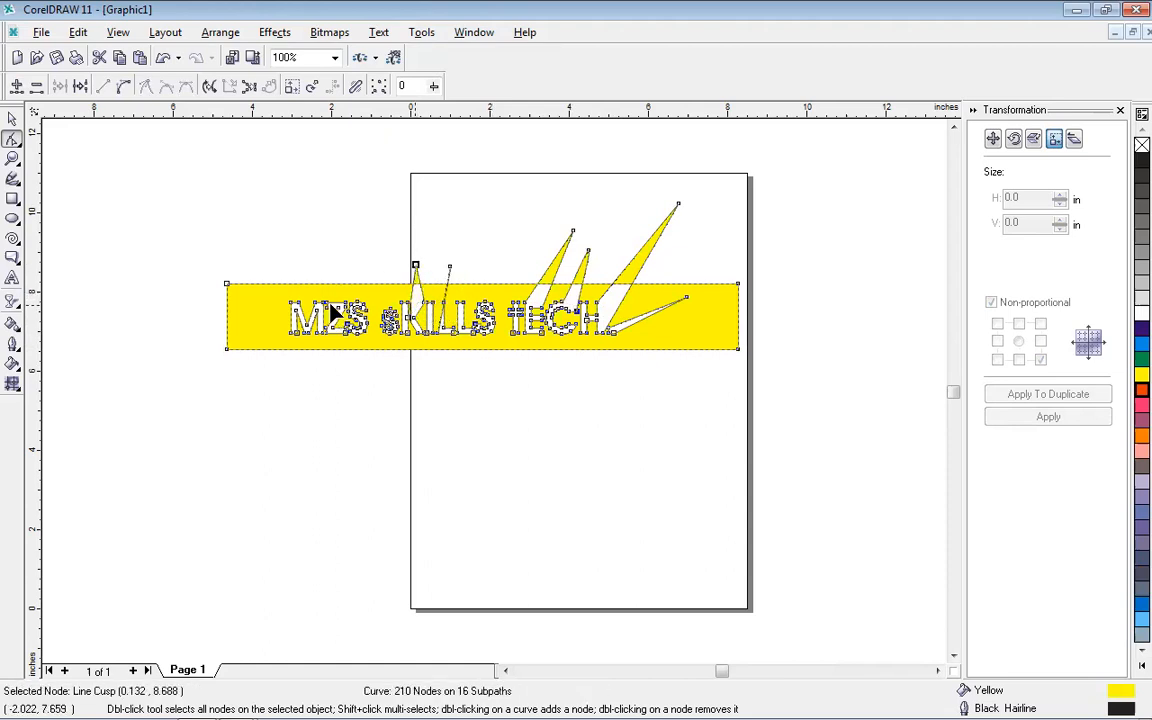
left_click_drag(310, 304, 308, 255)
left_click_drag(290, 302, 252, 258)
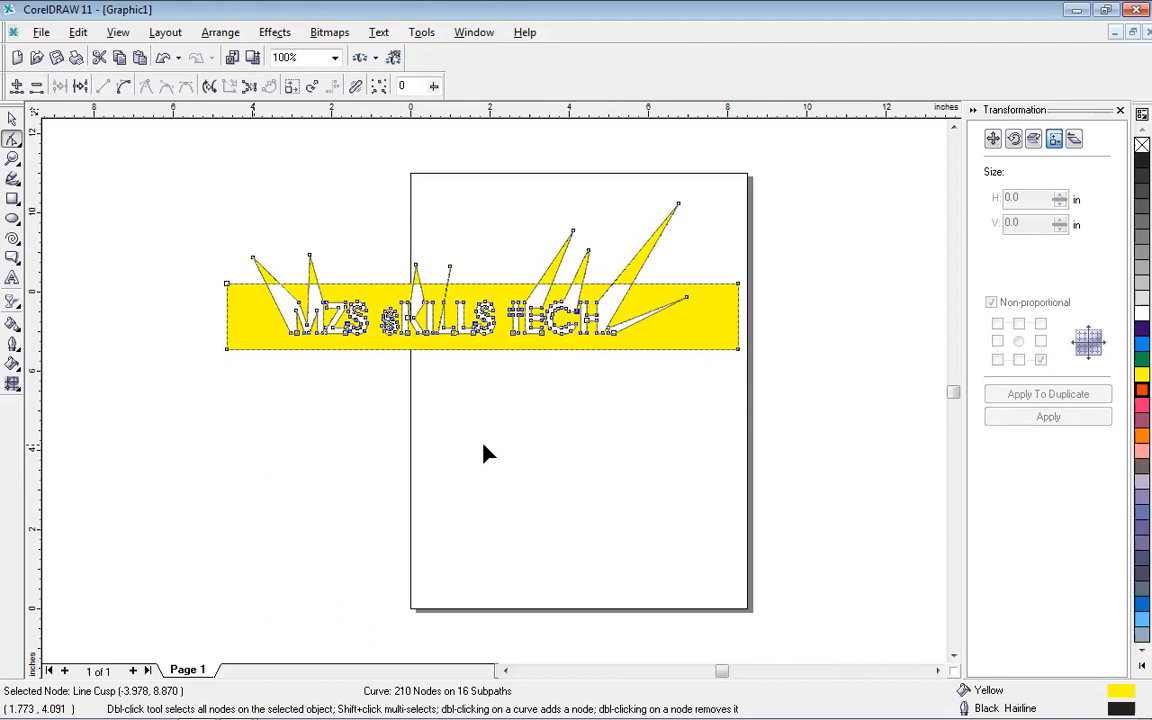
left_click(89, 172)
left_click(12, 118)
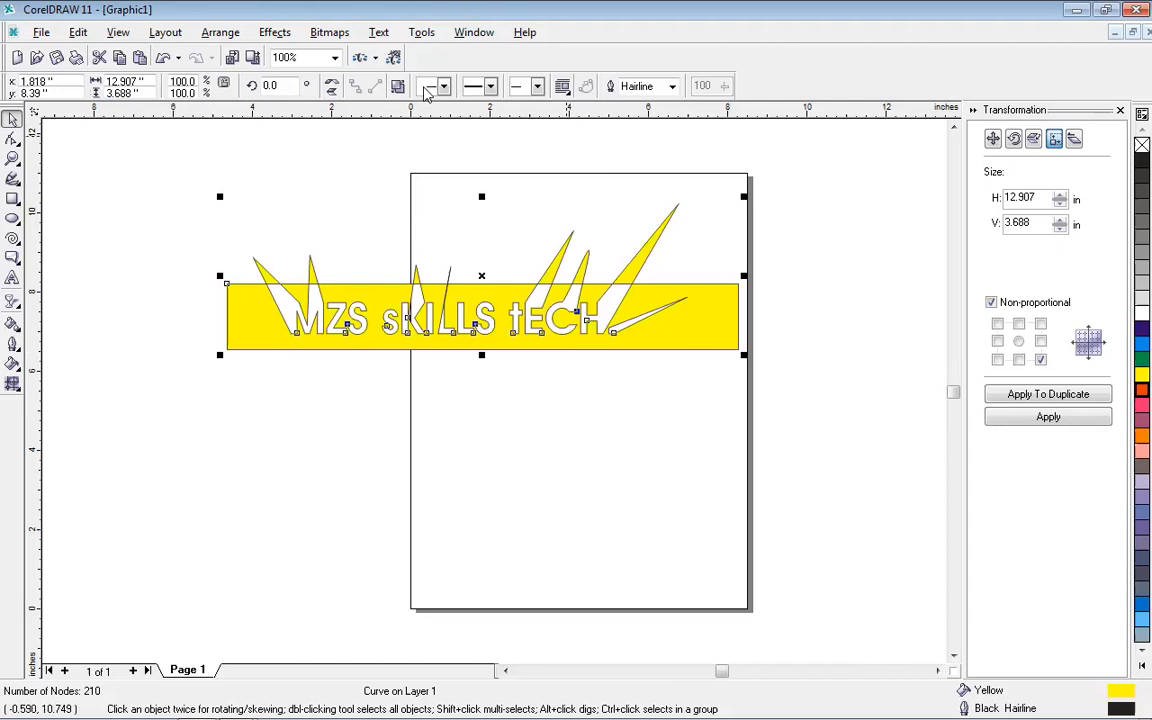
left_click(179, 37)
mouse_move(221, 32)
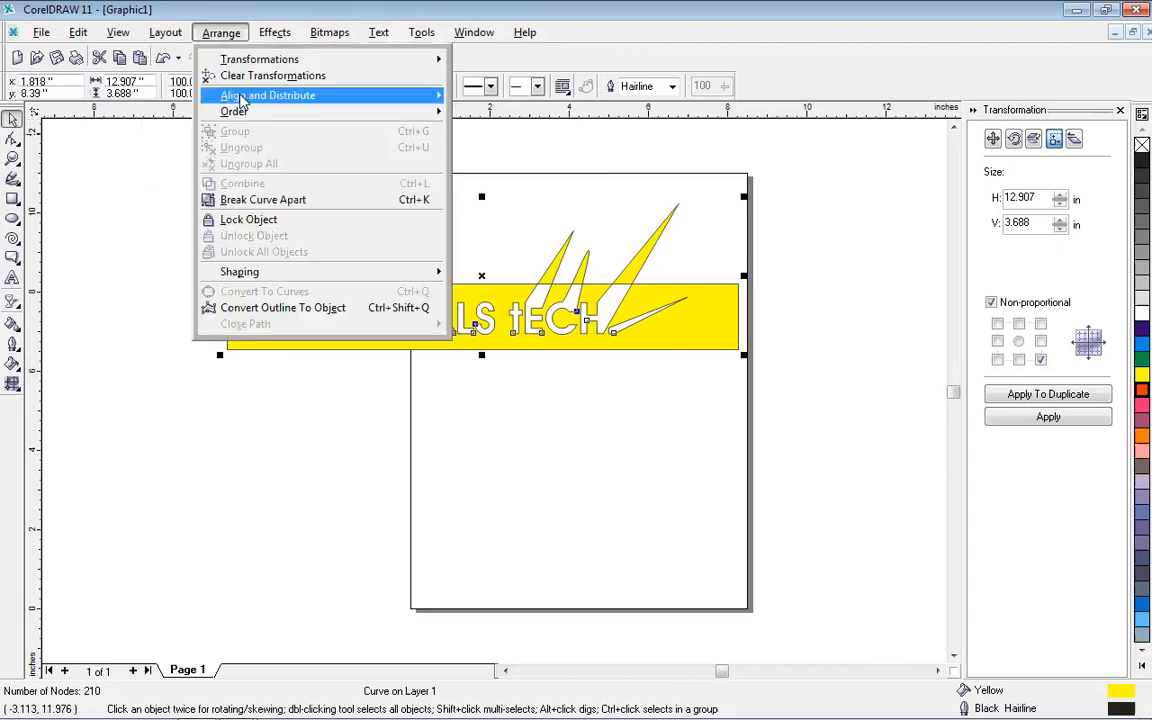
left_click(255, 410)
left_click_drag(223, 398, 744, 388)
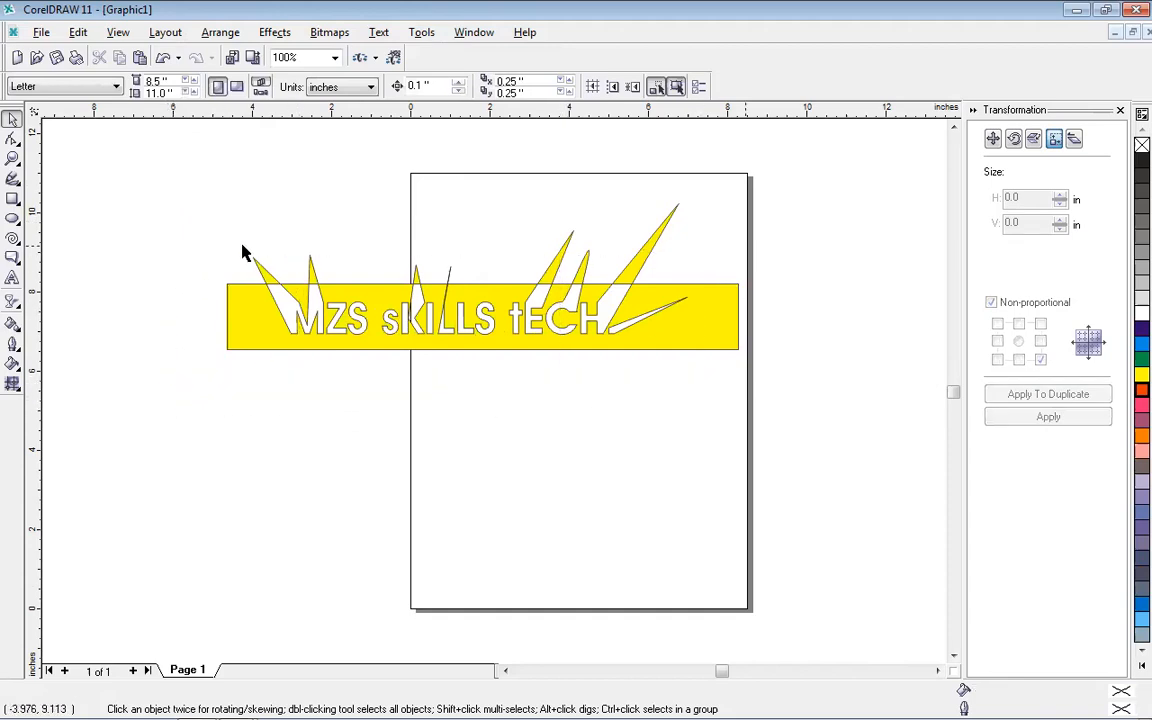
- Select the whole reshaped yellow curve and lock it with Lock Object
left_click_drag(128, 165, 840, 418)
left_click_drag(157, 197, 806, 388)
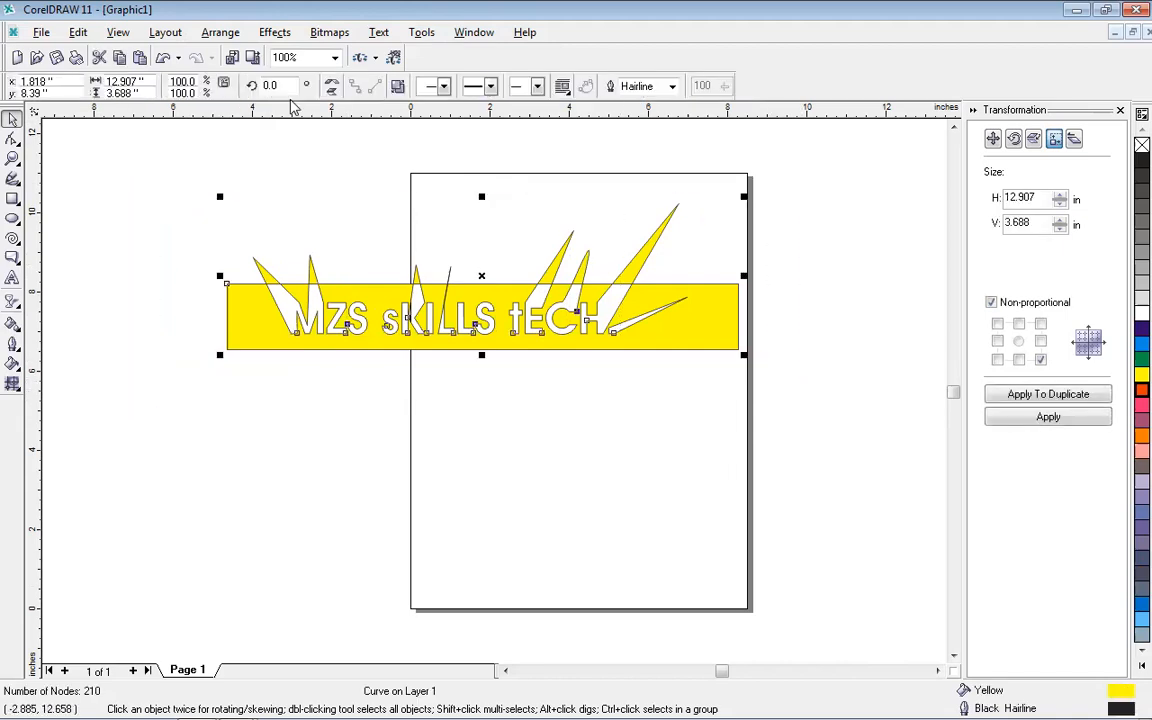
left_click(220, 32)
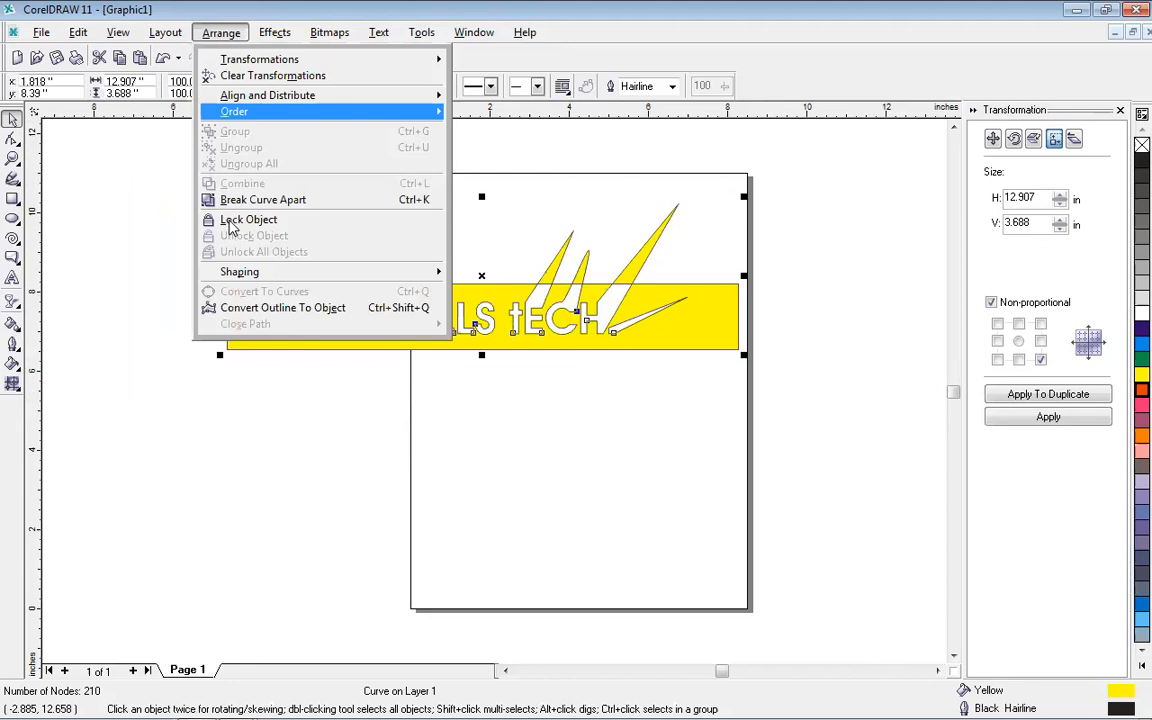
left_click(230, 221)
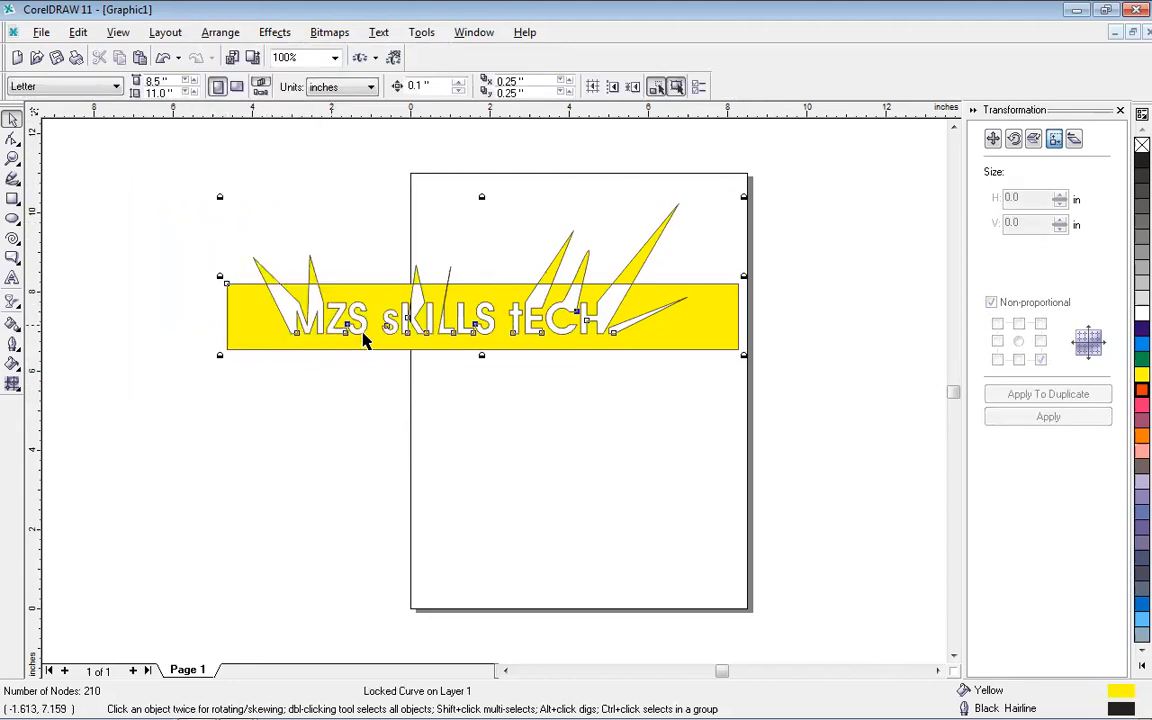
- Try to move the locked yellow curve down the page
left_click(380, 507)
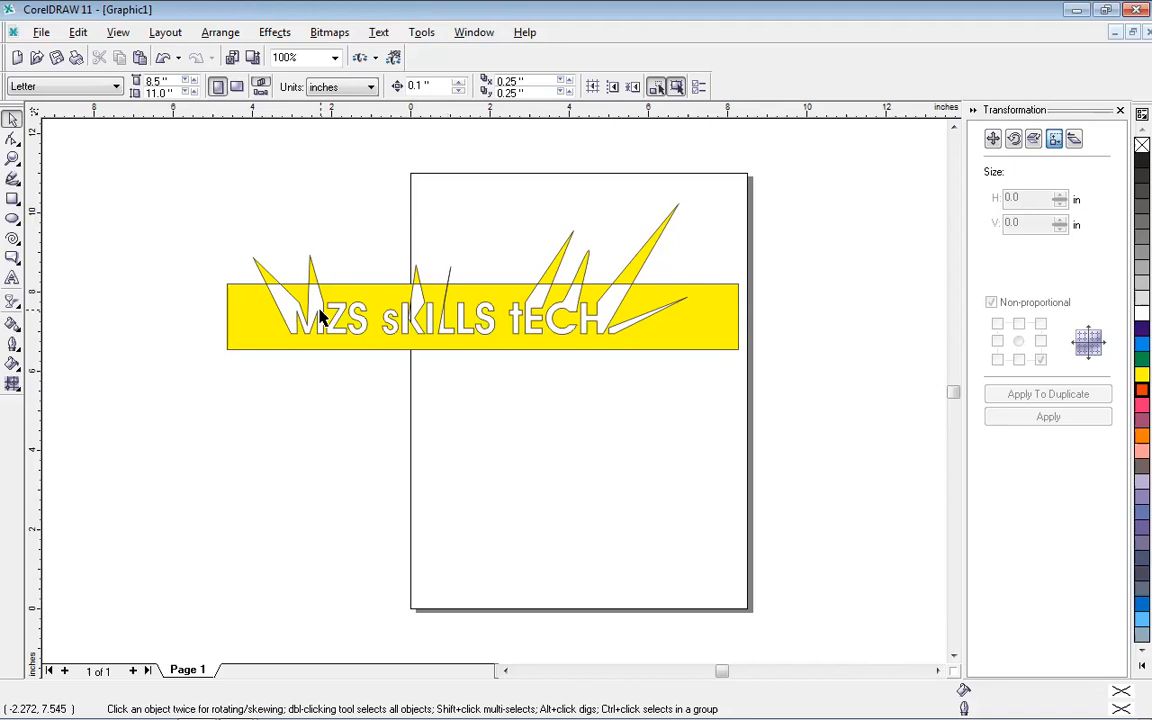
left_click(400, 330)
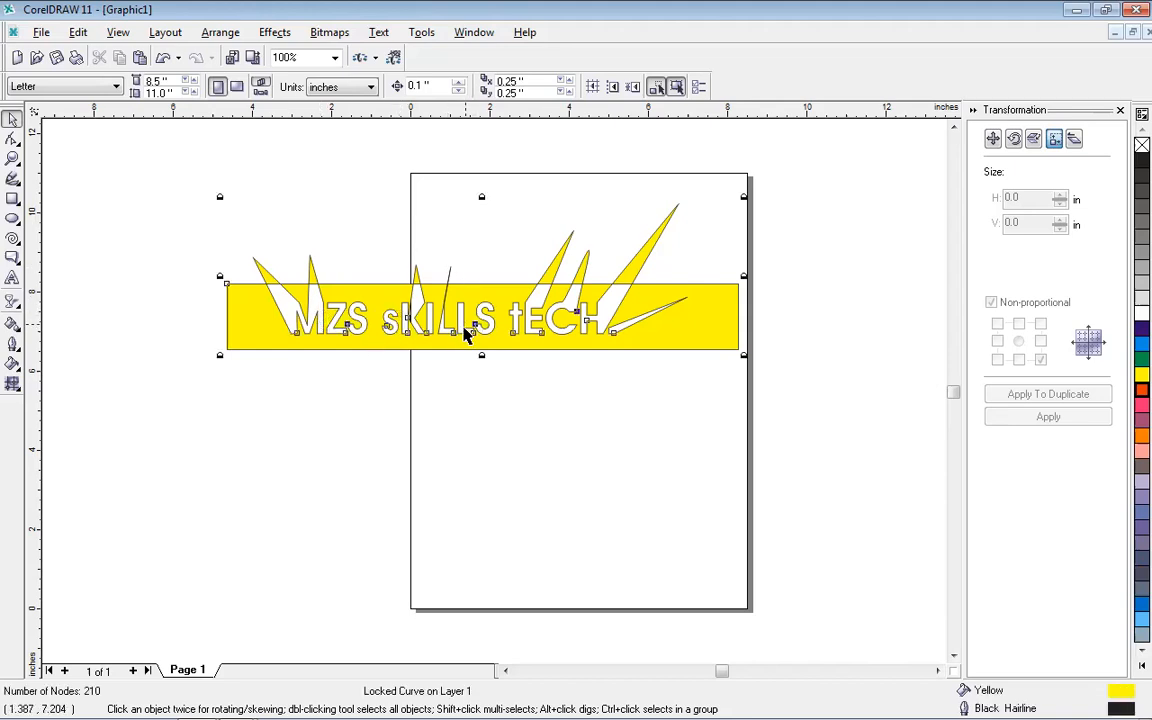
left_click_drag(468, 329, 418, 455)
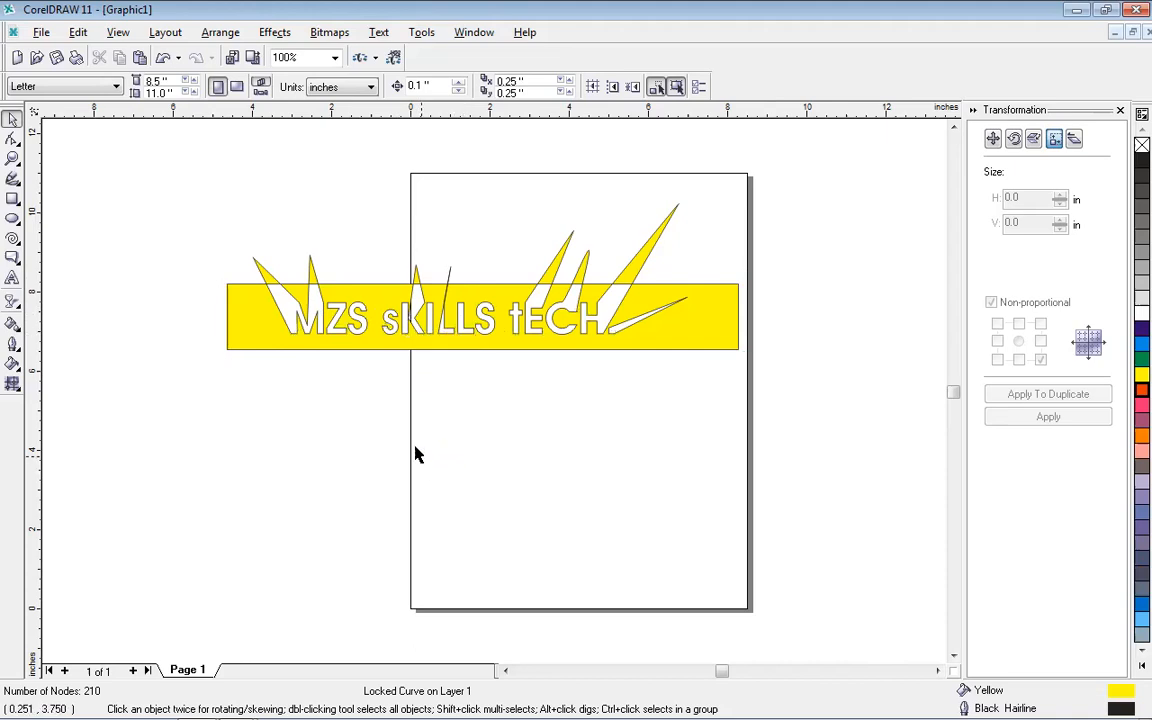
left_click(315, 327)
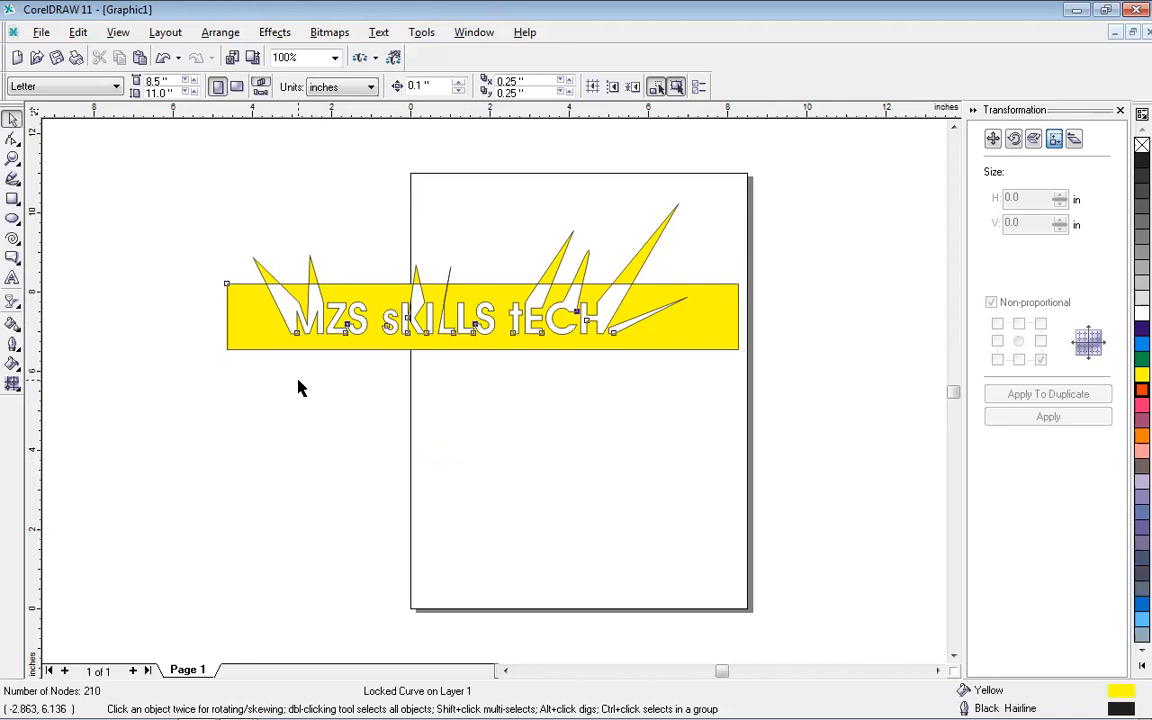
left_click(249, 276)
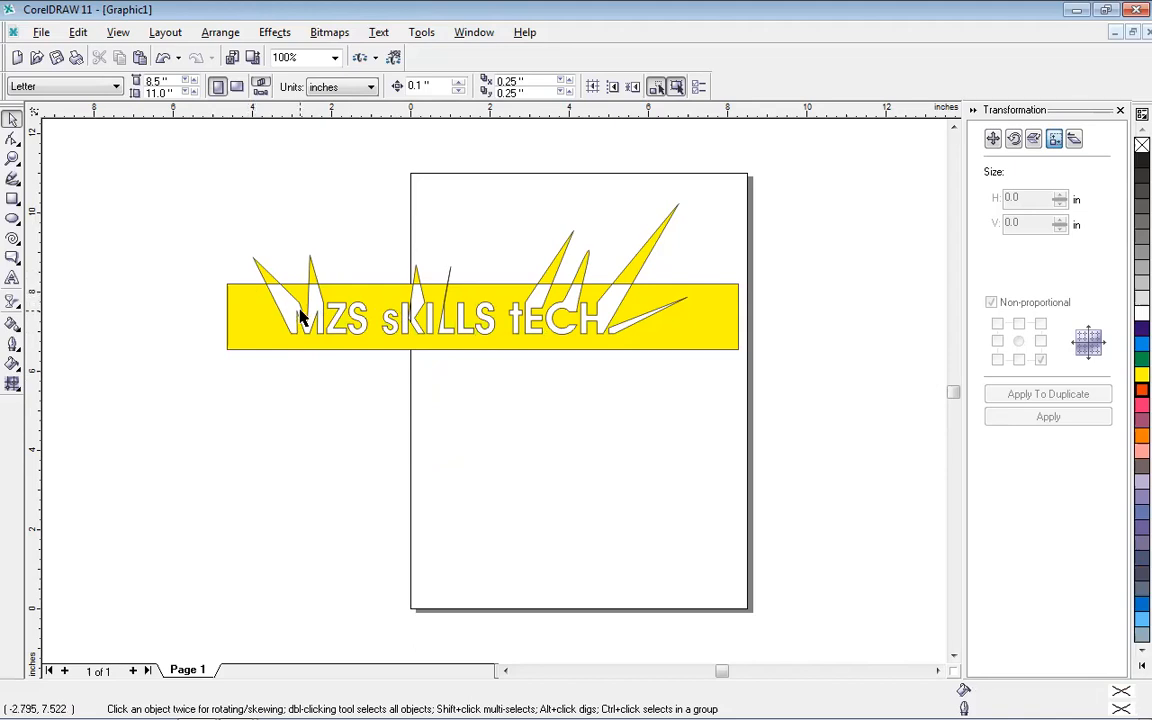
- Unlock the yellow curve and move it down to a center of about 0.89, 4.98 inches
left_click(268, 282)
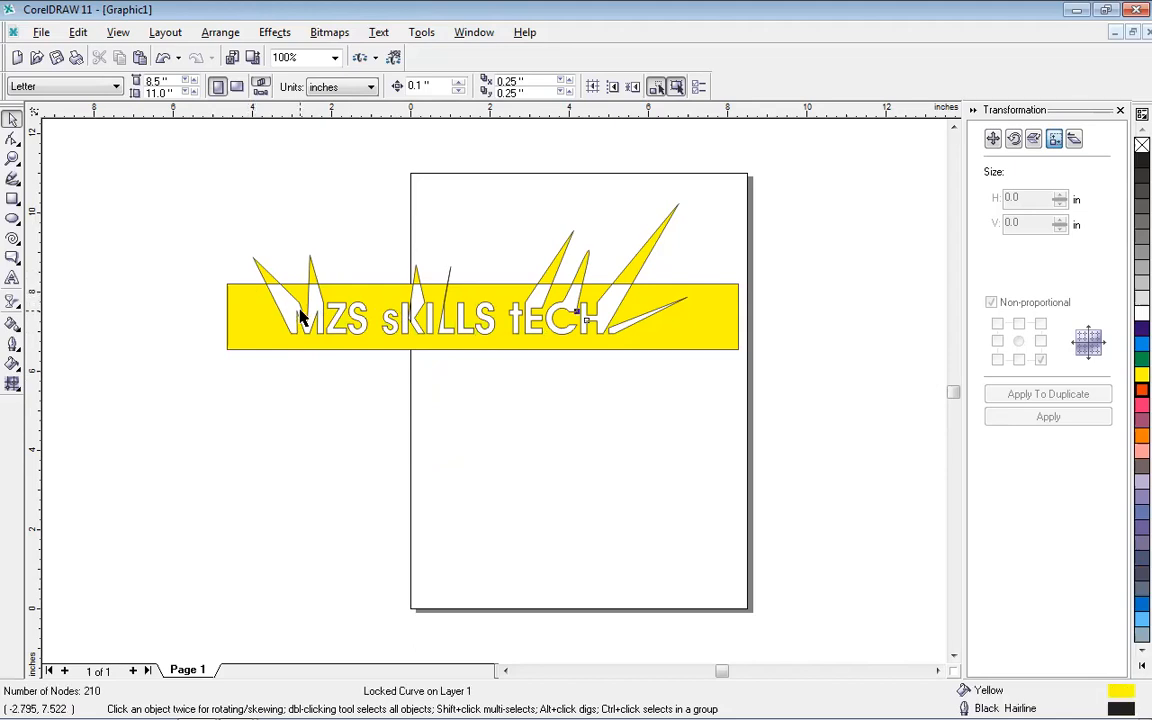
left_click(208, 37)
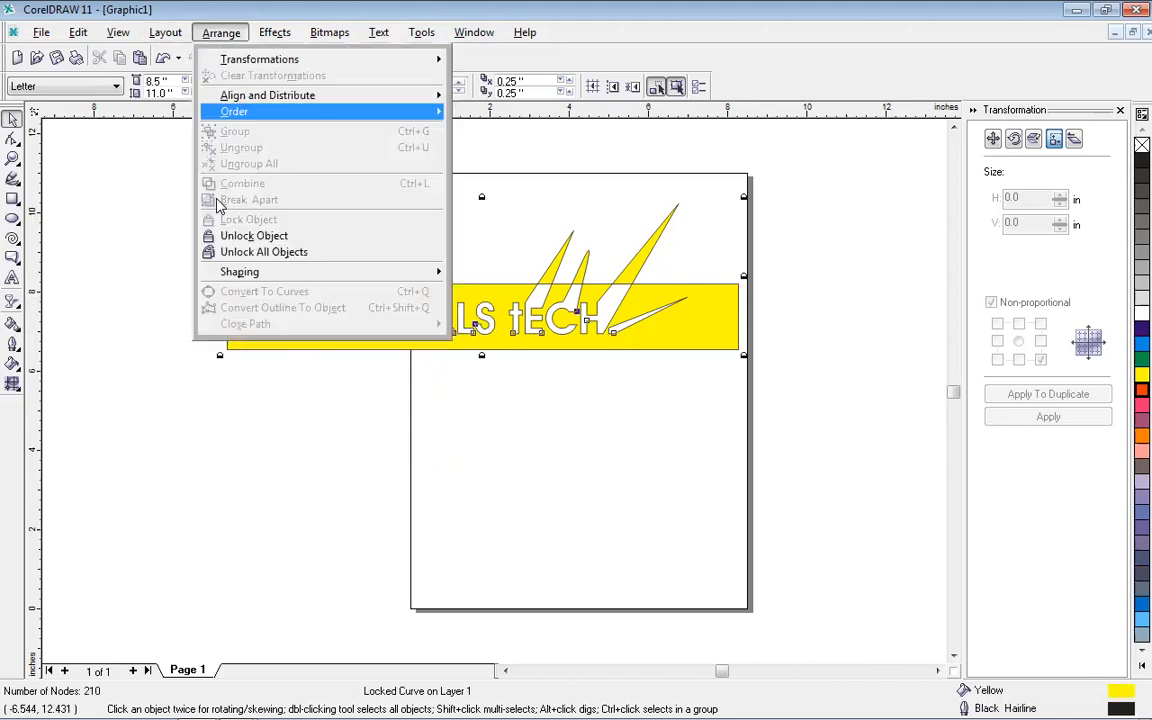
left_click(250, 237)
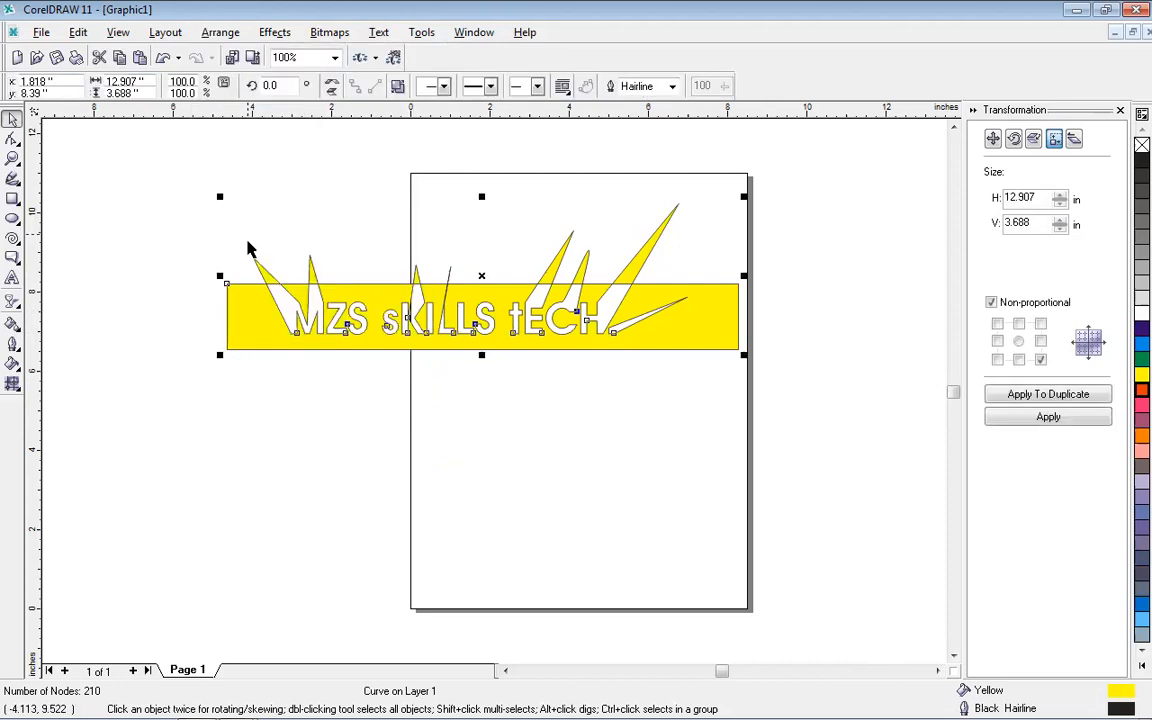
left_click(249, 437)
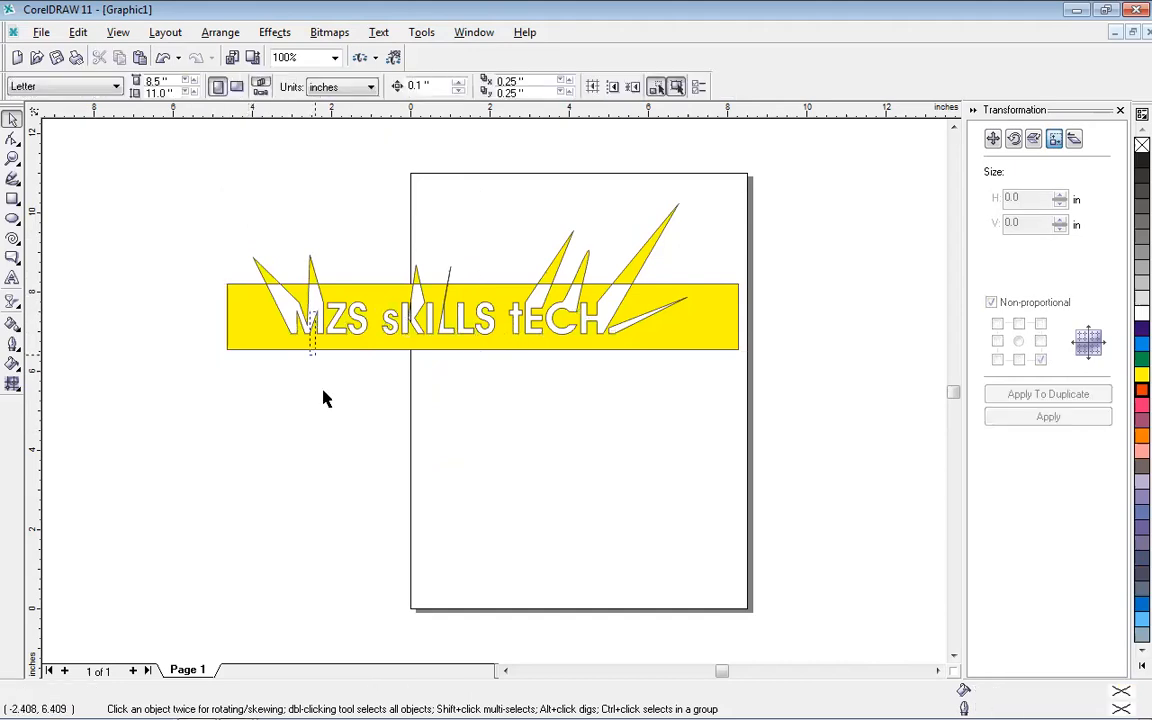
left_click(323, 336)
left_click_drag(325, 319, 288, 454)
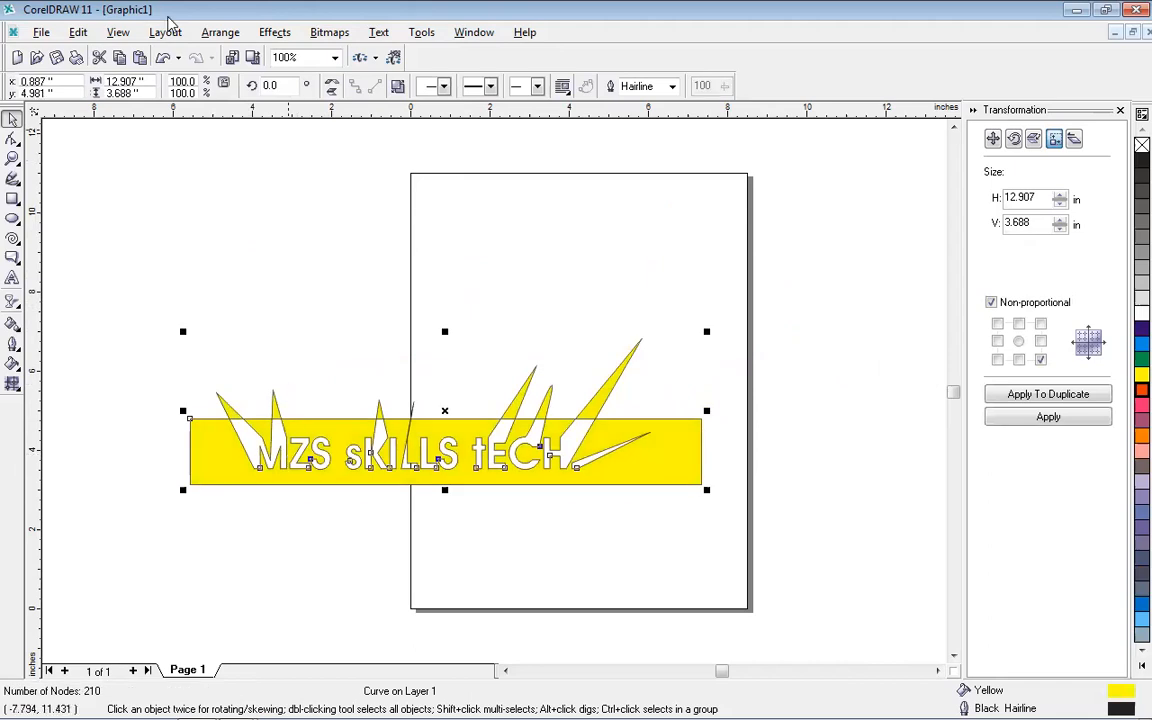
- Convert the yellow curve's outline to an object and move it above the fill, to a center of about 1.07, 7.84 inches
left_click(205, 35)
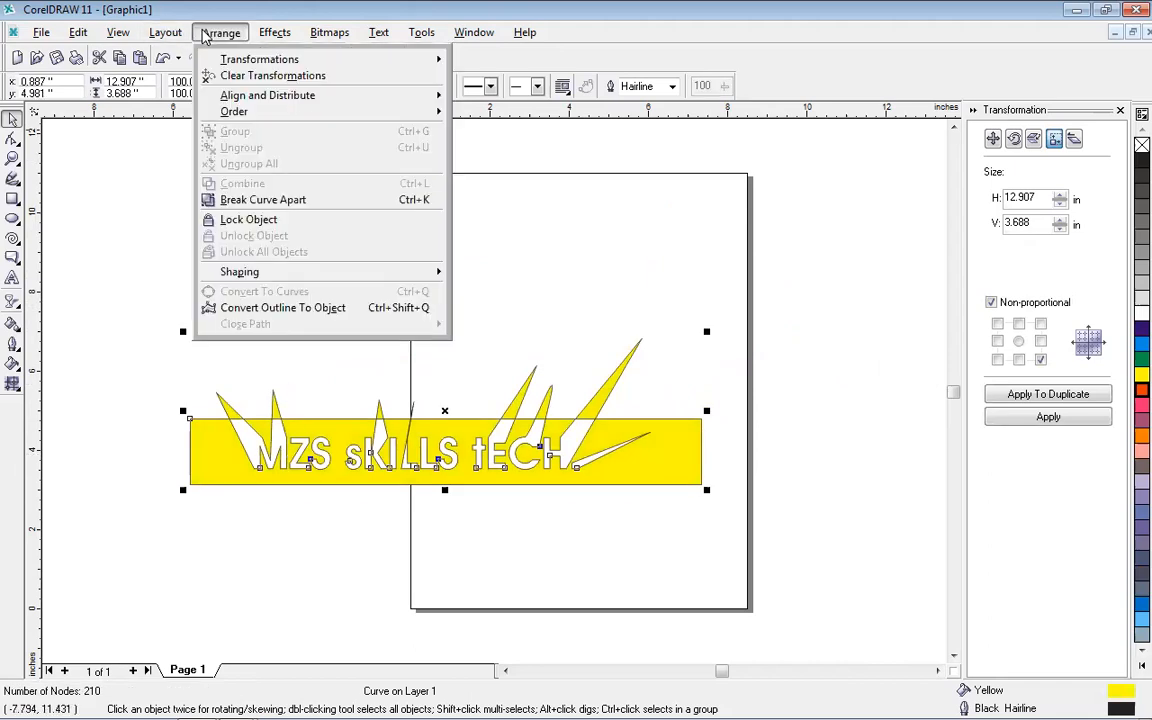
left_click(232, 316)
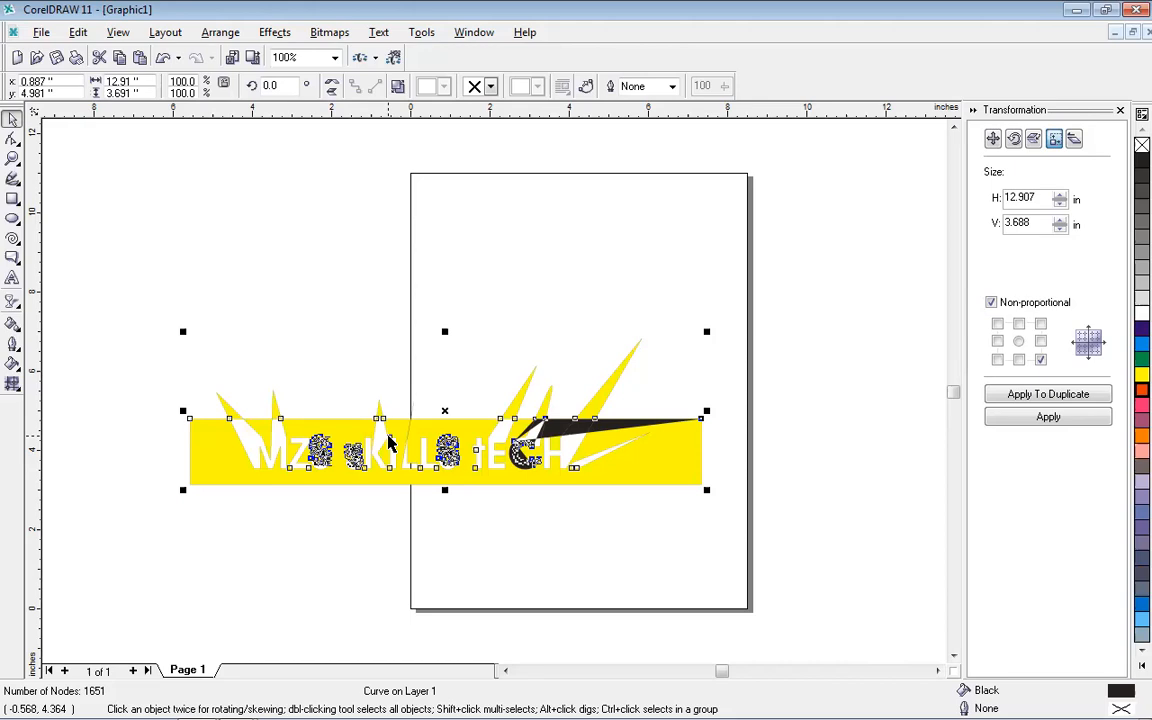
mouse_move(389, 443)
left_mouse_down()
mouse_move(425, 321)
mouse_move(427, 336)
mouse_move(365, 333)
left_mouse_up()
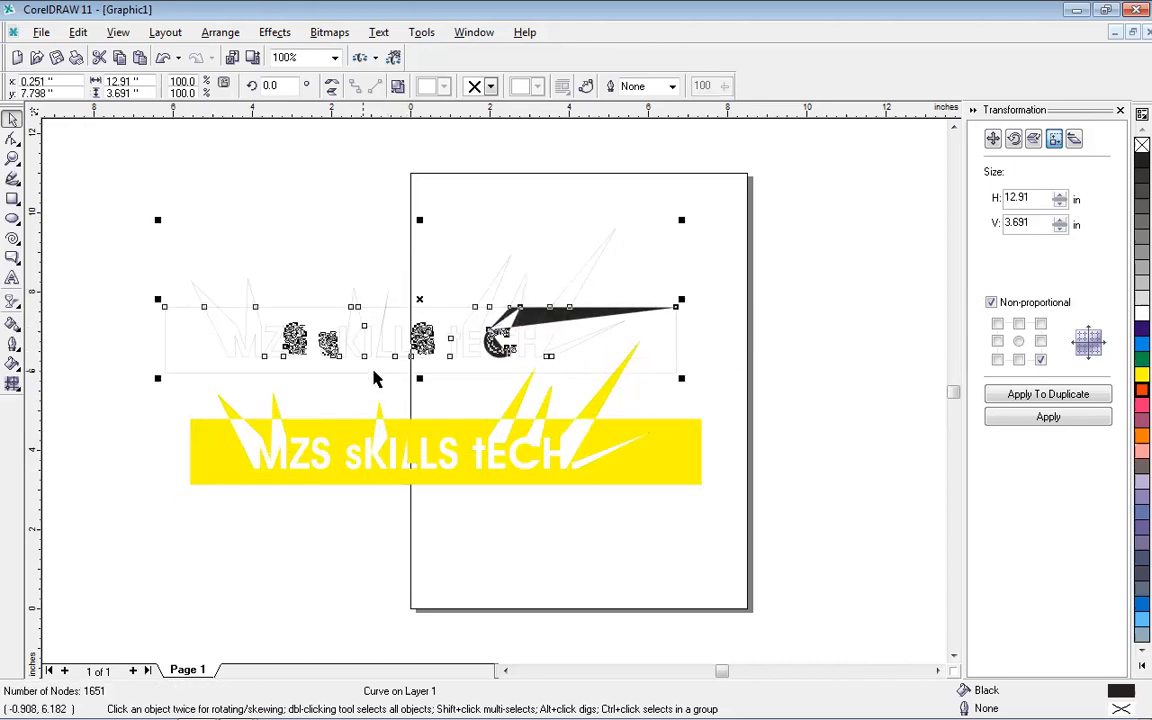
left_click_drag(365, 333, 396, 330)
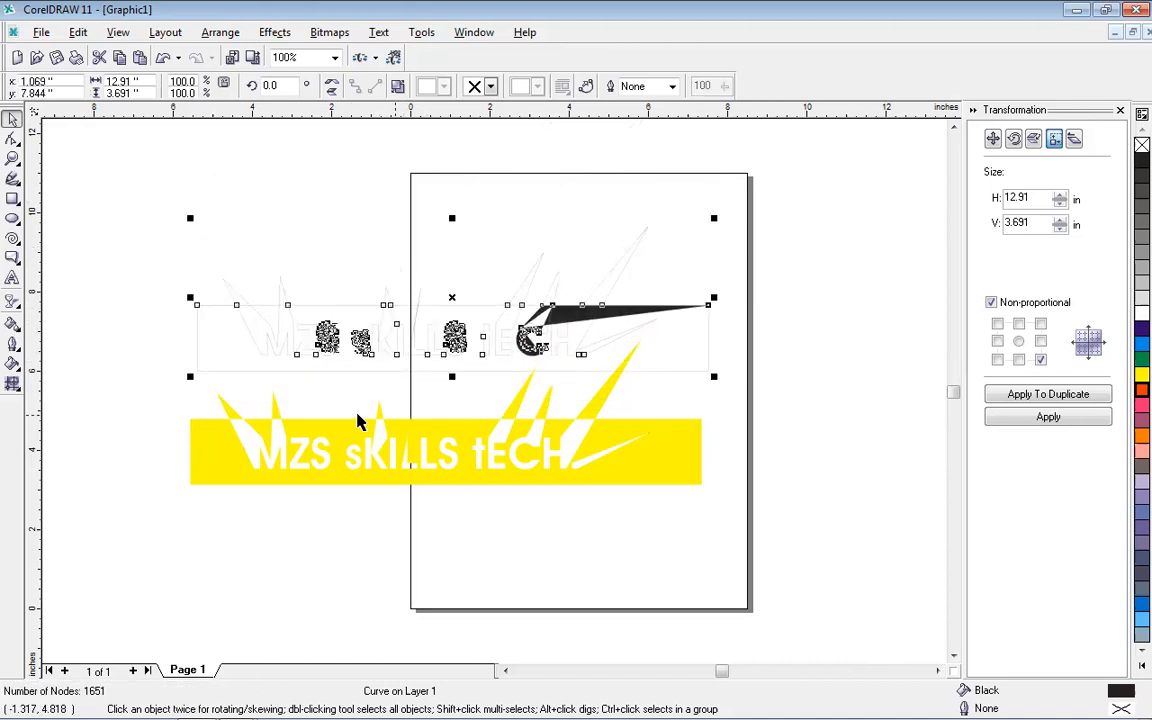
- Look at the Shaping commands for the yellow curve and move the separated outline below it, to a center of about 1.30, 2.53 inches
left_click(350, 457)
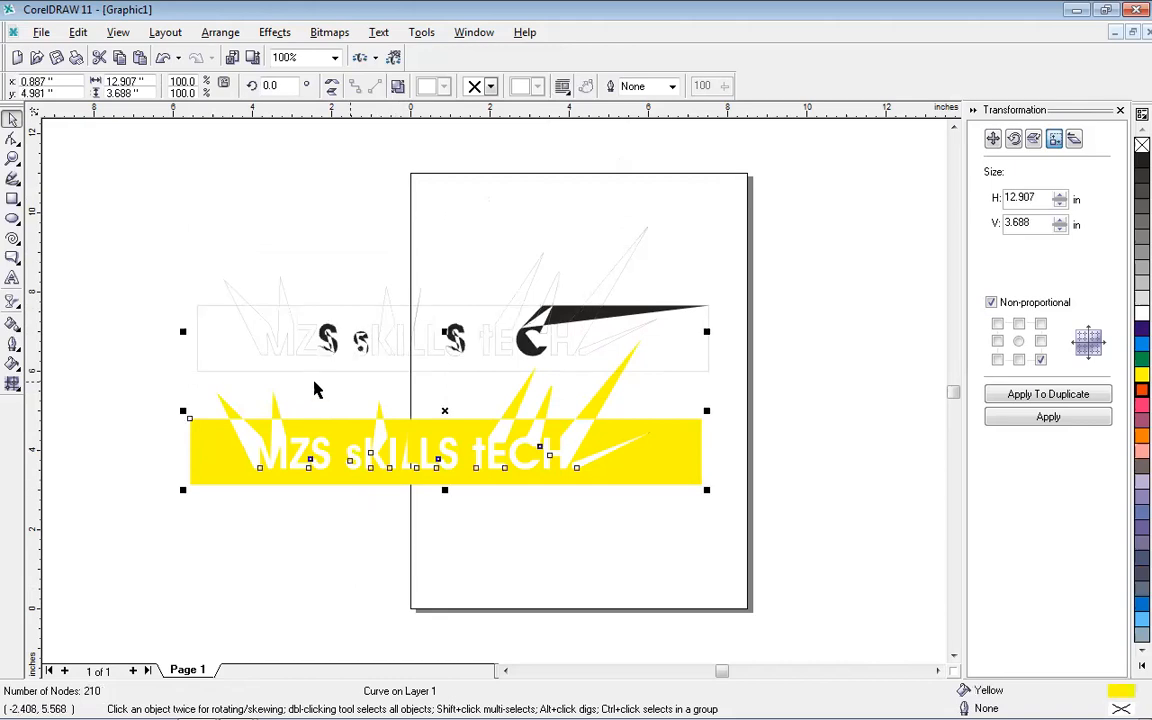
left_click(222, 33)
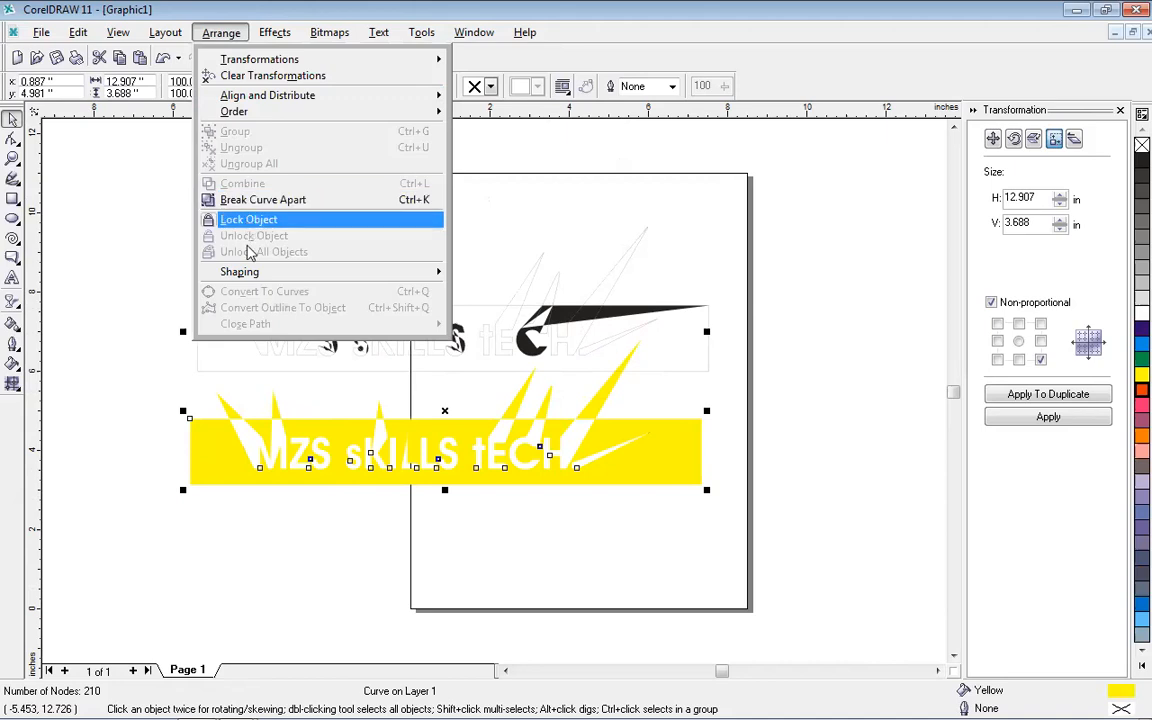
mouse_move(258, 272)
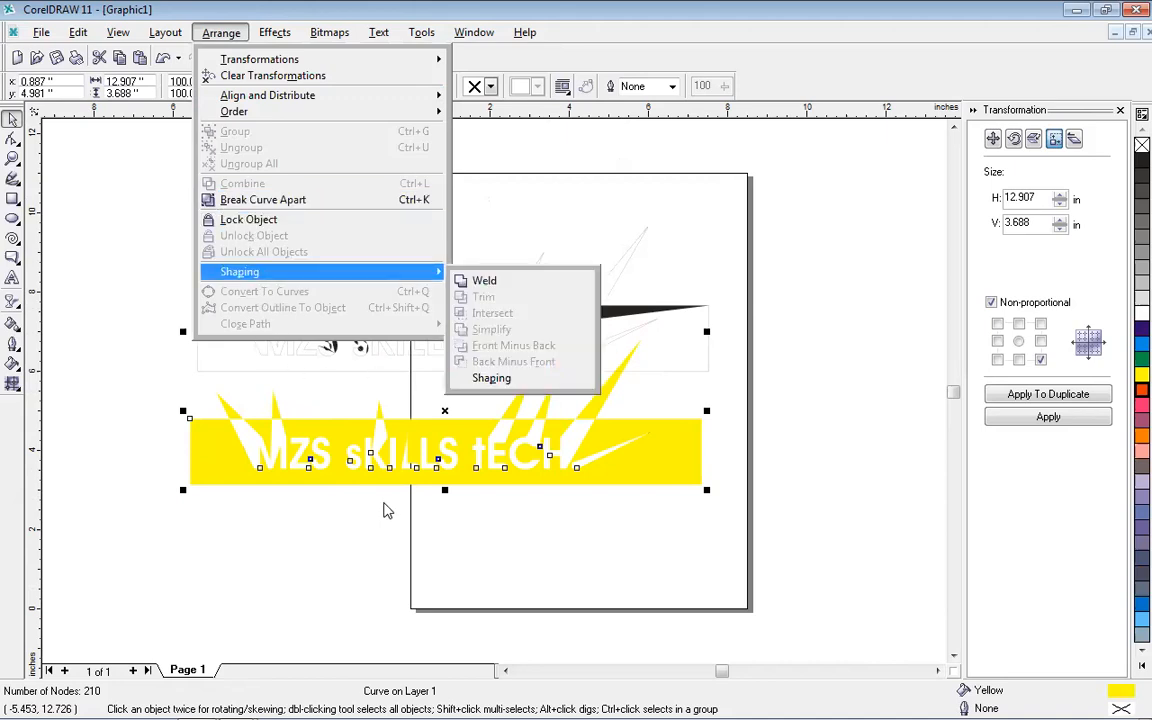
left_click(388, 511)
left_click(390, 340)
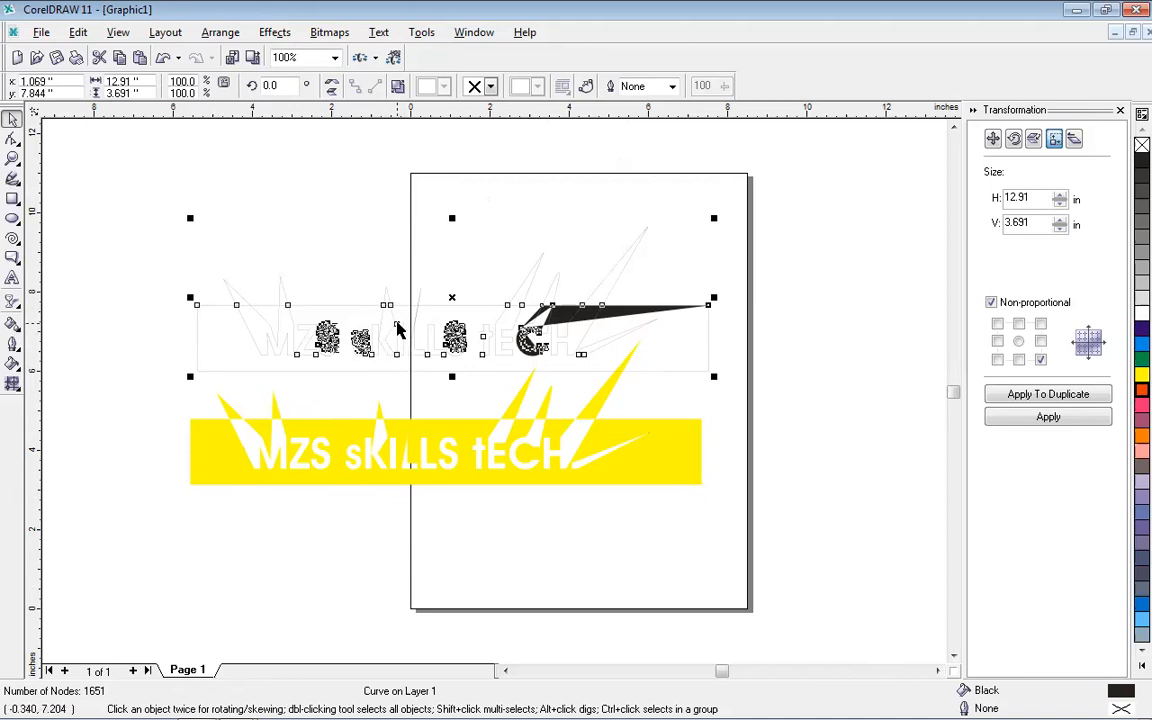
left_click_drag(397, 330, 402, 536)
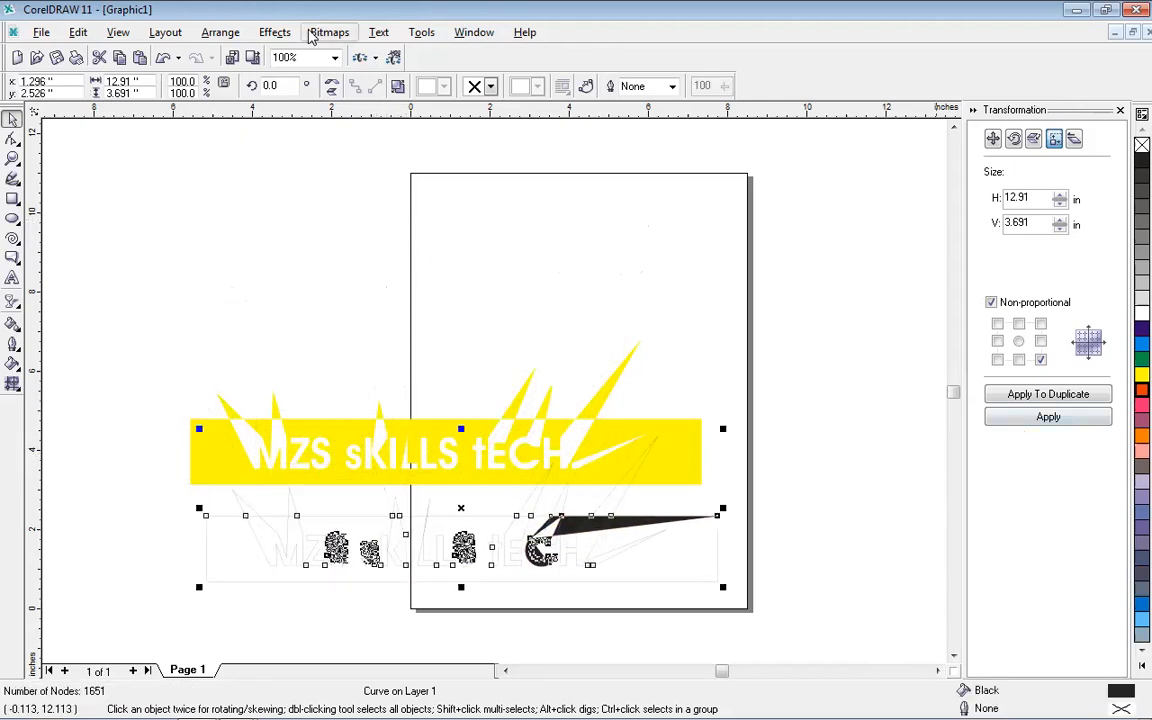
left_click(221, 33)
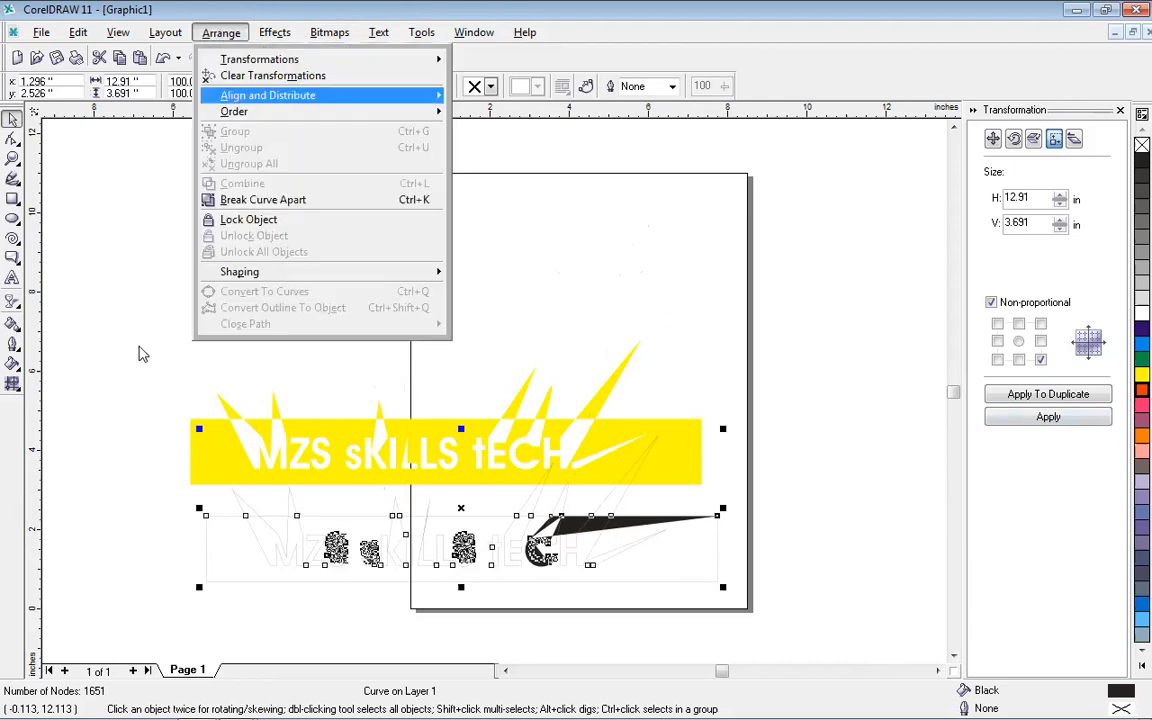
left_click(280, 35)
mouse_move(221, 33)
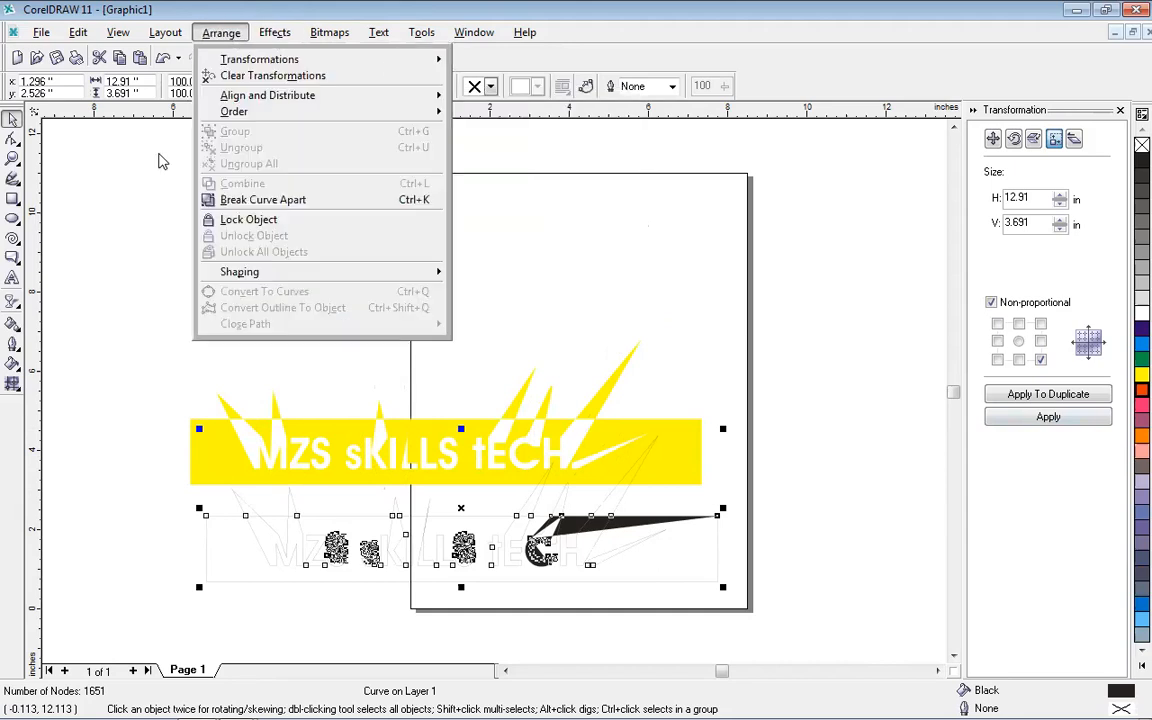
left_click(143, 294)
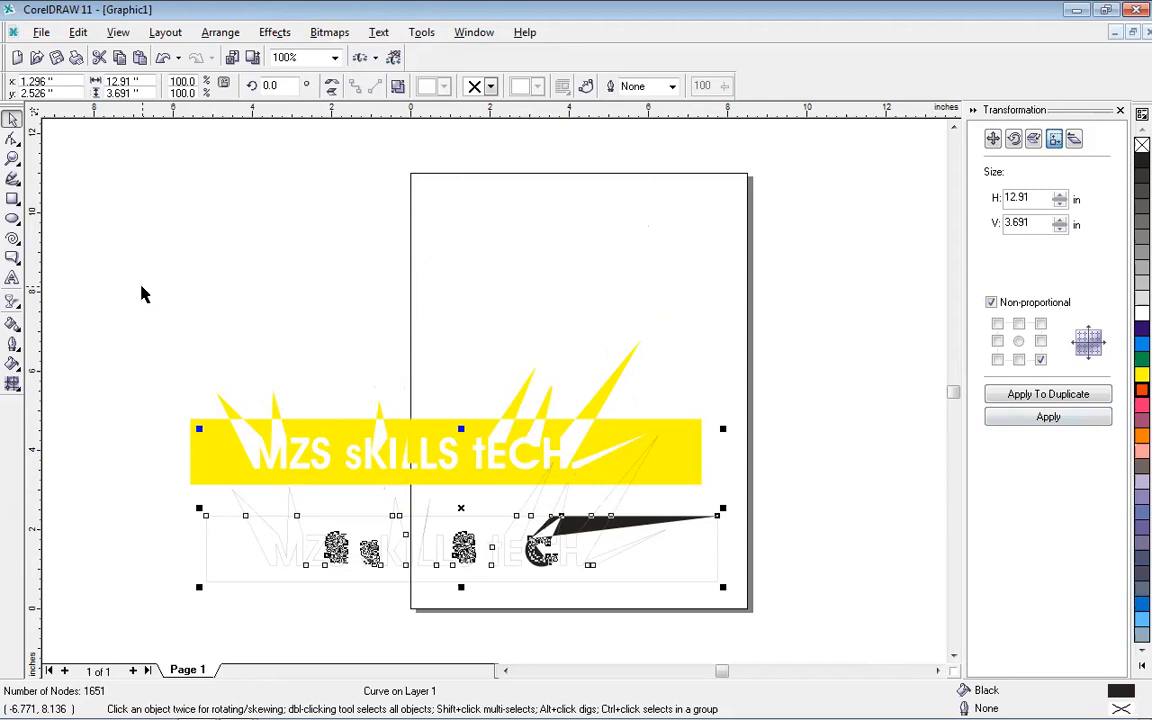
left_click(277, 439)
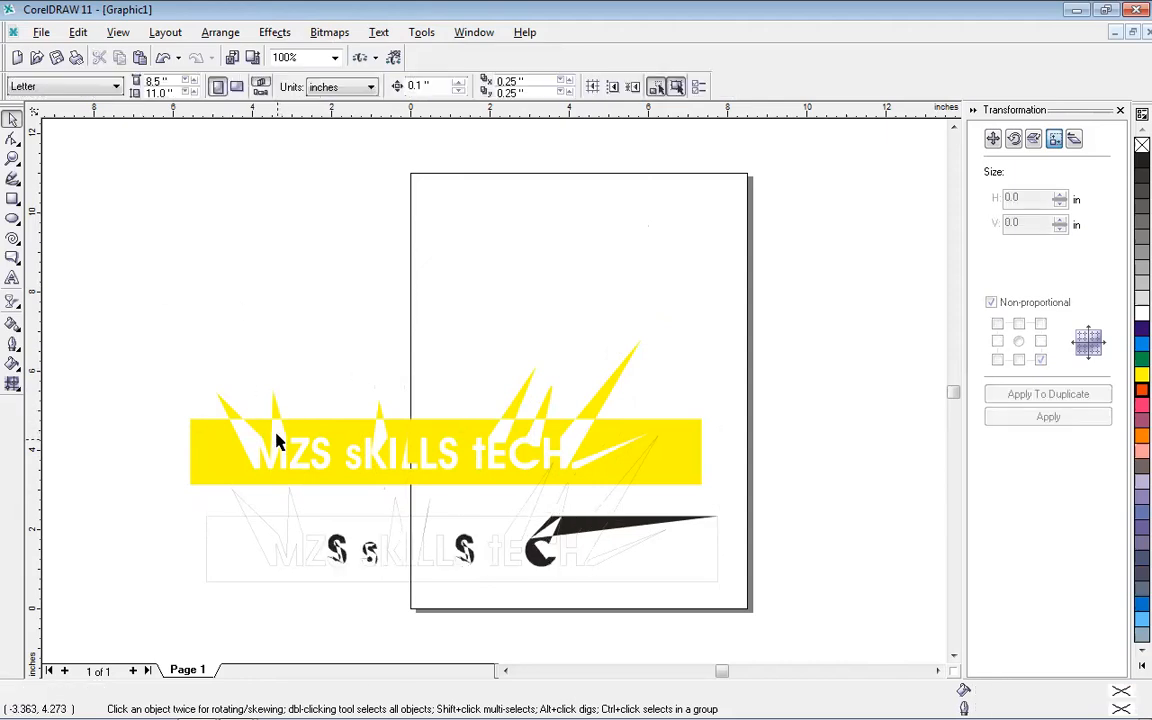